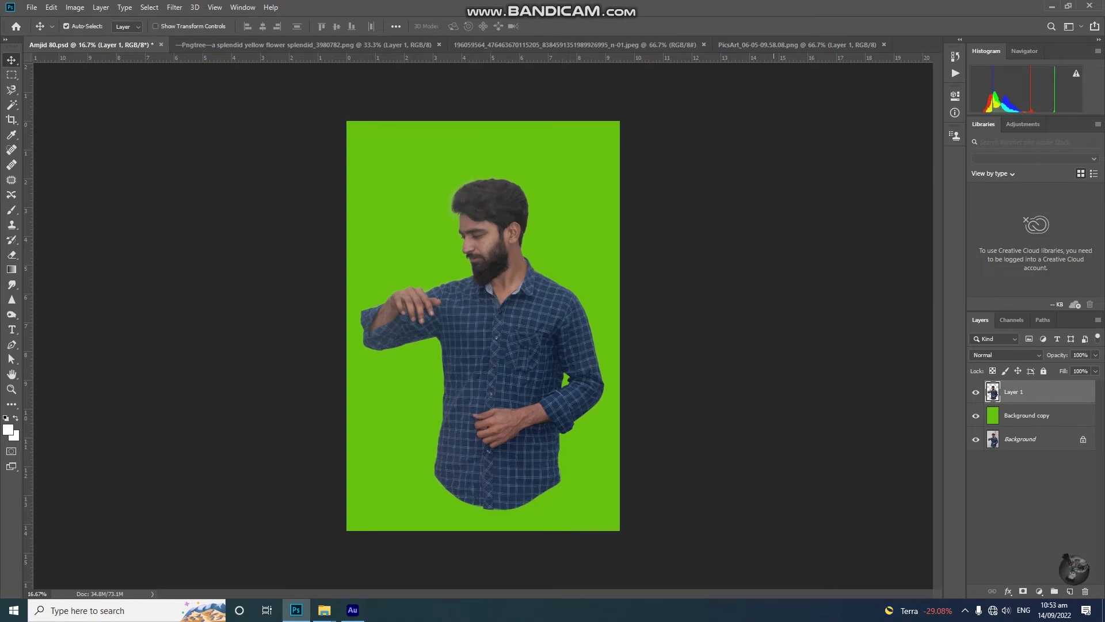
Hide the green backdrop and cut-out layers to inspect the original photo up close
{"action": "left_click", "coordinate": [976, 416]}
{"action": "left_click", "coordinate": [975, 392]}
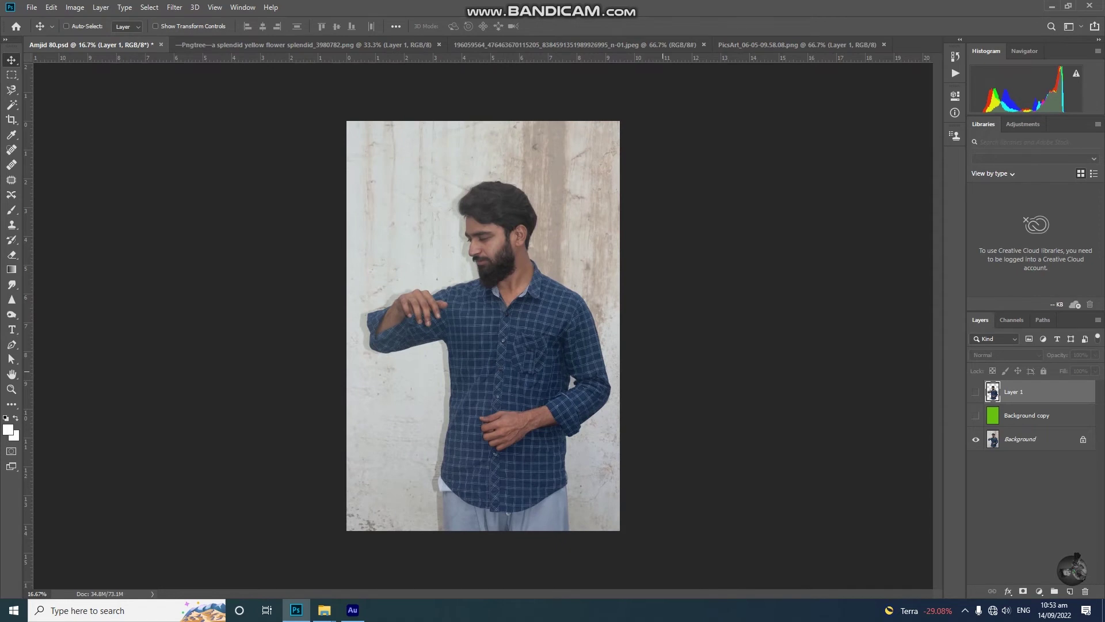
{"action": "key", "text": "ctrl+plus"}
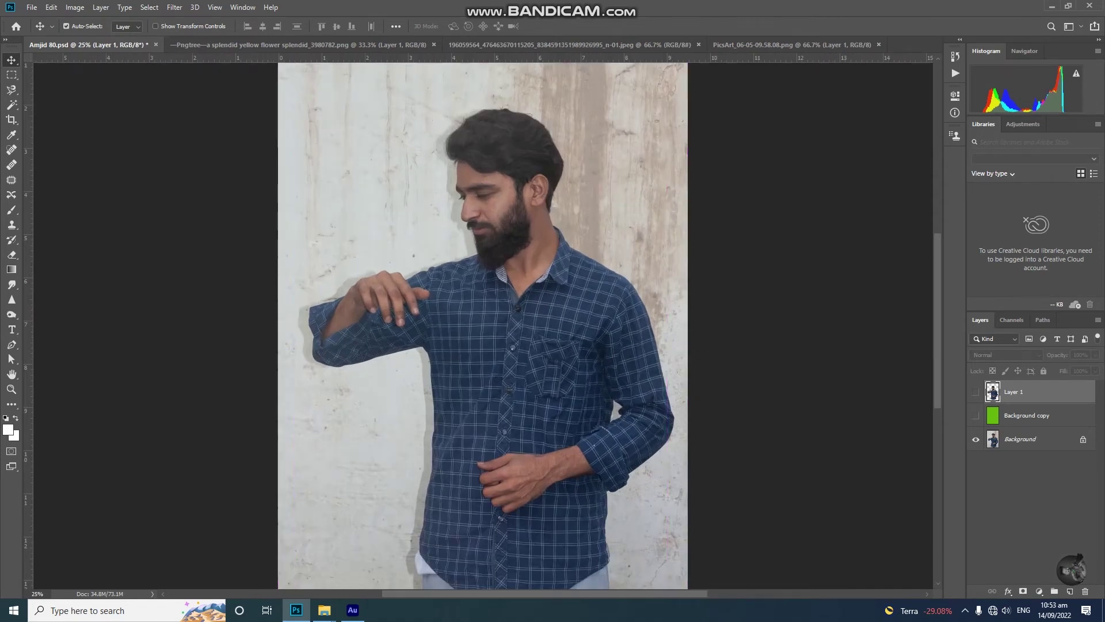
{"action": "key", "text": "ctrl+minus"}
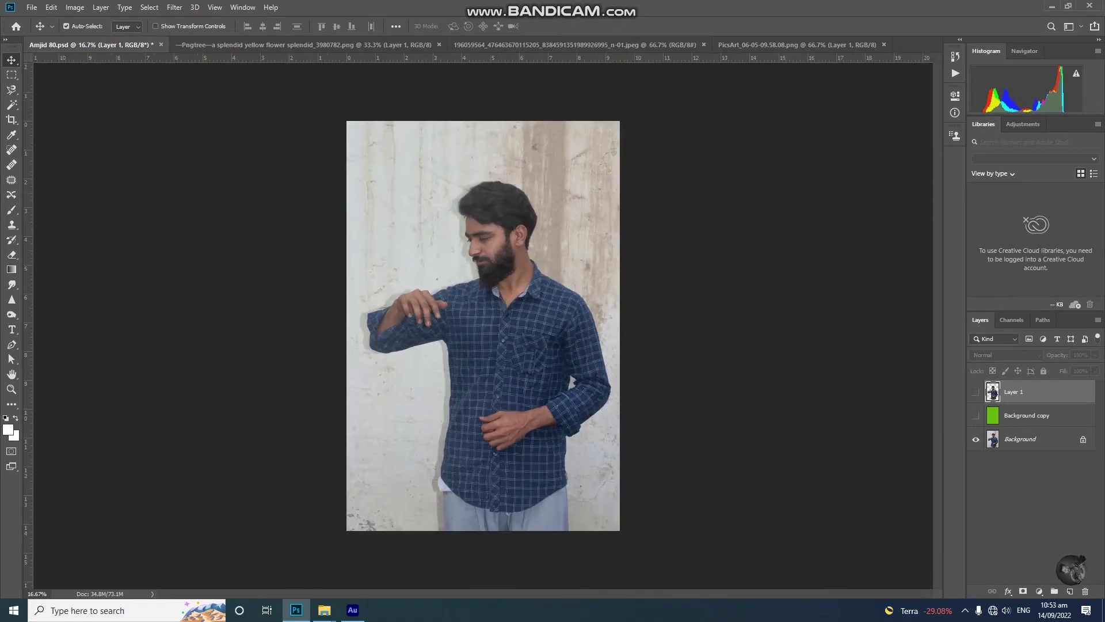
Restore both layers, nudge the man slightly down-left, and select the Background copy
{"action": "left_click", "coordinate": [975, 415]}
{"action": "left_click", "coordinate": [975, 392]}
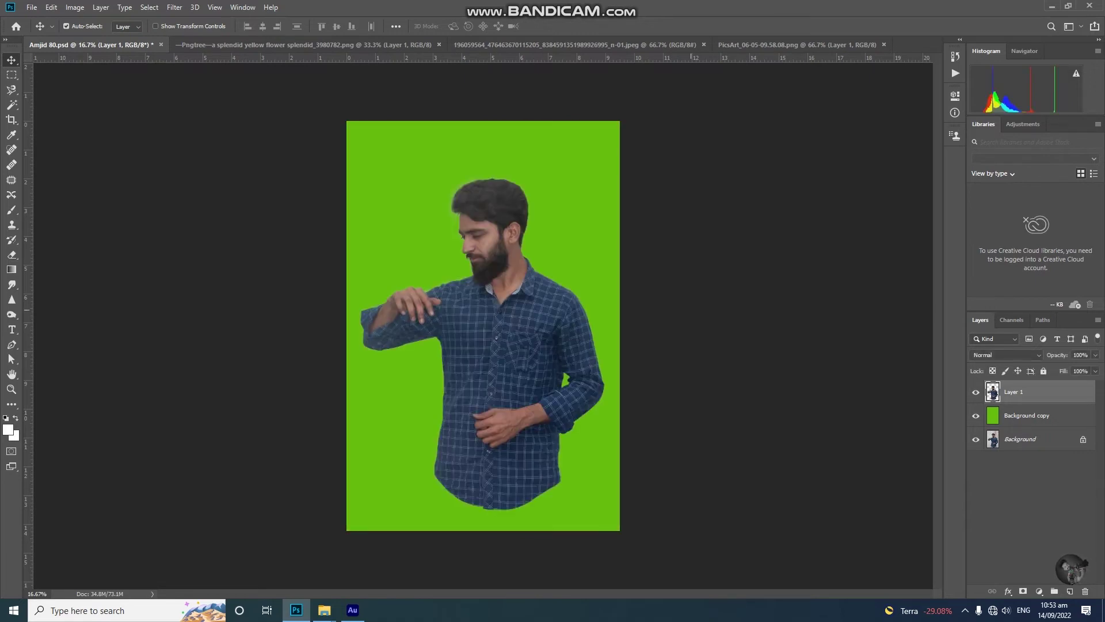
{"action": "left_click_drag", "start_coordinate": [496, 277], "coordinate": [494, 281]}
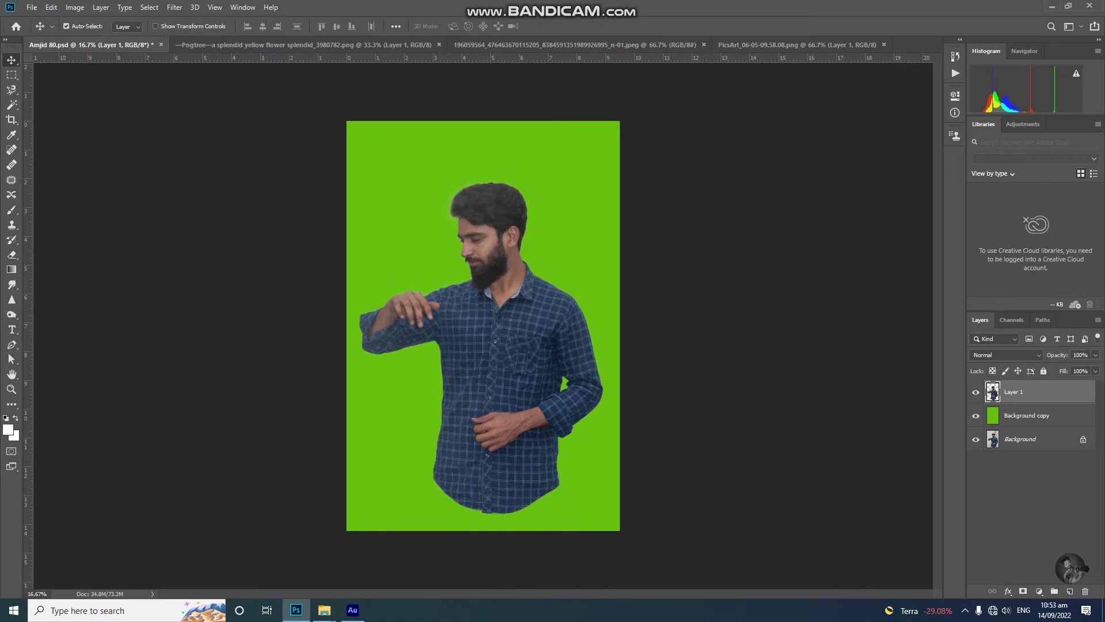
{"action": "key", "text": "alt+bracketleft"}
Crop the canvas to a 4:5 ratio, extending the crop box beyond the image edges
{"action": "key", "text": "c"}
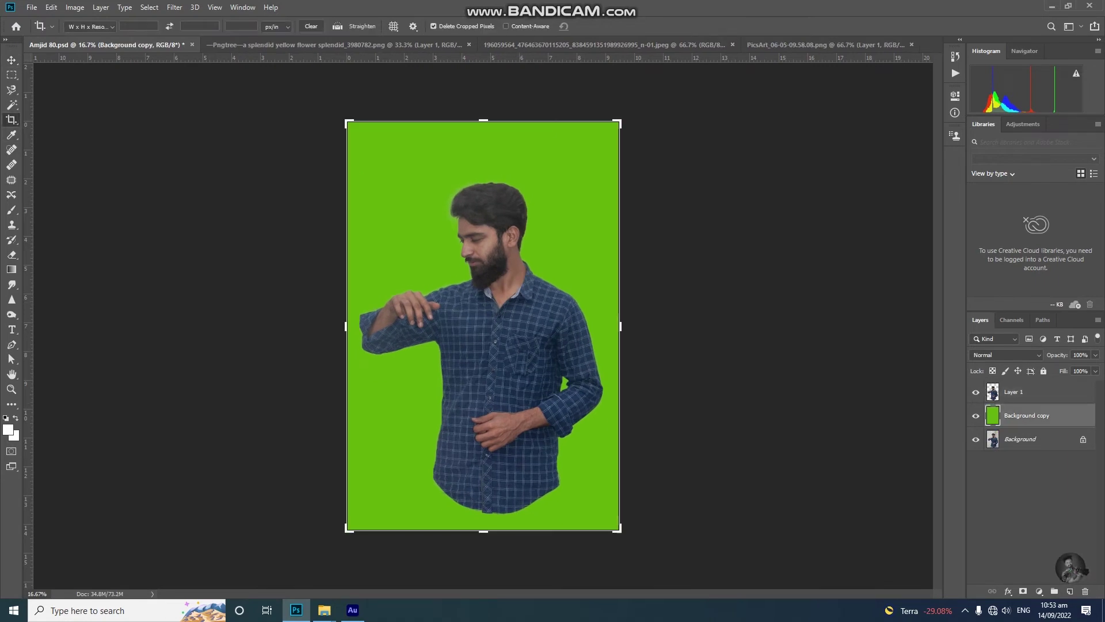
{"action": "left_click", "coordinate": [91, 26]}
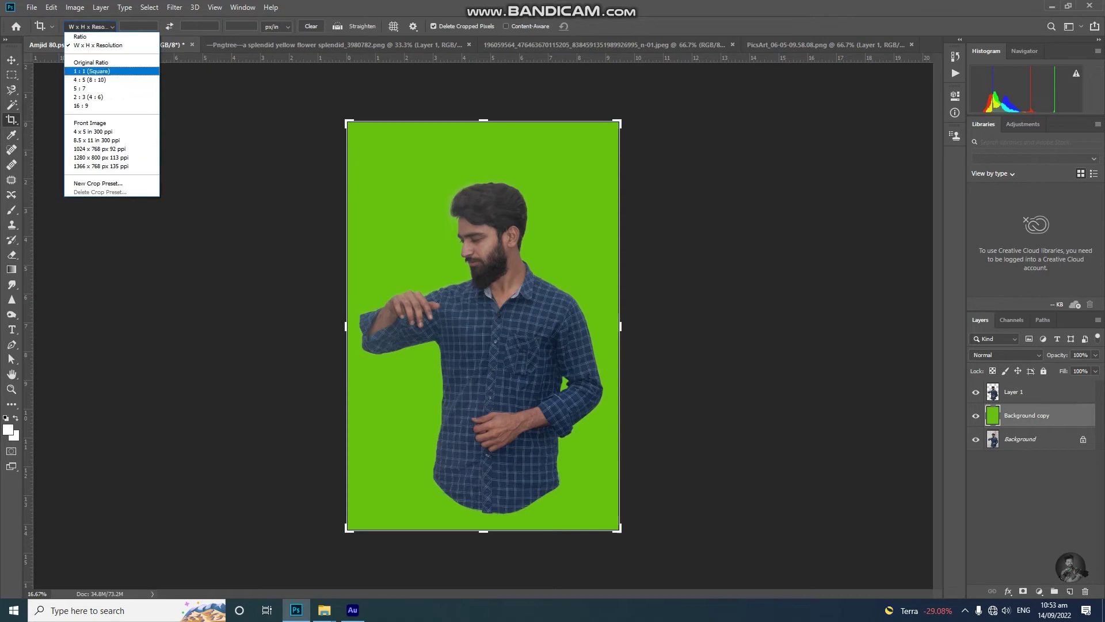
{"action": "left_click", "coordinate": [89, 80]}
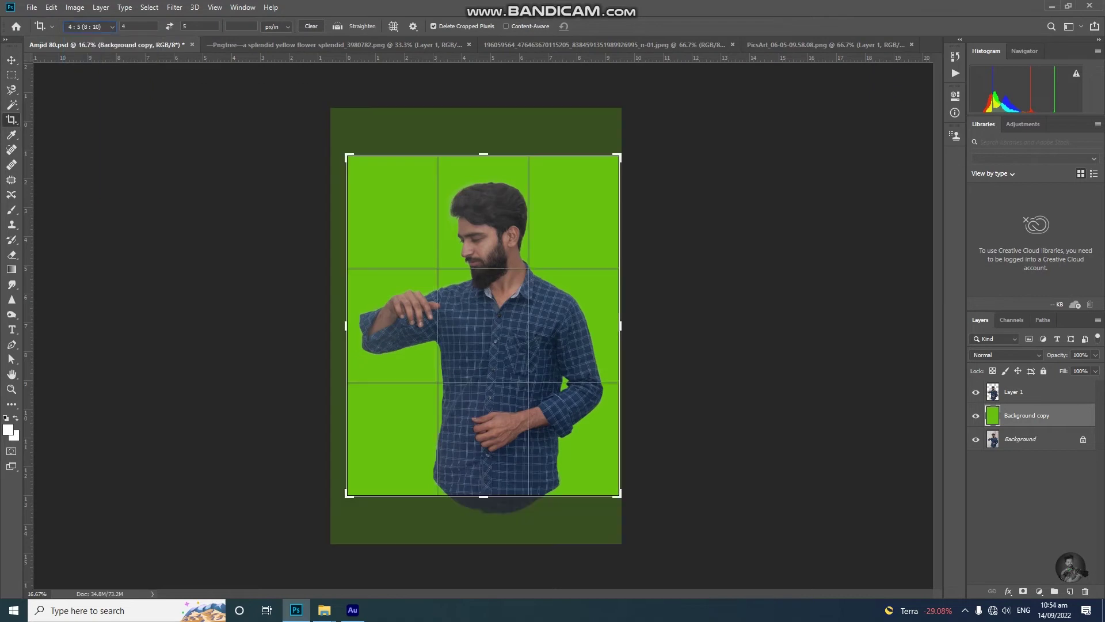
{"action": "left_click_drag", "start_coordinate": [483, 154], "coordinate": [483, 132]}
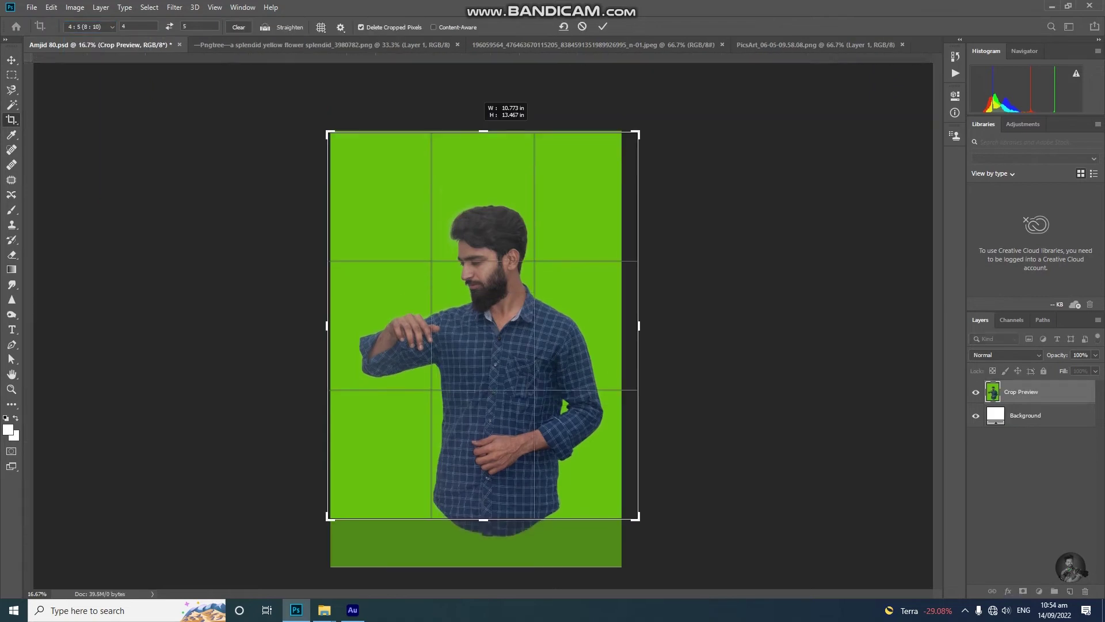
{"action": "left_click_drag", "start_coordinate": [484, 520], "coordinate": [483, 544]}
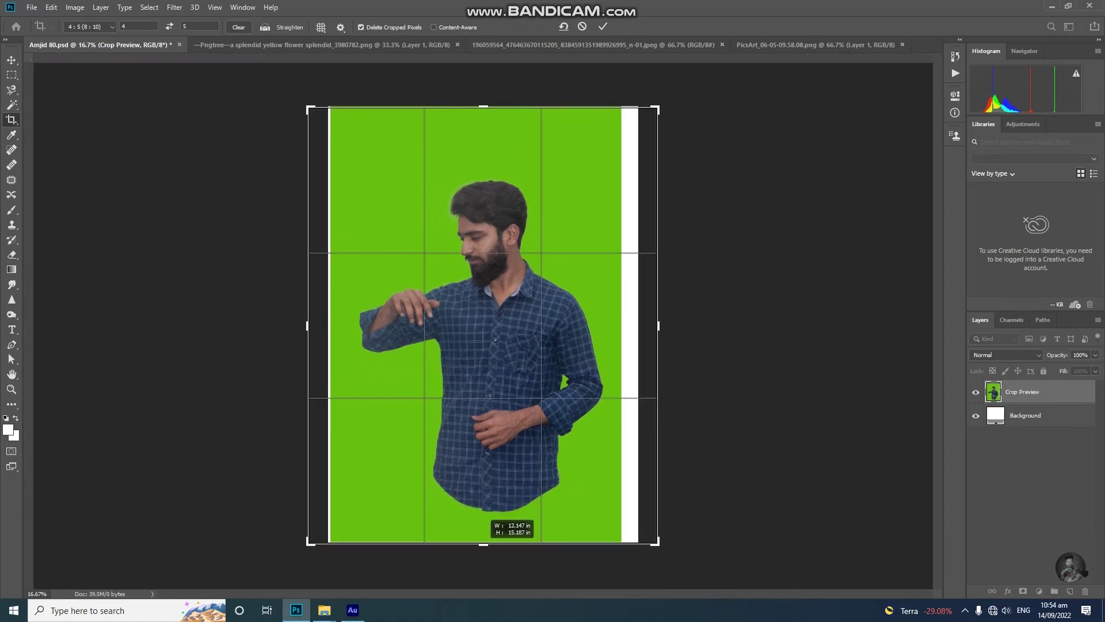
{"action": "key", "text": "Return"}
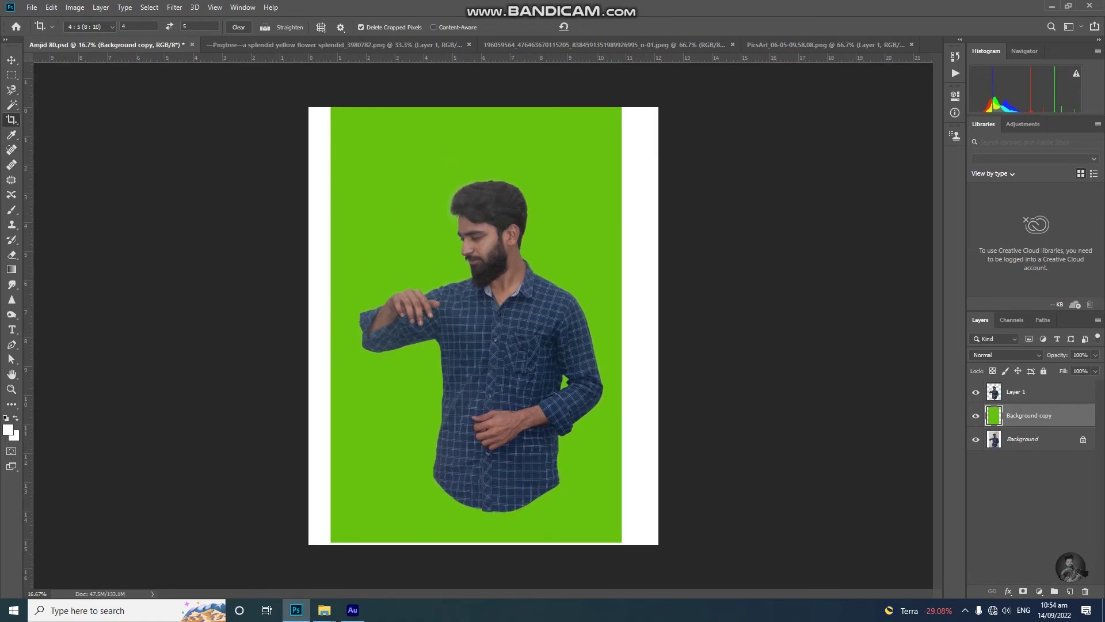
Stretch the green backdrop sideways to cover the white strips on both edges
{"action": "key", "text": "ctrl+t"}
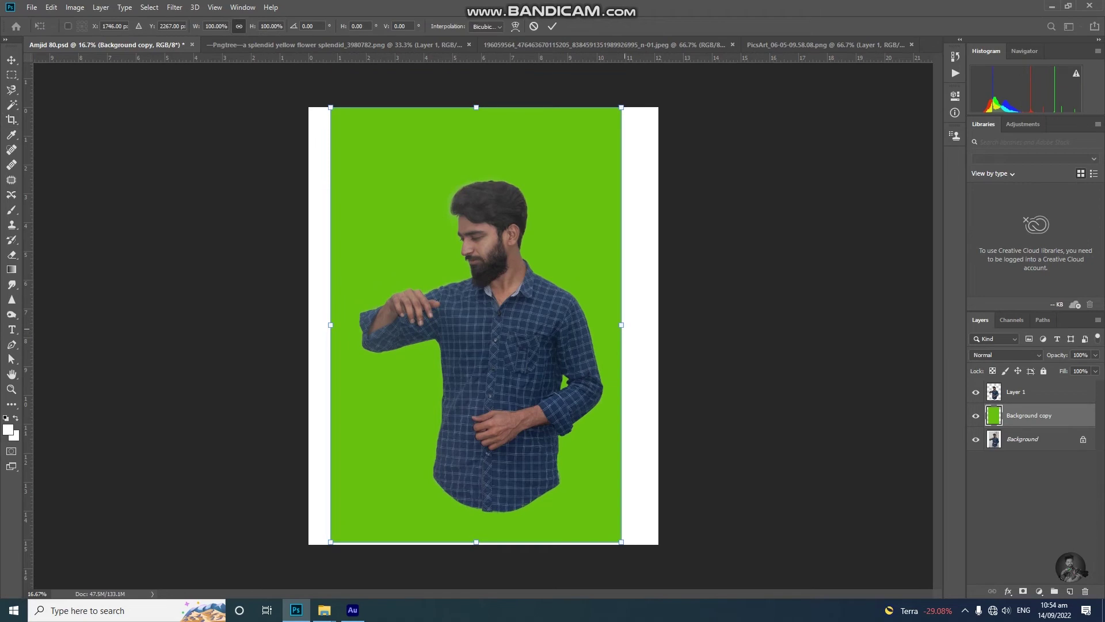
{"action": "left_click_drag", "start_coordinate": [621, 325], "coordinate": [665, 324]}
{"action": "left_click_drag", "start_coordinate": [330, 324], "coordinate": [298, 325]}
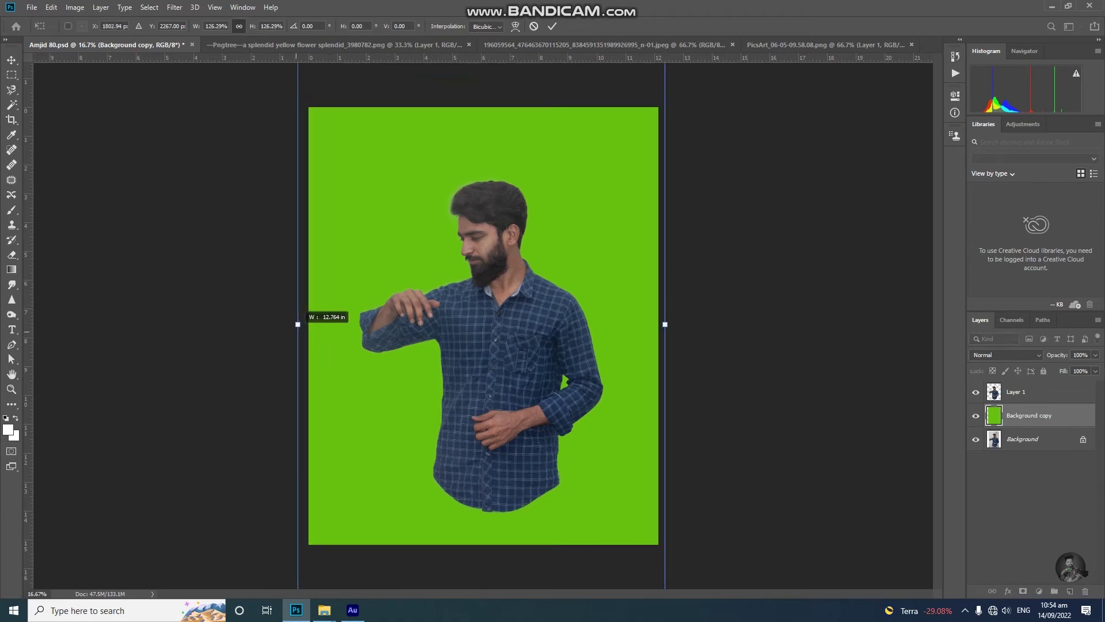
{"action": "key", "text": "Return"}
{"action": "key", "text": "c"}
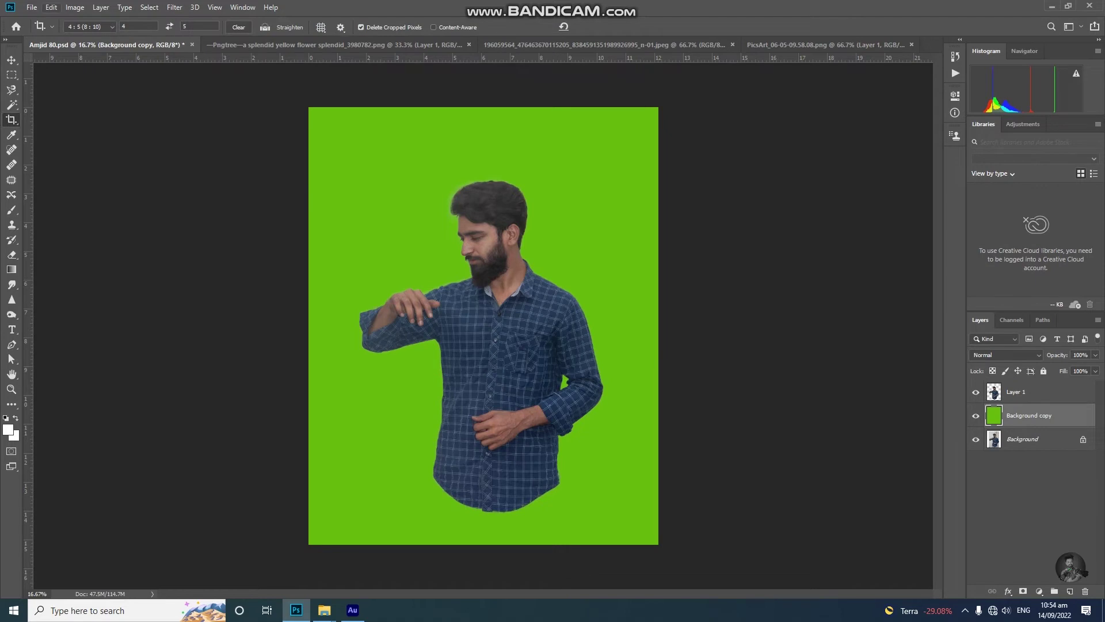
{"action": "left_click", "coordinate": [31, 8]}
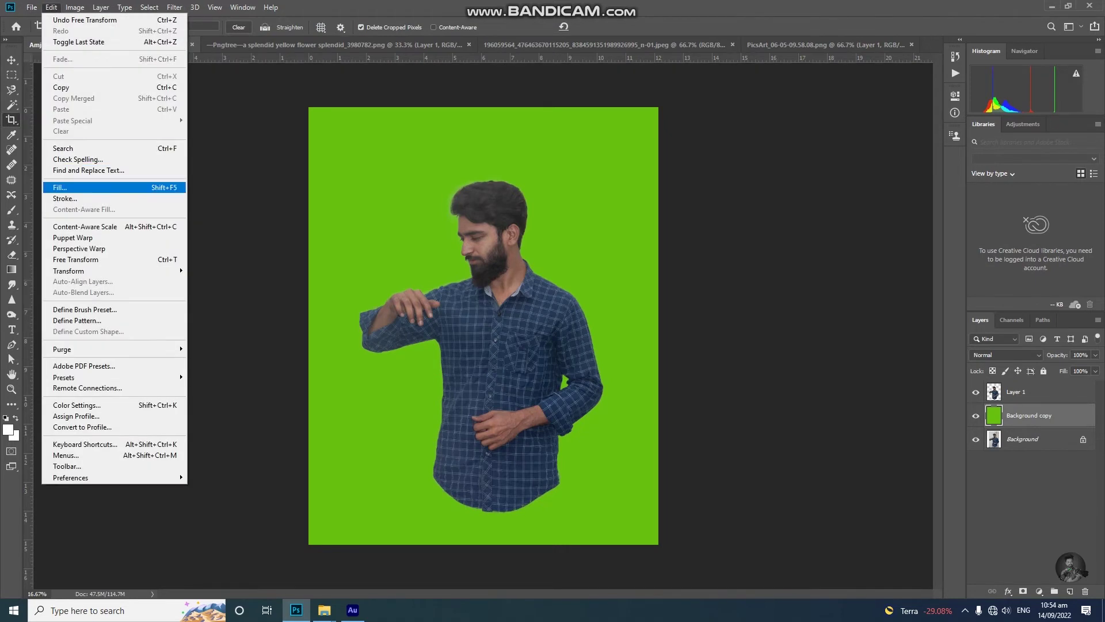
Fill the backdrop with deep blue #0b43c2 and nudge the man slightly right and down
{"action": "left_click", "coordinate": [59, 187]}
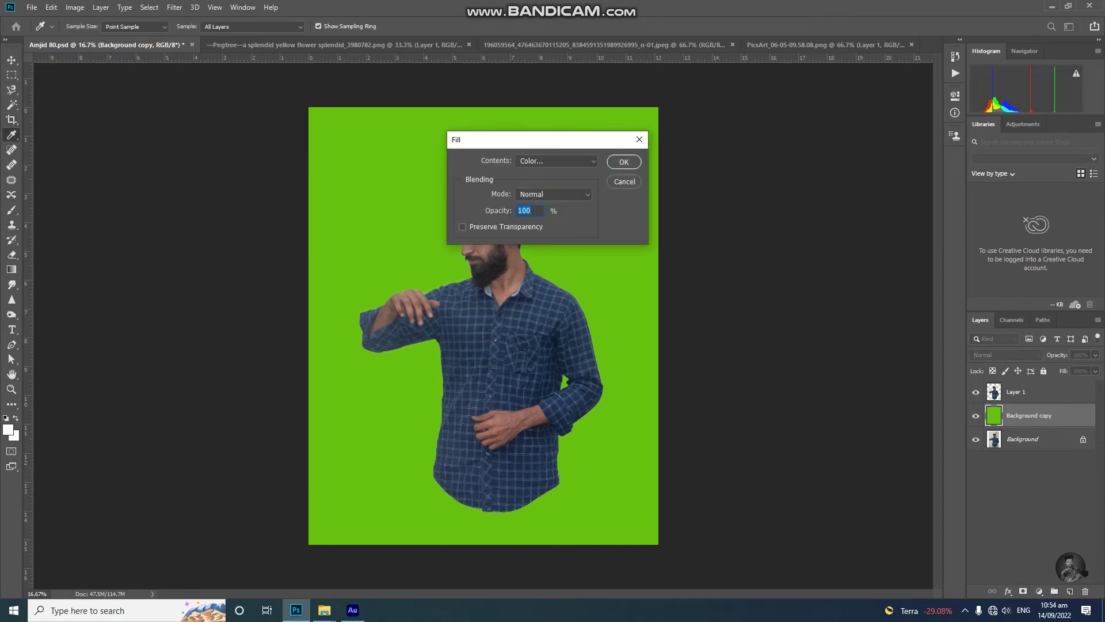
{"action": "left_click", "coordinate": [556, 160]}
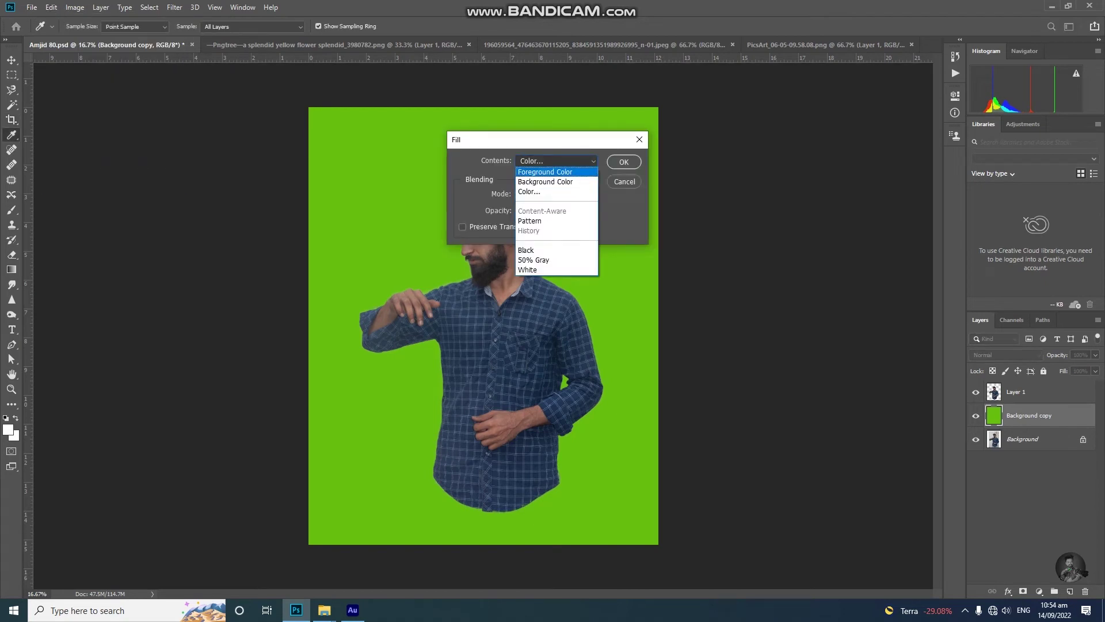
{"action": "left_click", "coordinate": [529, 191]}
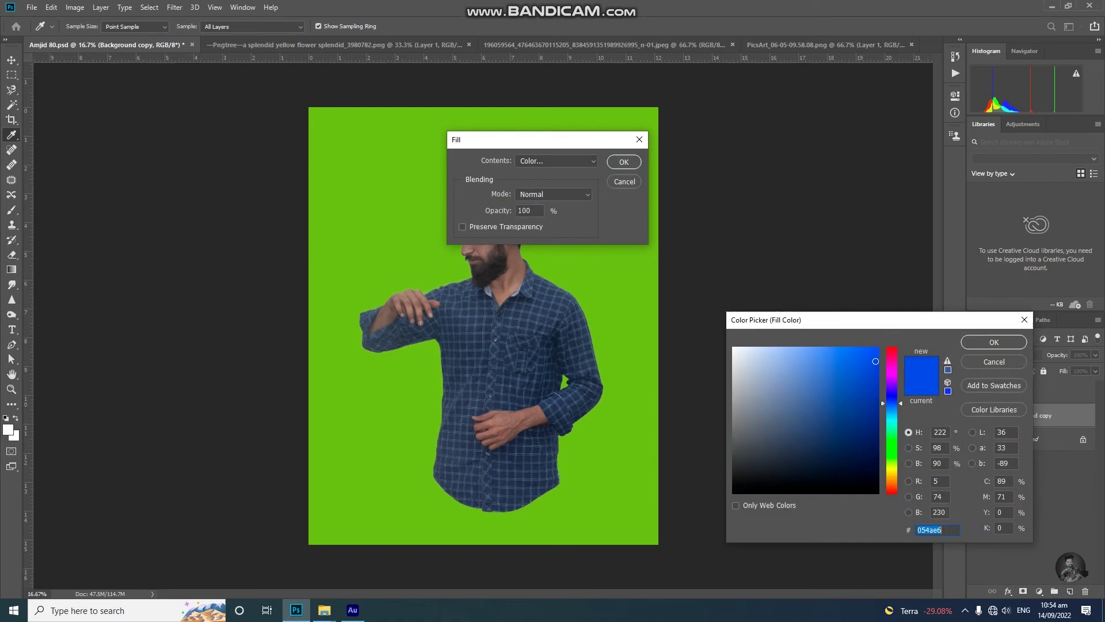
{"action": "left_click", "coordinate": [870, 382]}
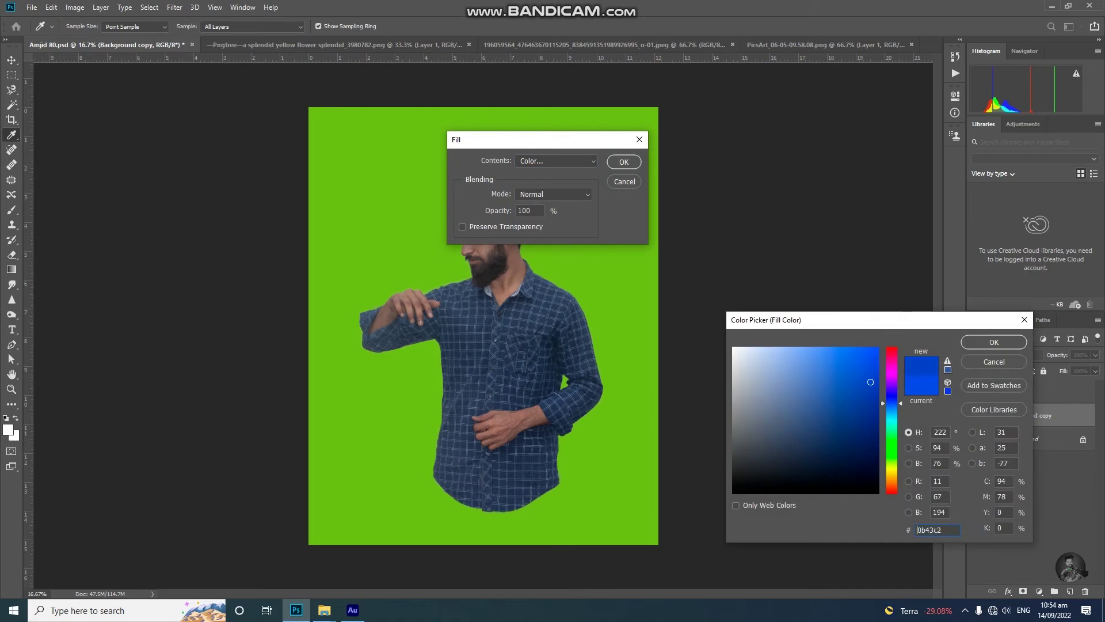
{"action": "key", "text": "Return"}
{"action": "key", "text": "Return"}
{"action": "key", "text": "c"}
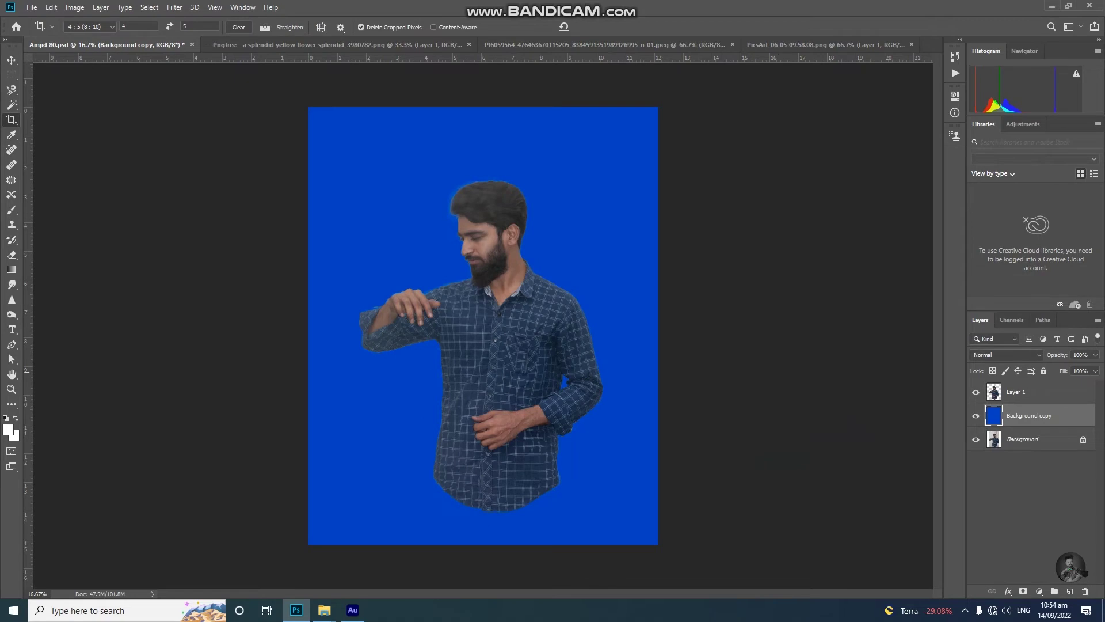
{"action": "key", "text": "v"}
{"action": "left_click_drag", "start_coordinate": [500, 236], "coordinate": [505, 251]}
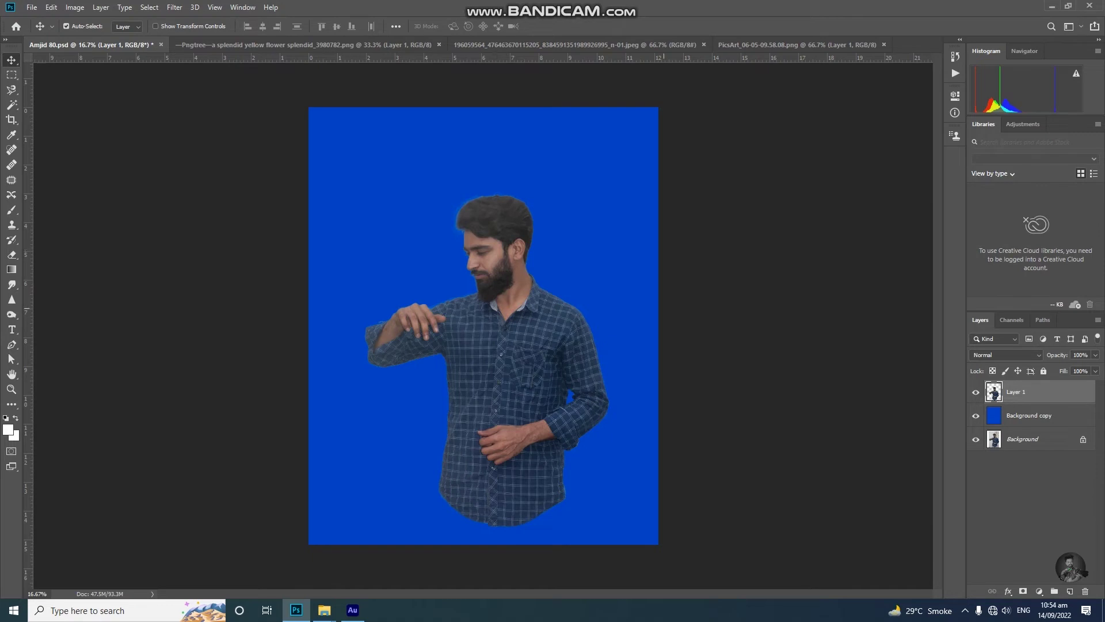
Cycle through the bird, flower and kingfisher documents, ending on Amjid 80.psd
{"action": "key", "text": "ctrl+shift+Tab"}
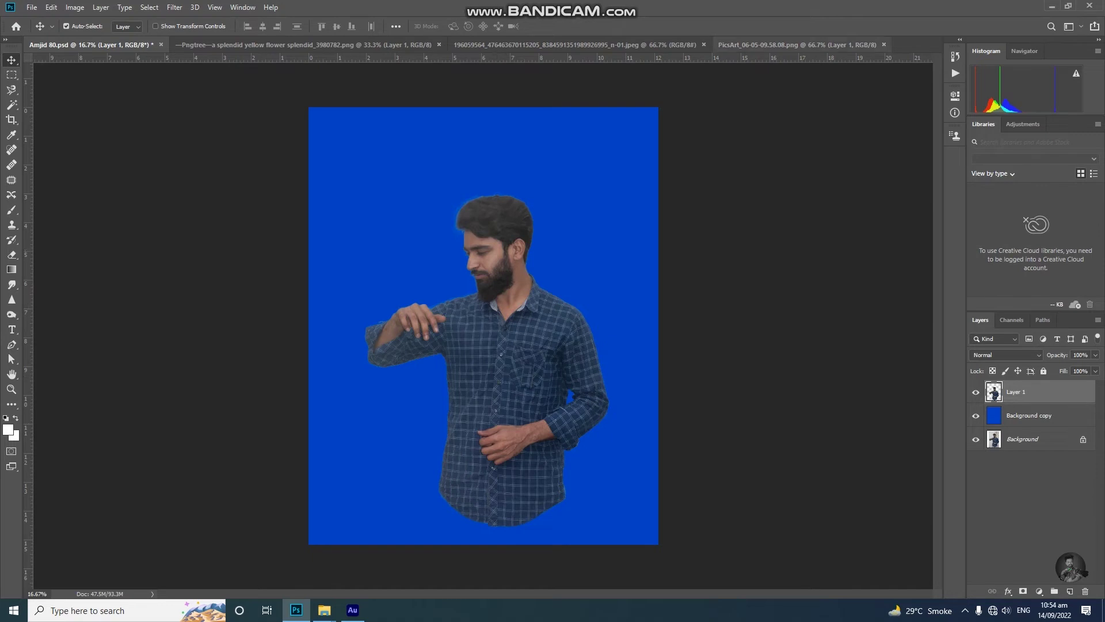
{"action": "key", "text": "ctrl+shift+Tab"}
{"action": "key", "text": "ctrl+shift+Tab"}
{"action": "key", "text": "ctrl+Tab"}
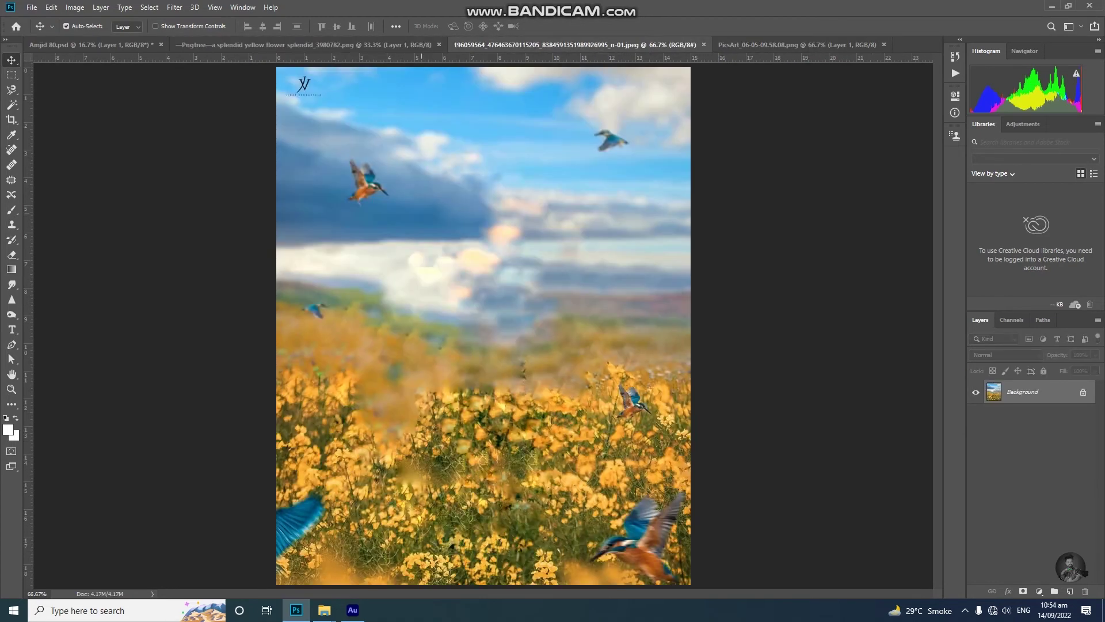
{"action": "key", "text": "ctrl+Tab"}
{"action": "key", "text": "ctrl+shift+Tab"}
{"action": "key", "text": "ctrl+shift+Tab"}
{"action": "key", "text": "ctrl+shift+Tab"}
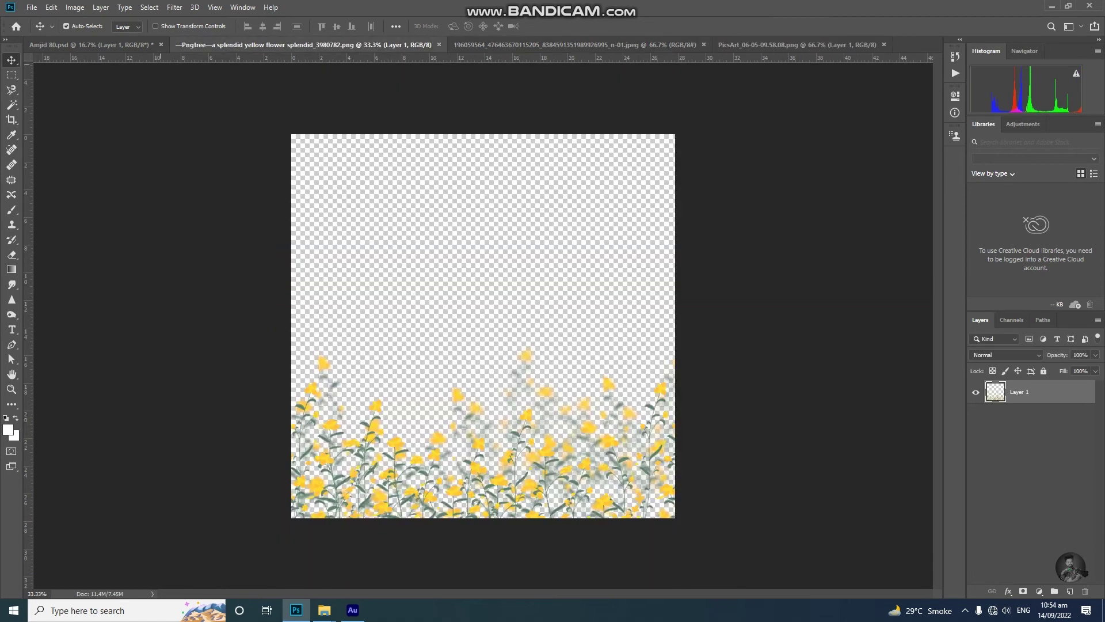
{"action": "key", "text": "ctrl+shift+Tab"}
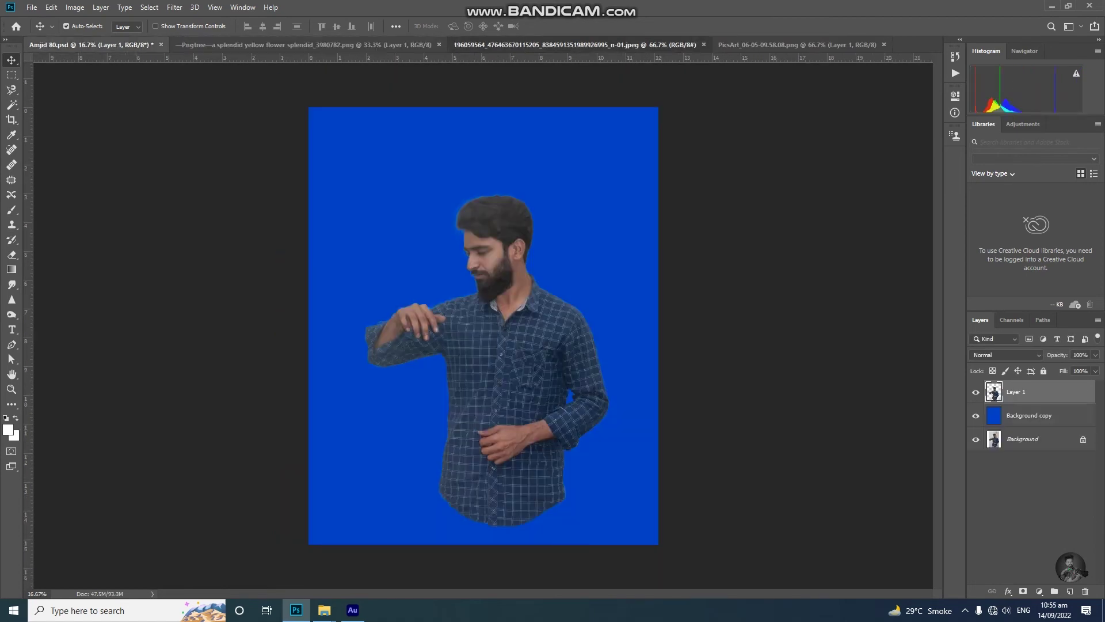
{"action": "key", "text": "ctrl+Tab"}
{"action": "key", "text": "ctrl+Tab"}
{"action": "key", "text": "ctrl+Tab"}
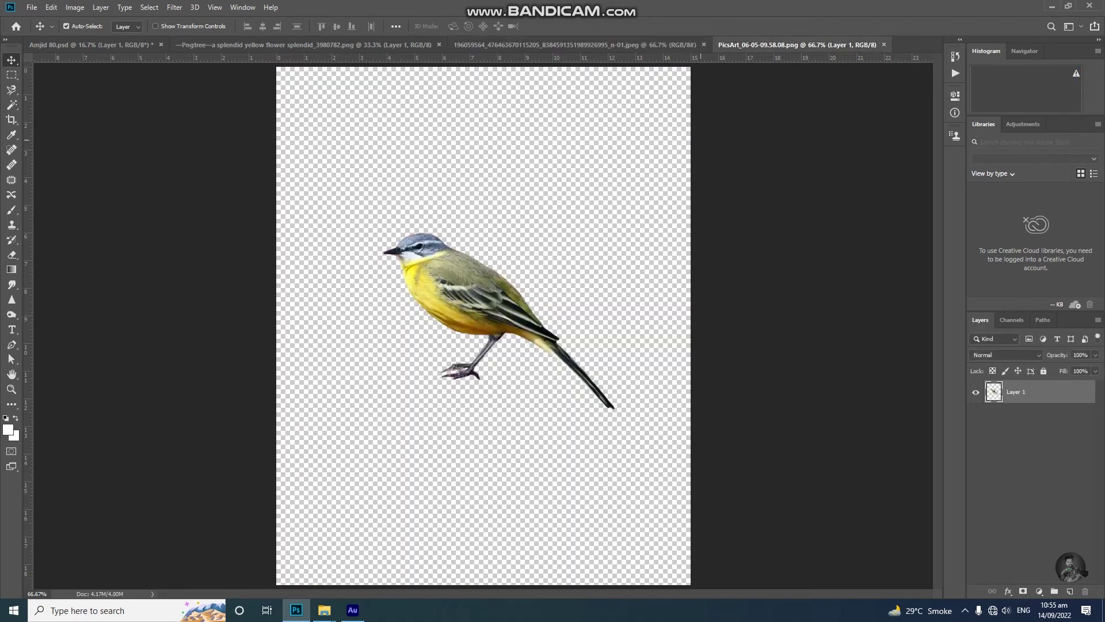
{"action": "key", "text": "ctrl+shift+Tab"}
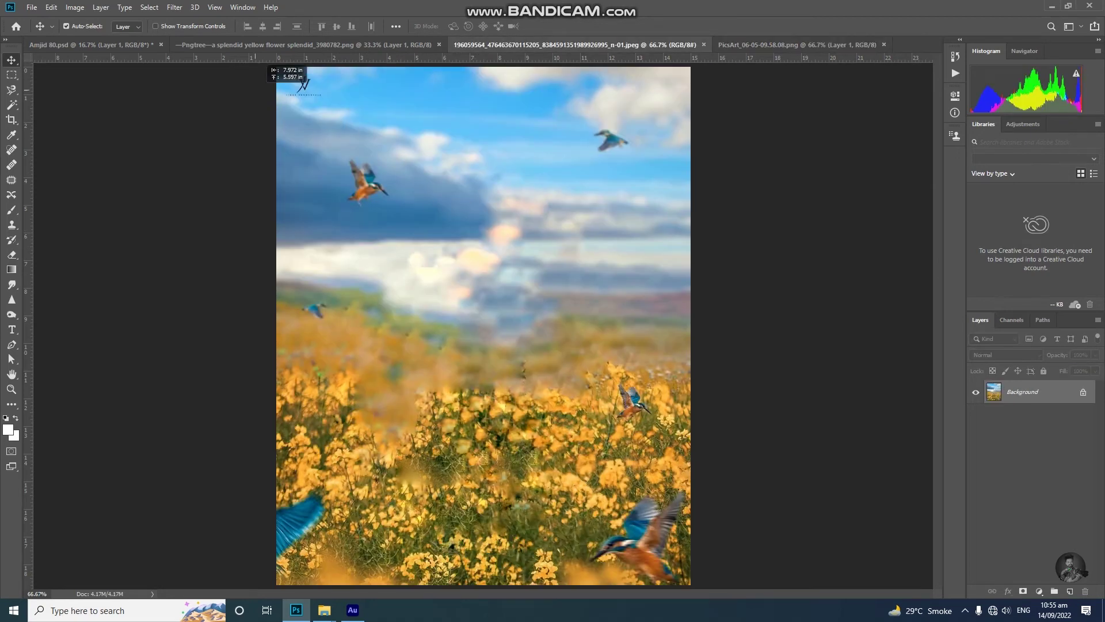
{"action": "key", "text": "ctrl+Tab"}
{"action": "key", "text": "ctrl+Tab"}
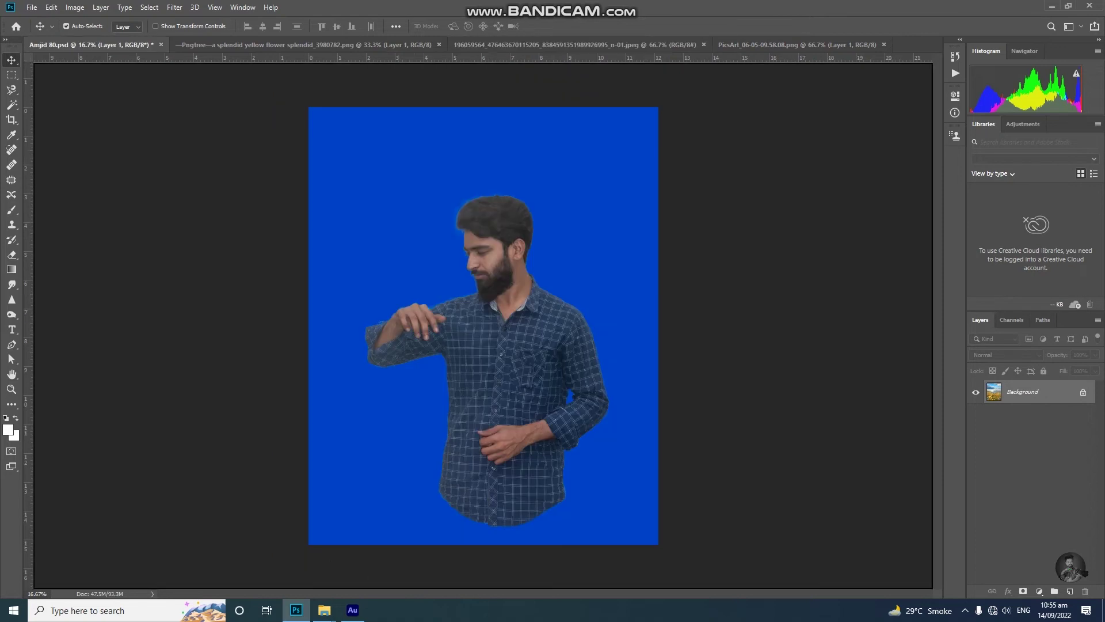
Drop the kingfisher flower field into the composite, just above the blue fill layer
{"action": "left_click_drag", "start_coordinate": [86, 44], "coordinate": [430, 260]}
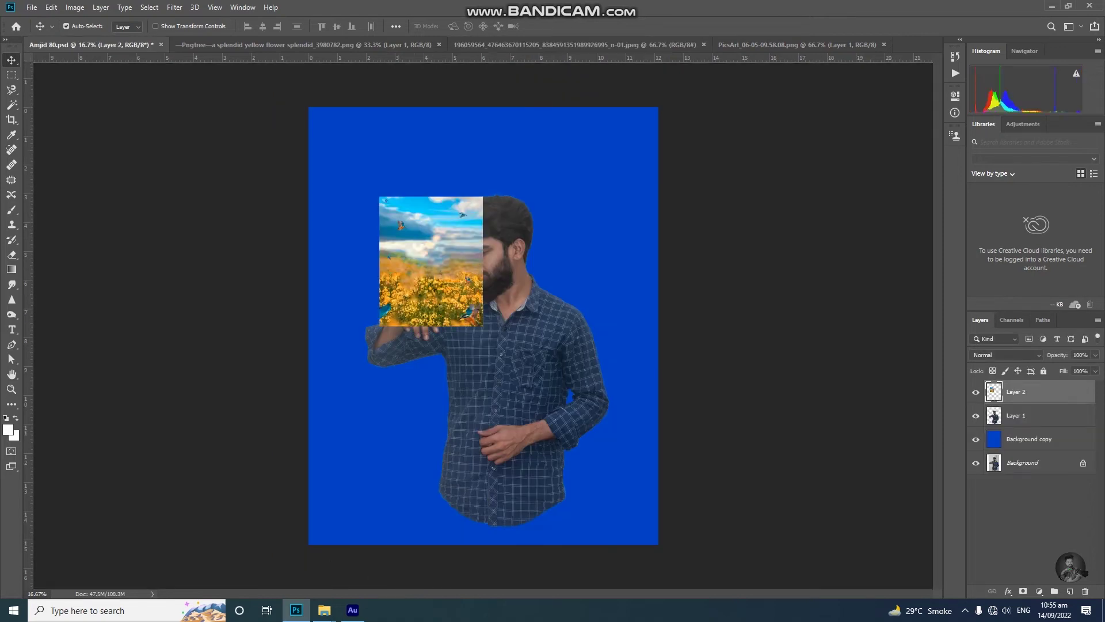
{"action": "left_click_drag", "start_coordinate": [1029, 439], "coordinate": [1029, 384]}
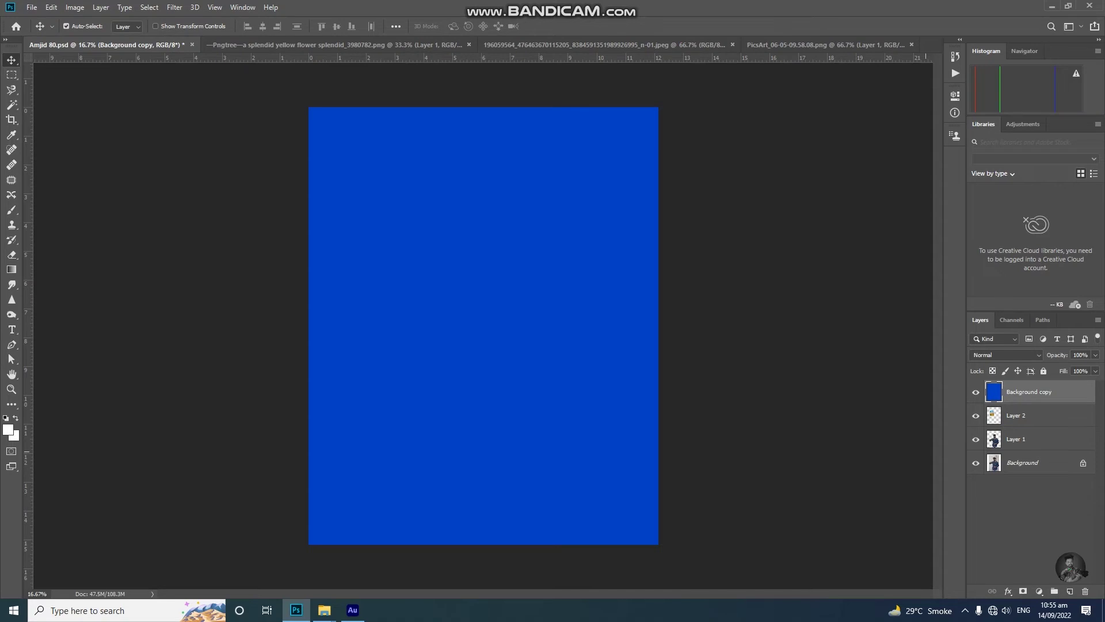
{"action": "left_click_drag", "start_coordinate": [1016, 439], "coordinate": [1015, 384]}
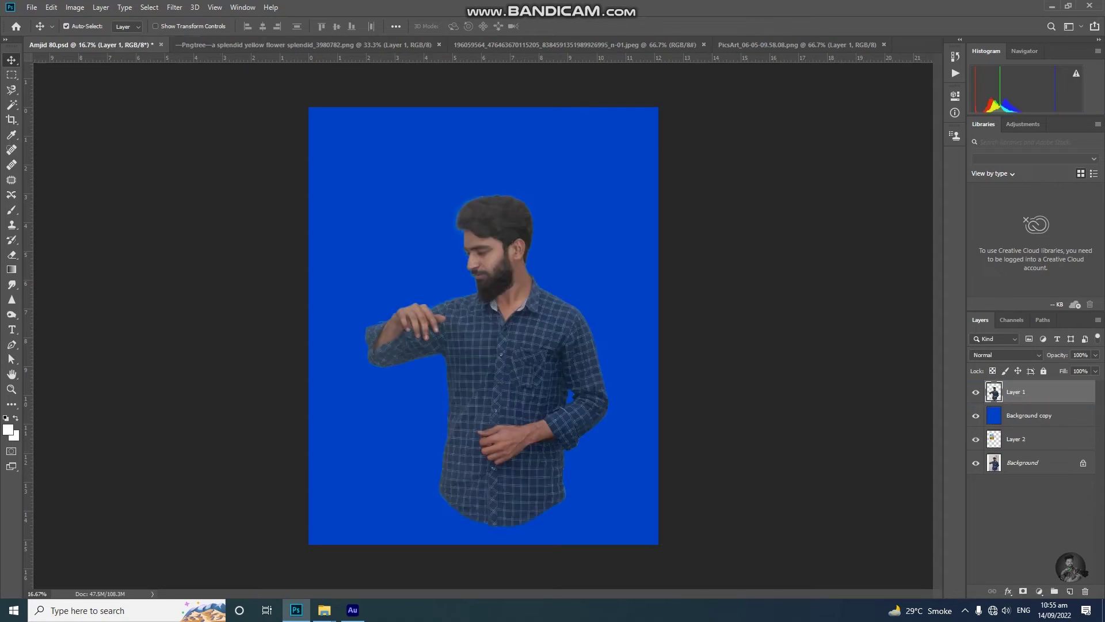
{"action": "left_click_drag", "start_coordinate": [1015, 438], "coordinate": [1016, 404]}
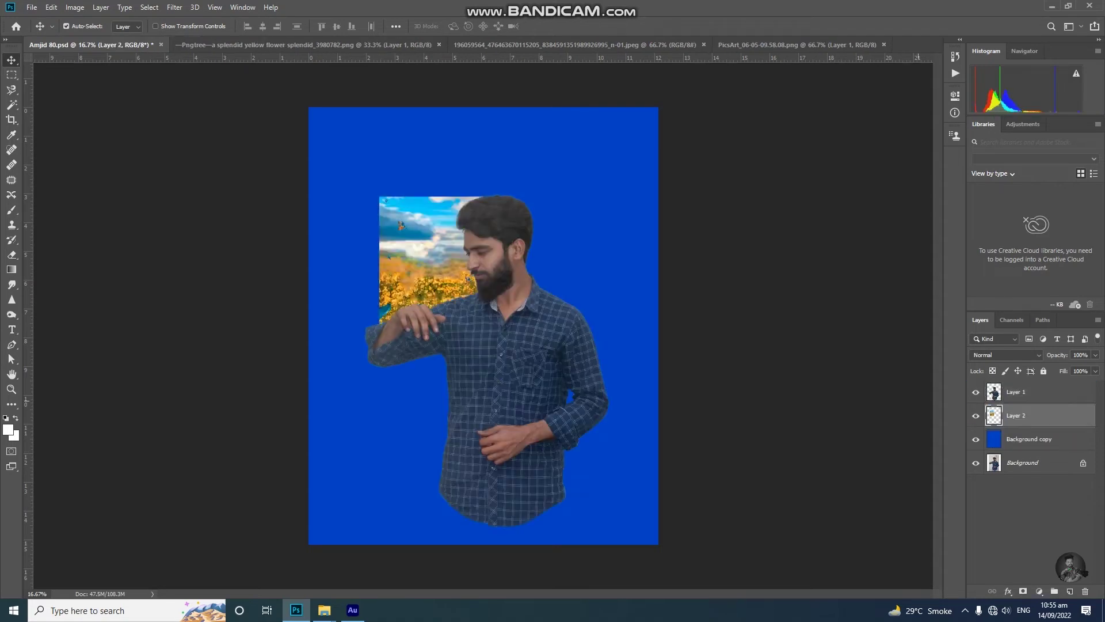
{"action": "right_click", "coordinate": [428, 238]}
{"action": "left_click", "coordinate": [446, 244]}
Scale and shift the flower-field image to cover the whole canvas
{"action": "key", "text": "ctrl+t"}
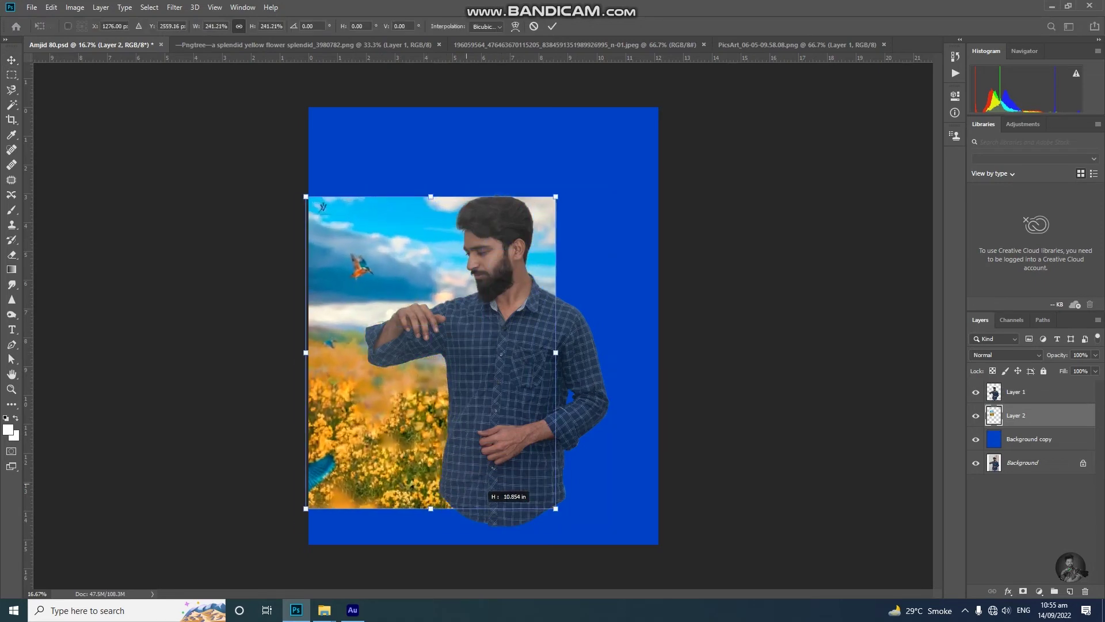
{"action": "left_click_drag", "start_coordinate": [430, 388], "coordinate": [432, 547]}
{"action": "left_click_drag", "start_coordinate": [496, 267], "coordinate": [515, 265]}
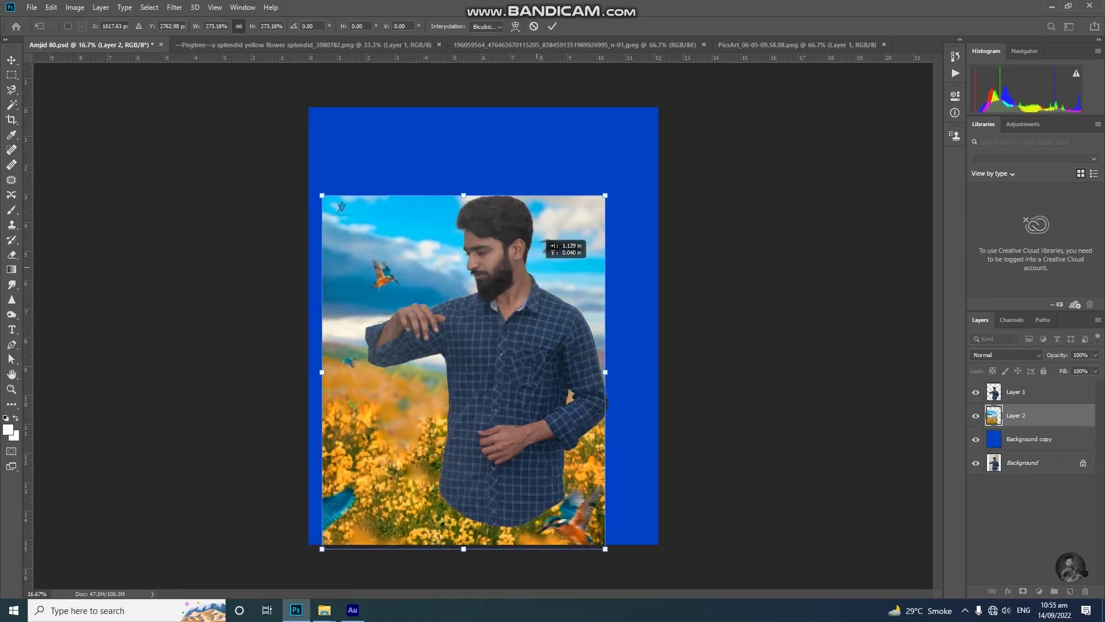
{"action": "left_click_drag", "start_coordinate": [591, 193], "coordinate": [667, 101]}
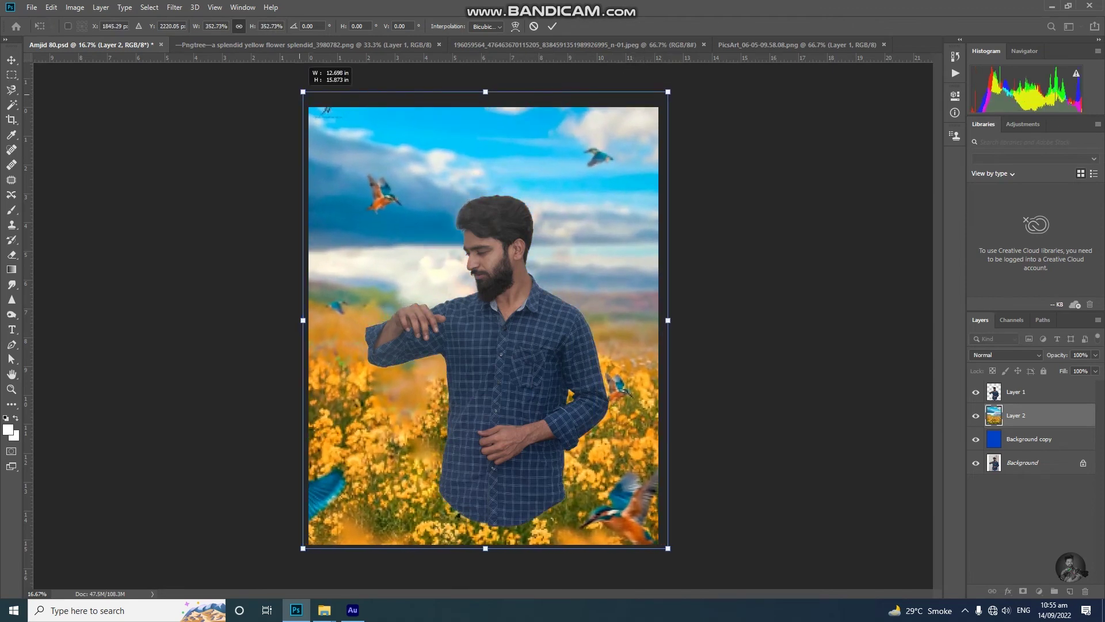
{"action": "key", "text": "Return"}
Move the man up-left and shrink him slightly among the flowers
{"action": "mouse_move", "coordinate": [496, 260]}
{"action": "left_mouse_down"}
{"action": "mouse_move", "coordinate": [468, 235]}
{"action": "mouse_move", "coordinate": [477, 240]}
{"action": "left_mouse_up"}
{"action": "key", "text": "ctrl+t"}
{"action": "left_click_drag", "start_coordinate": [345, 169], "coordinate": [373, 199]}
{"action": "left_click_drag", "start_coordinate": [490, 231], "coordinate": [475, 225]}
{"action": "key", "text": "Return"}
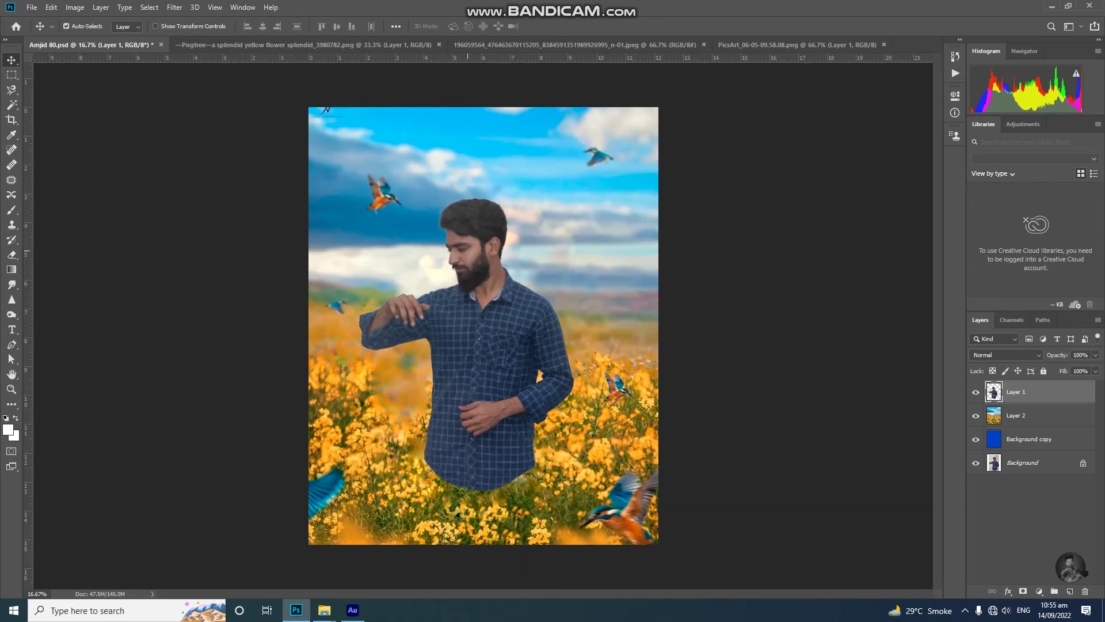
Drag the yellow flowers from the Pngtree image into Amjid 80.psd, accepting the profile mismatch
{"action": "key", "text": "ctrl+shift+Tab"}
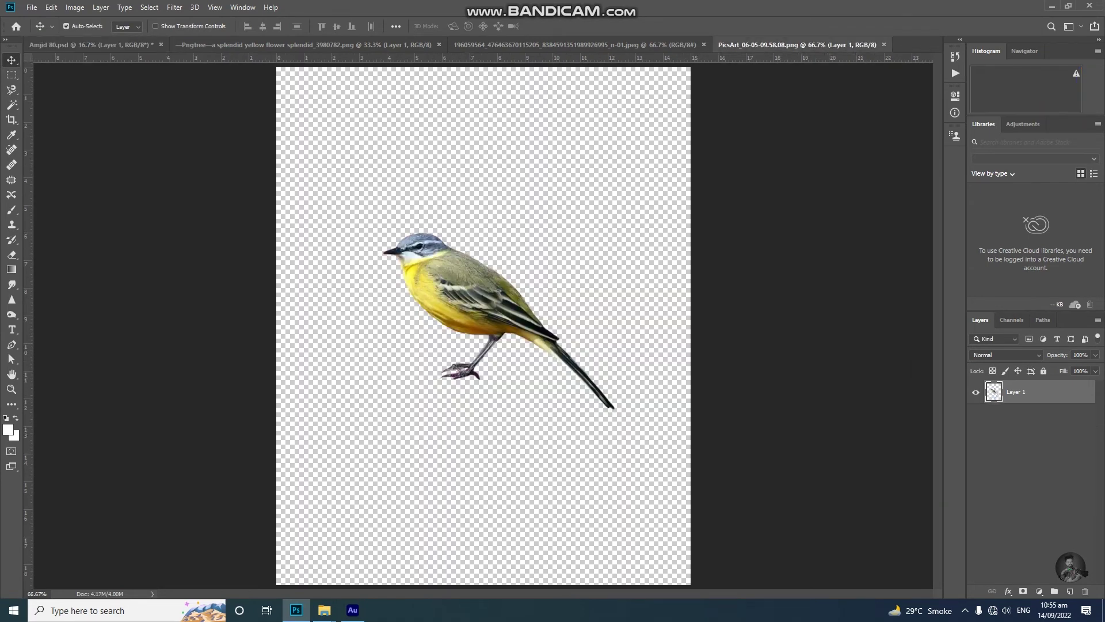
{"action": "key", "text": "ctrl+shift+Tab"}
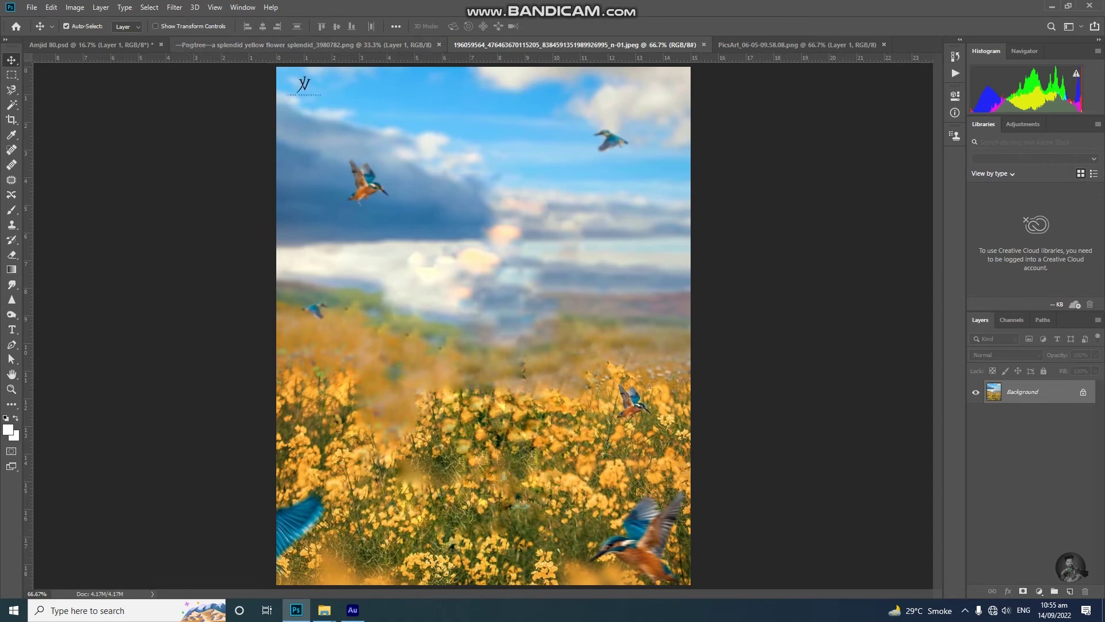
{"action": "key", "text": "ctrl+shift+Tab"}
{"action": "left_click_drag", "start_coordinate": [547, 437], "coordinate": [287, 46]}
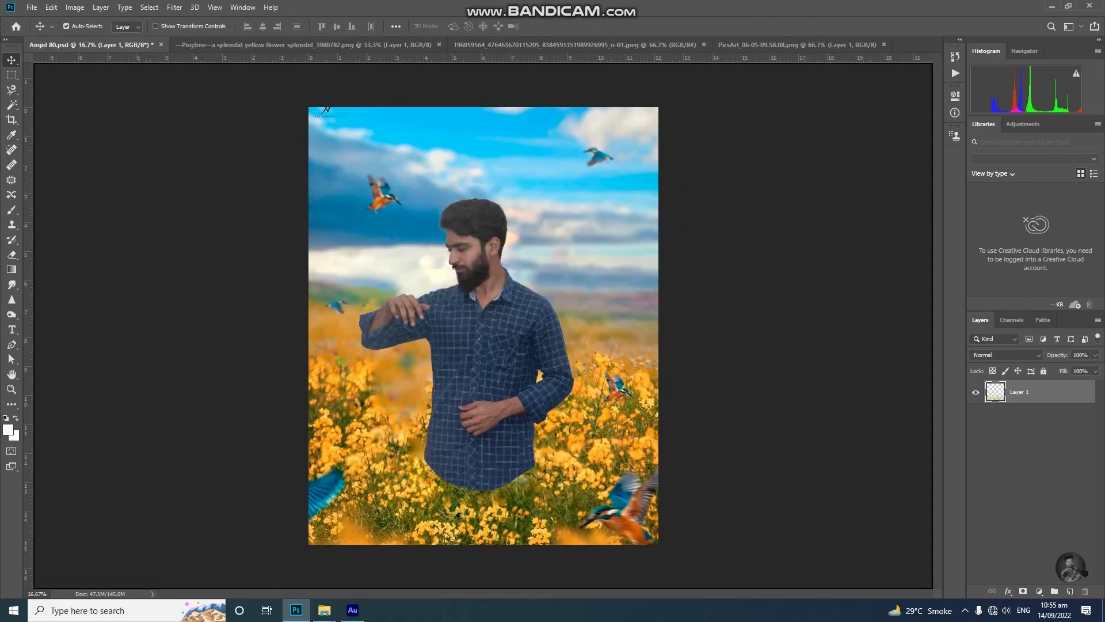
{"action": "left_click_drag", "start_coordinate": [288, 46], "coordinate": [326, 109]}
{"action": "left_click", "coordinate": [607, 248]}
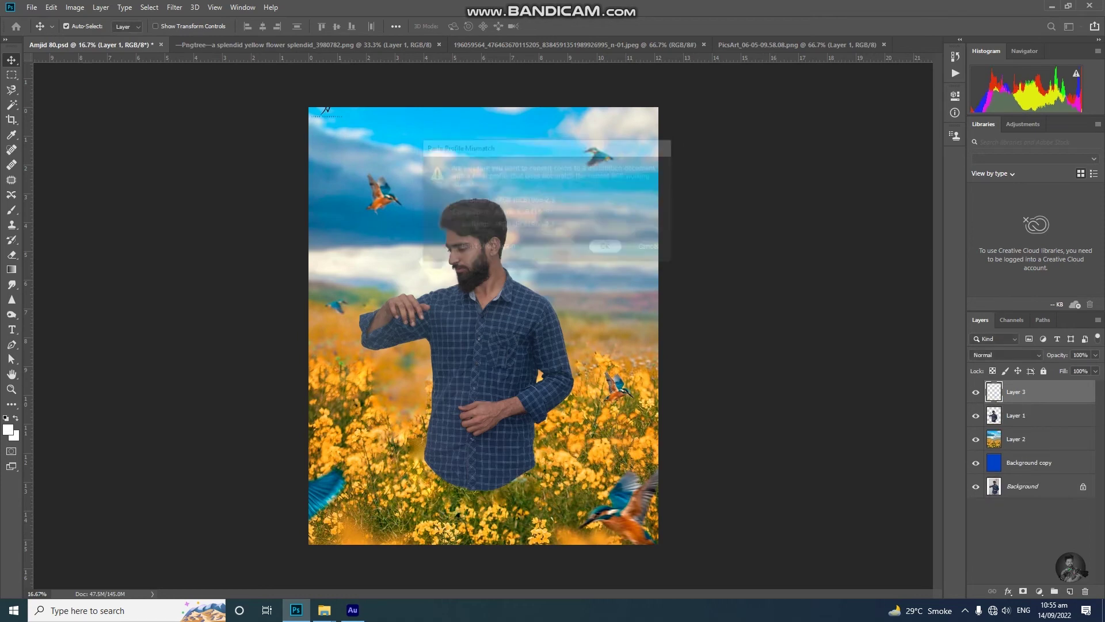
Enlarge the flowers to about 150% across the lower canvas in front of the man
{"action": "left_click_drag", "start_coordinate": [483, 440], "coordinate": [502, 450]}
{"action": "key", "text": "ctrl+t"}
{"action": "left_click_drag", "start_coordinate": [559, 455], "coordinate": [616, 455]}
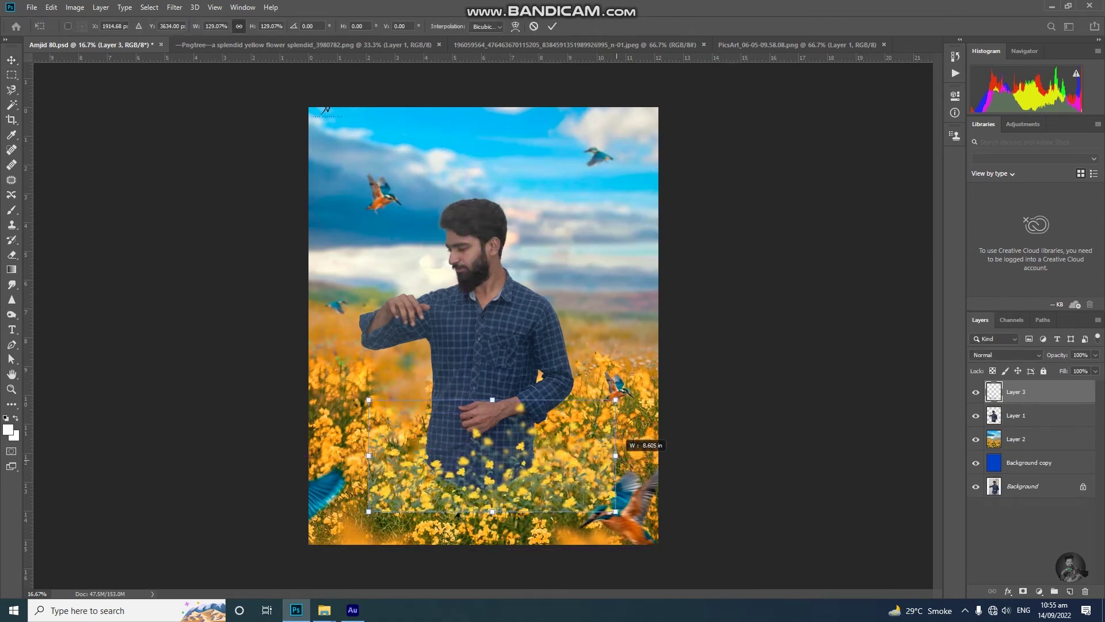
{"action": "left_click_drag", "start_coordinate": [369, 455], "coordinate": [329, 455]}
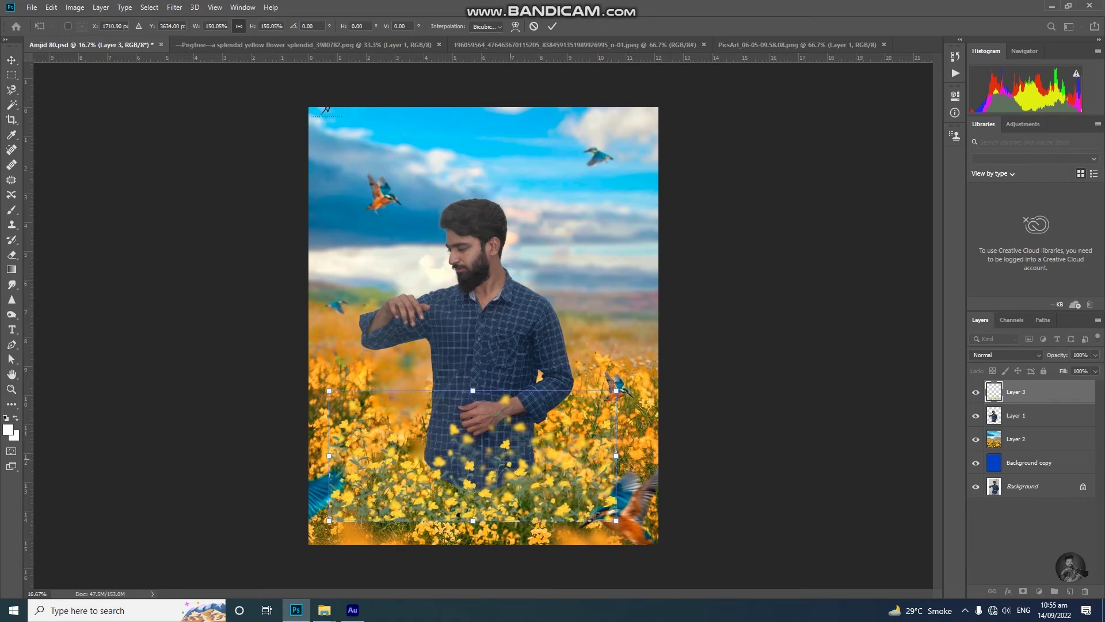
{"action": "left_click_drag", "start_coordinate": [519, 433], "coordinate": [517, 431]}
{"action": "key", "text": "Return"}
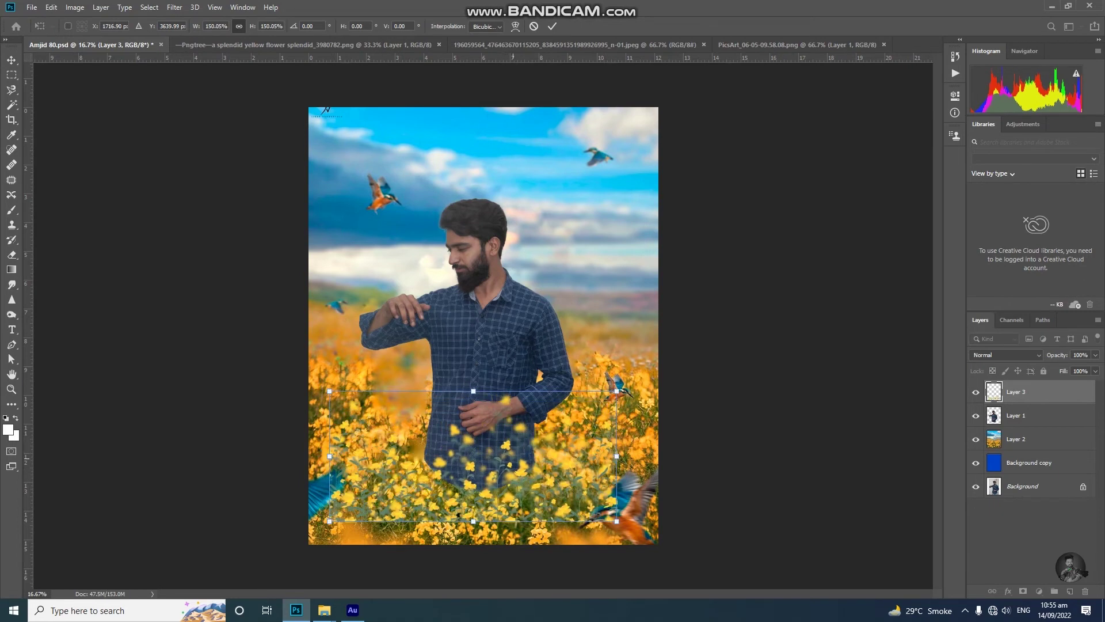
{"action": "right_click", "coordinate": [493, 293]}
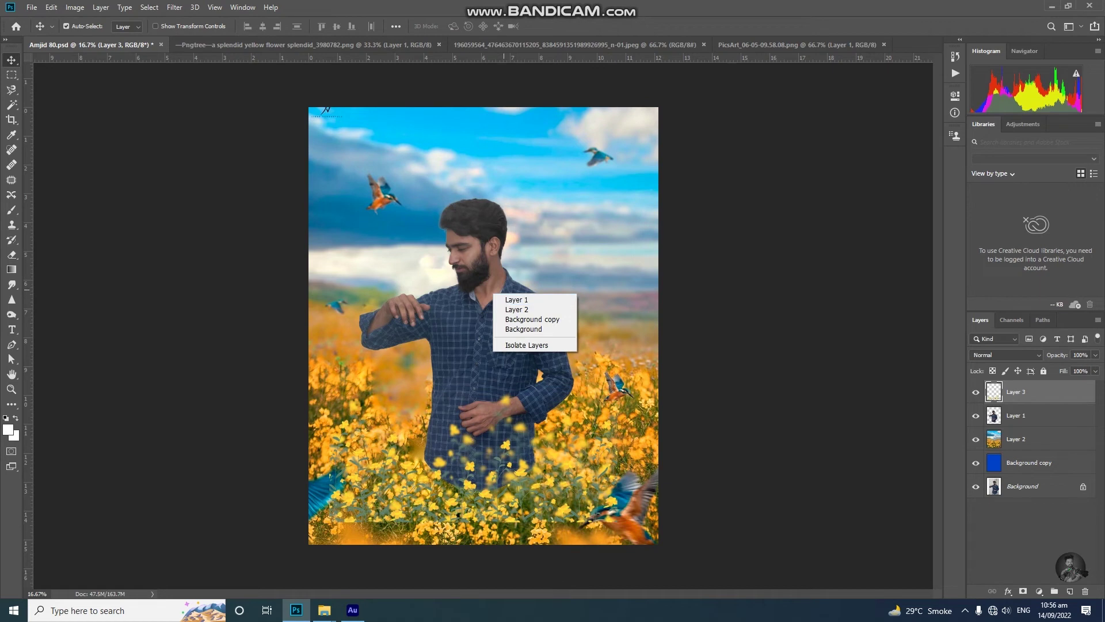
Add a black layer mask to the man's Layer 1 and set a white brush
{"action": "left_click", "coordinate": [518, 311]}
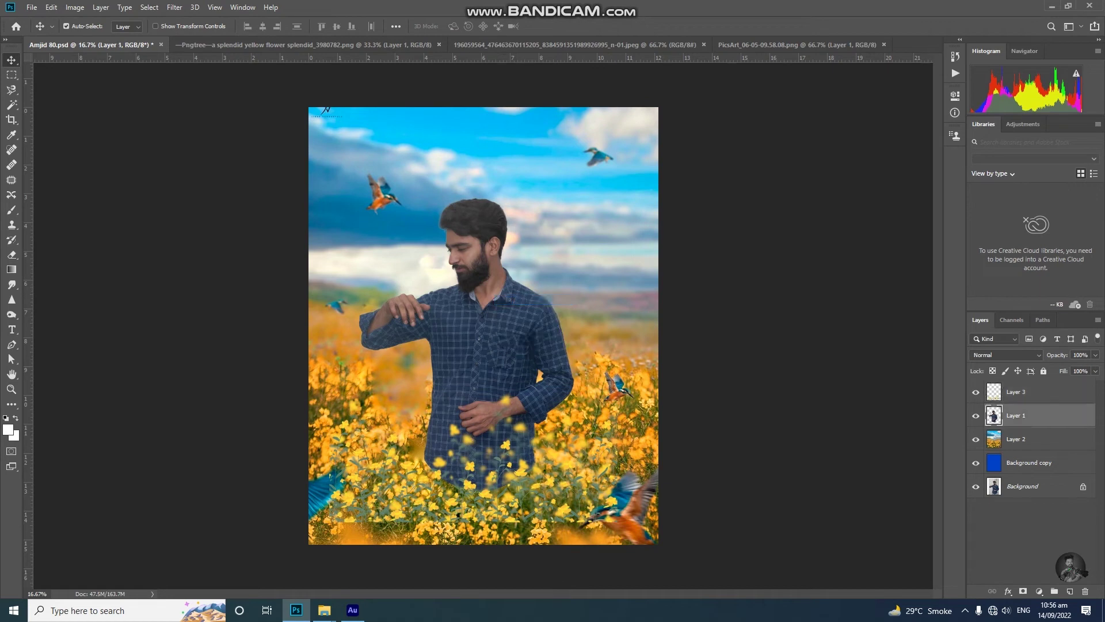
{"action": "left_click", "coordinate": [1023, 591], "text": "alt"}
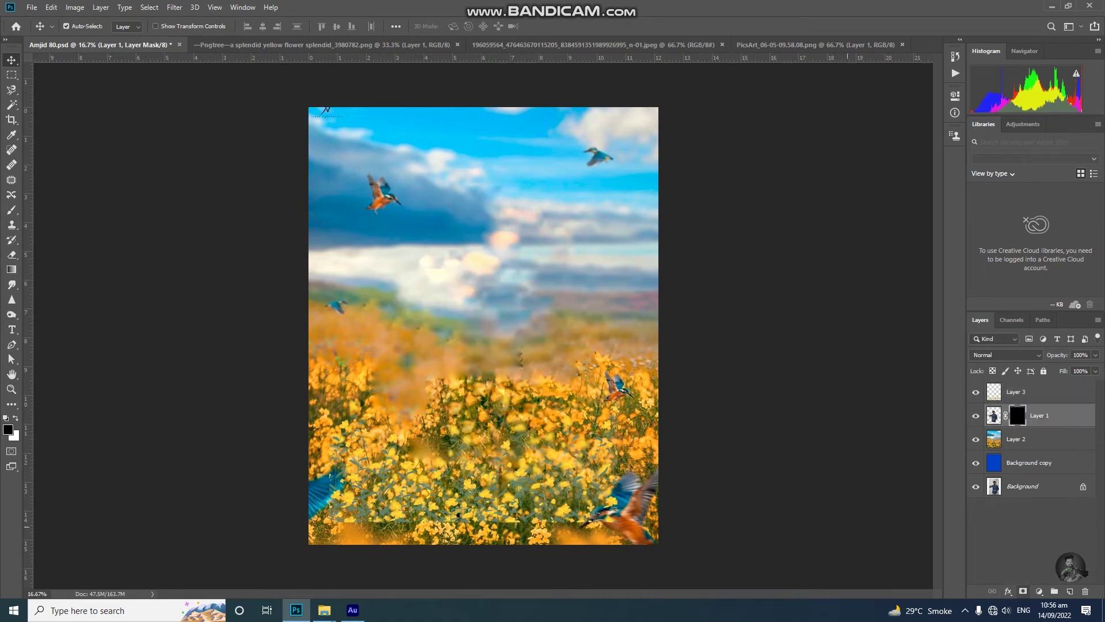
{"action": "key", "text": "b"}
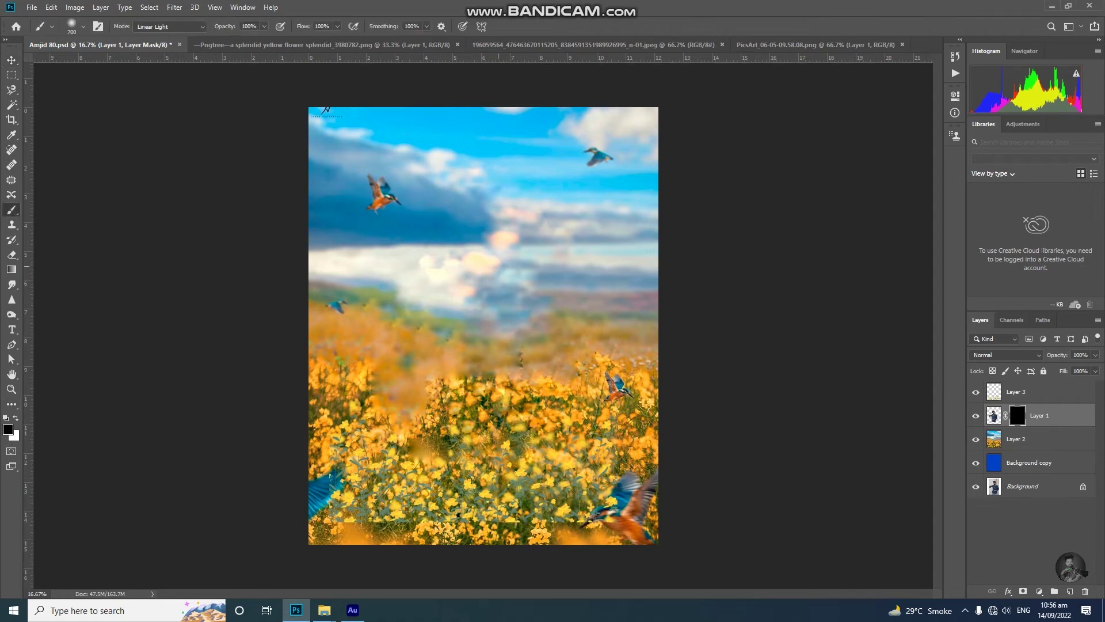
{"action": "key", "text": "x"}
Paint in the man's head, beard, shoulders, arms and hands on the mask
{"action": "mouse_move", "coordinate": [501, 277]}
{"action": "left_mouse_down"}
{"action": "mouse_move", "coordinate": [472, 258]}
{"action": "mouse_move", "coordinate": [461, 225]}
{"action": "mouse_move", "coordinate": [483, 213]}
{"action": "mouse_move", "coordinate": [495, 225]}
{"action": "mouse_move", "coordinate": [483, 294]}
{"action": "mouse_move", "coordinate": [438, 310]}
{"action": "mouse_move", "coordinate": [506, 334]}
{"action": "mouse_move", "coordinate": [478, 357]}
{"action": "mouse_move", "coordinate": [506, 363]}
{"action": "mouse_move", "coordinate": [460, 397]}
{"action": "mouse_move", "coordinate": [541, 403]}
{"action": "mouse_move", "coordinate": [454, 414]}
{"action": "mouse_move", "coordinate": [437, 380]}
{"action": "left_mouse_up"}
{"action": "mouse_move", "coordinate": [431, 340]}
{"action": "left_mouse_down"}
{"action": "mouse_move", "coordinate": [386, 305]}
{"action": "mouse_move", "coordinate": [362, 325]}
{"action": "left_mouse_up"}
{"action": "left_click_drag", "start_coordinate": [458, 208], "coordinate": [504, 222]}
{"action": "mouse_move", "coordinate": [518, 291]}
{"action": "left_mouse_down"}
{"action": "mouse_move", "coordinate": [550, 322]}
{"action": "mouse_move", "coordinate": [532, 334]}
{"action": "left_mouse_up"}
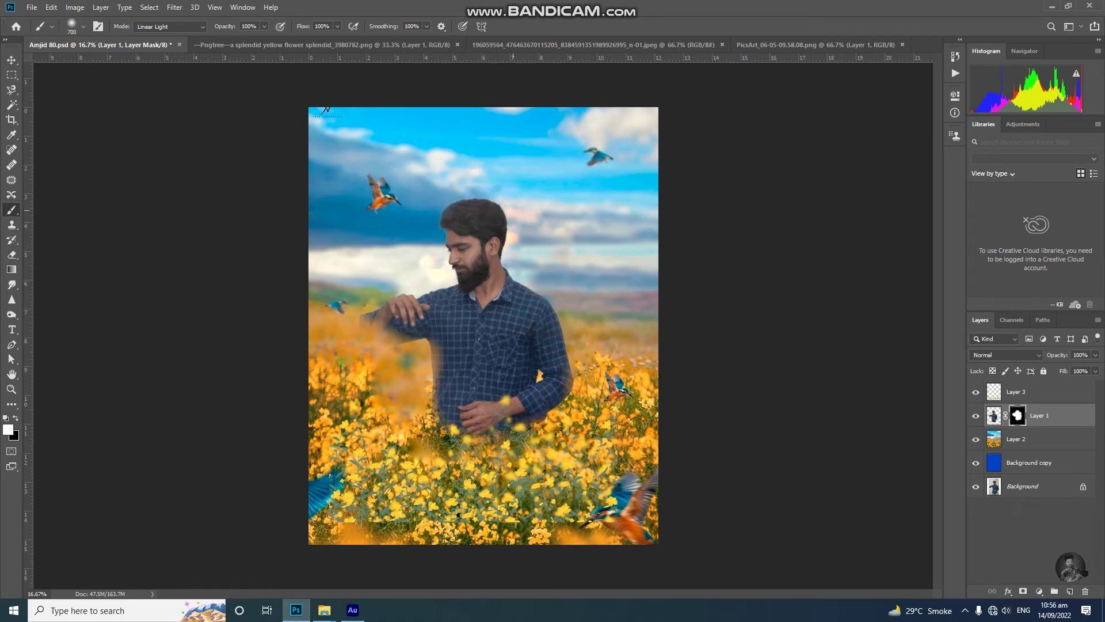
{"action": "mouse_move", "coordinate": [397, 320]}
{"action": "left_mouse_down"}
{"action": "mouse_move", "coordinate": [363, 340]}
{"action": "mouse_move", "coordinate": [414, 345]}
{"action": "mouse_move", "coordinate": [391, 349]}
{"action": "mouse_move", "coordinate": [434, 377]}
{"action": "left_mouse_up"}
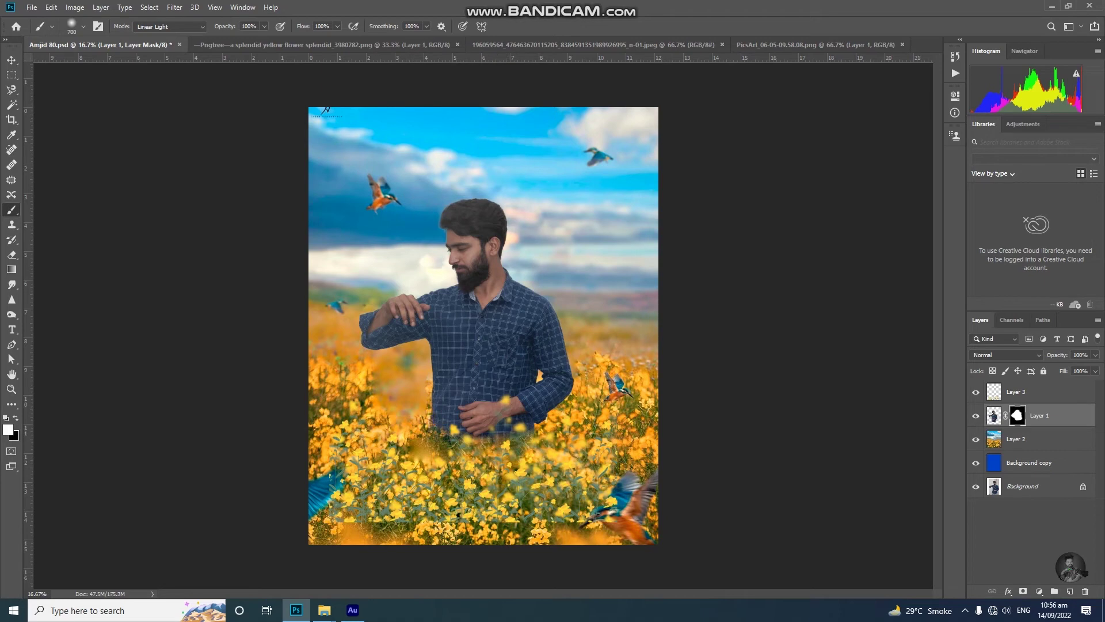
{"action": "key", "text": "alt+bracketright"}
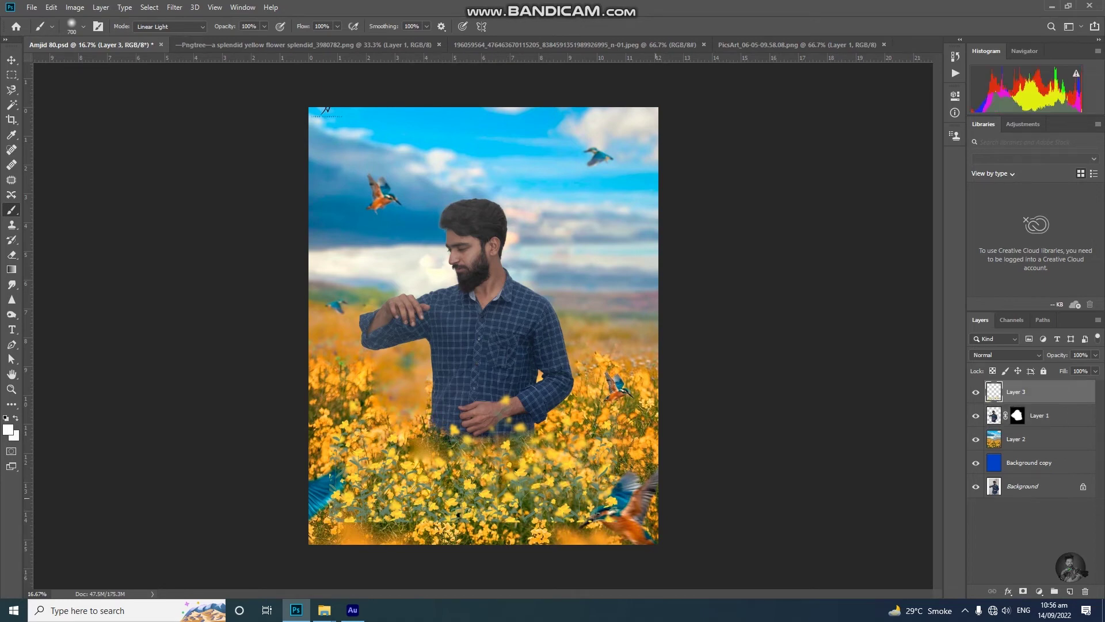
Stretch the foreground flower layer taller so it rises higher up the man
{"action": "key", "text": "ctrl+t"}
{"action": "left_click_drag", "start_coordinate": [473, 530], "coordinate": [473, 549]}
{"action": "left_click_drag", "start_coordinate": [473, 391], "coordinate": [473, 369]}
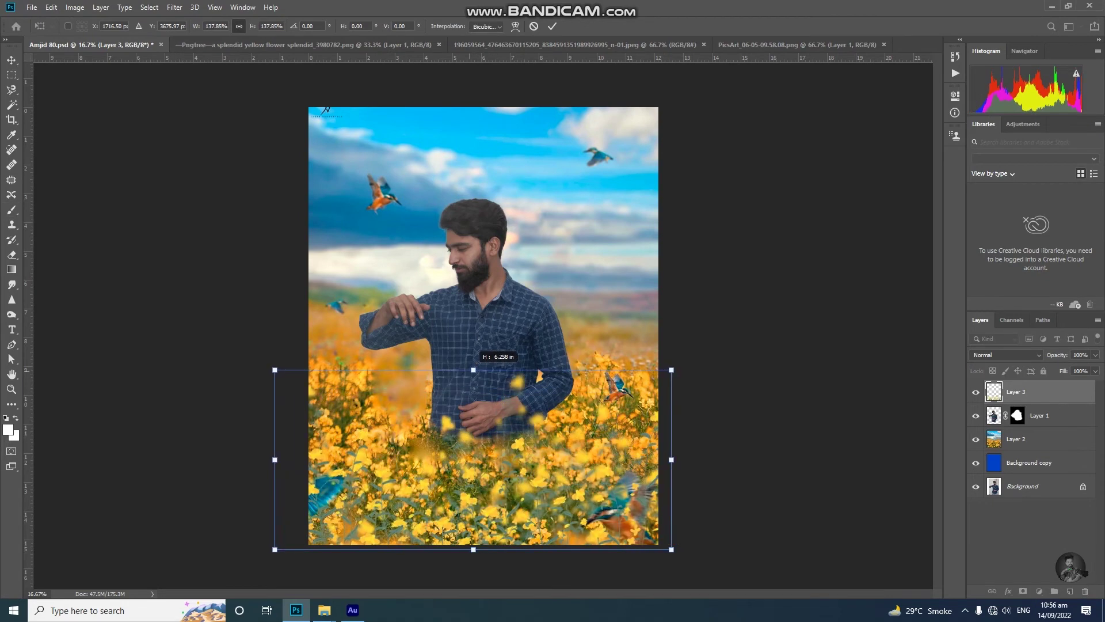
{"action": "key", "text": "Return"}
Select the man's layer and open the Camera Raw Filter
{"action": "key", "text": "b"}
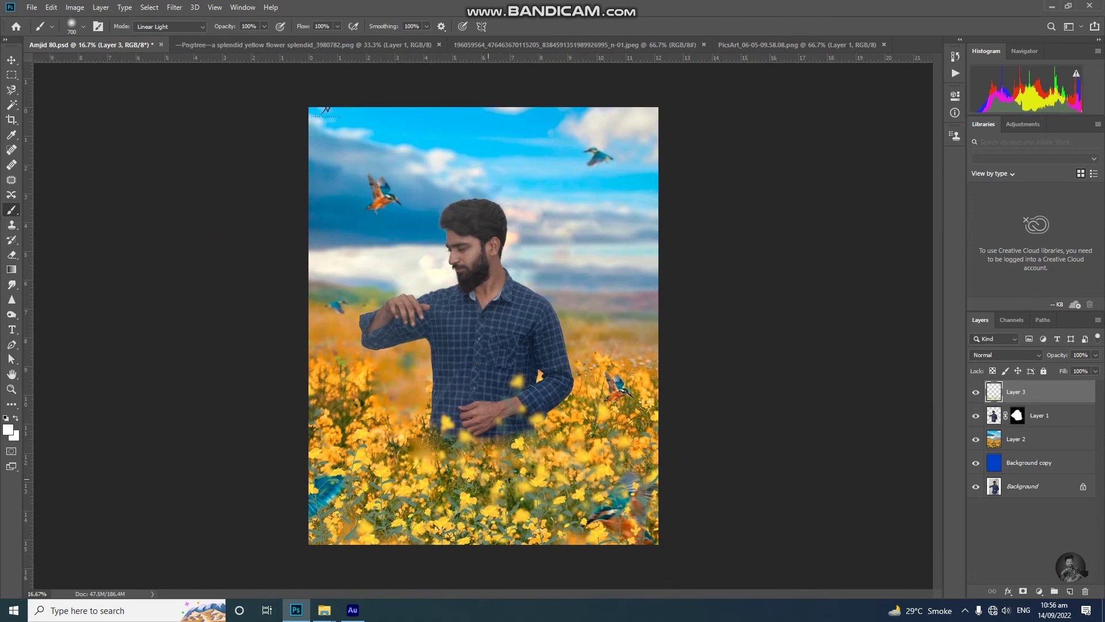
{"action": "key", "text": "alt+bracketleft"}
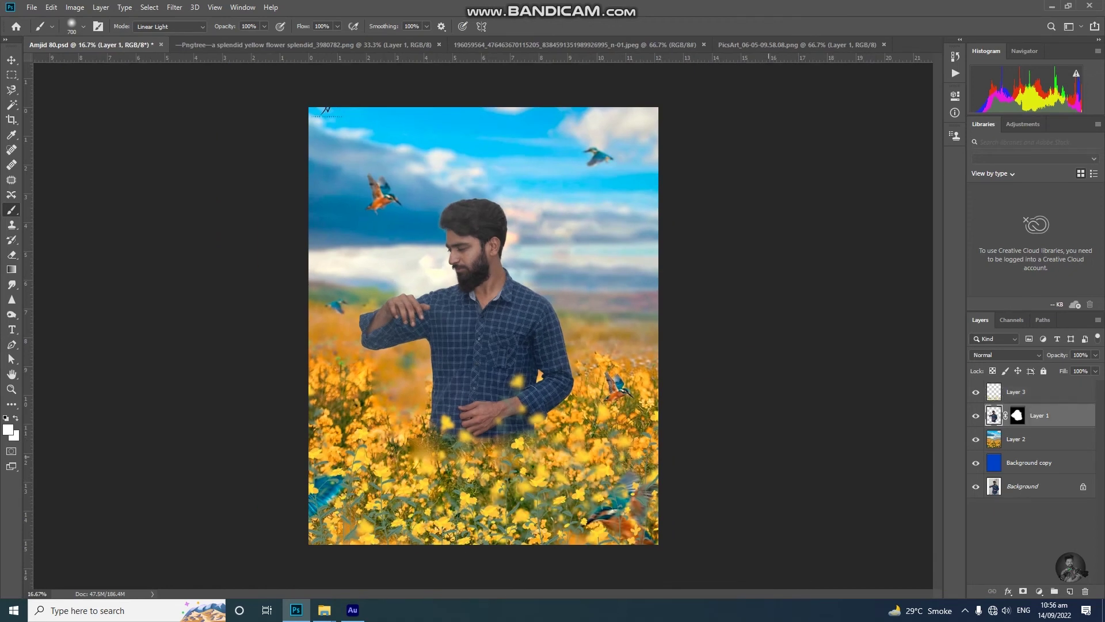
{"action": "key", "text": "ctrl+shift+a"}
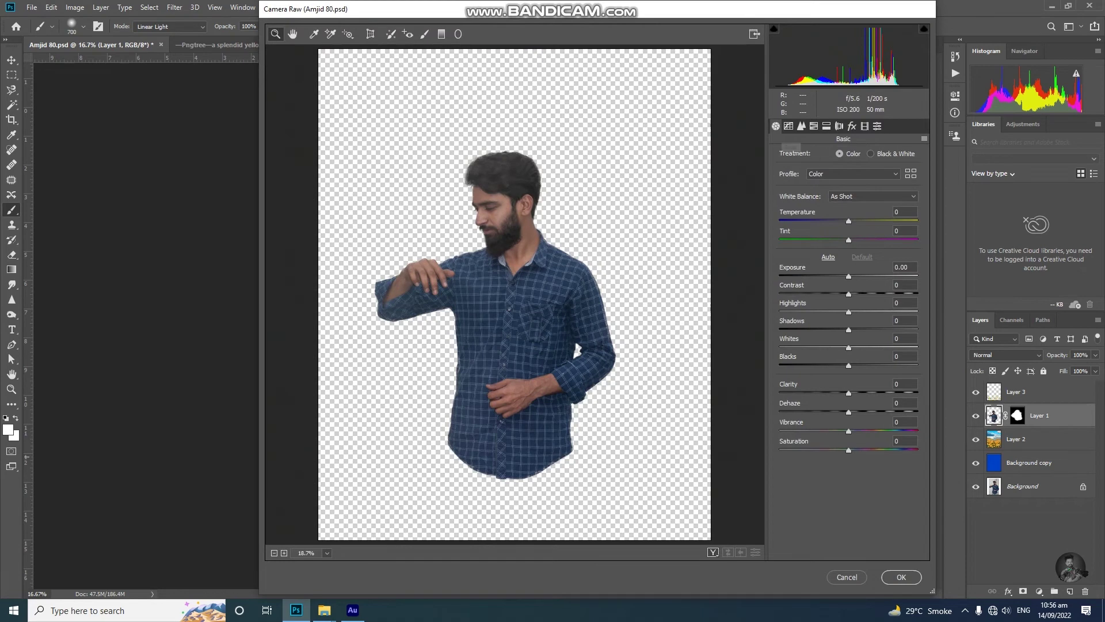
Set Shadows +28, Clarity +13, Vibrance +18 and Saturation +14
{"action": "key", "text": "Up"}
{"action": "key", "text": "Up"}
{"action": "key", "text": "Up"}
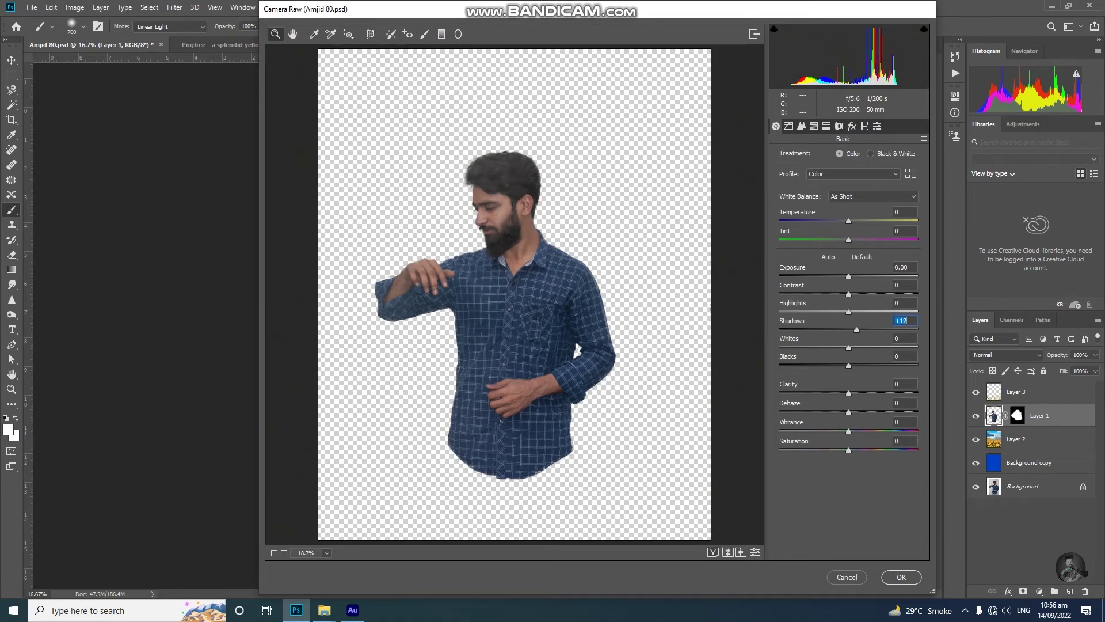
{"action": "key", "text": "Tab"}
{"action": "key", "text": "Tab"}
{"action": "key", "text": "Tab"}
{"action": "key", "text": "Up"}
{"action": "key", "text": "Up"}
{"action": "key", "text": "Up"}
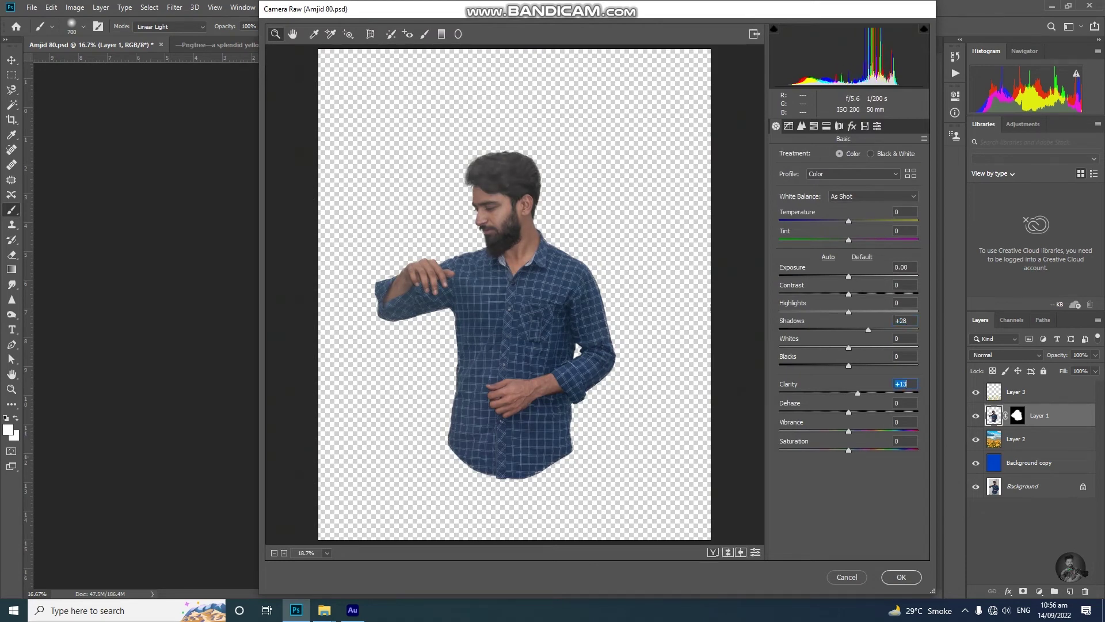
{"action": "key", "text": "Tab"}
{"action": "key", "text": "Tab"}
{"action": "key", "text": "Up"}
{"action": "key", "text": "Up"}
{"action": "key", "text": "Up"}
{"action": "key", "text": "Tab"}
{"action": "key", "text": "Up"}
{"action": "key", "text": "Up"}
{"action": "key", "text": "Up"}
In HSL Saturation, set Reds to +35 and Oranges to -7
{"action": "key", "text": "ctrl+alt+4"}
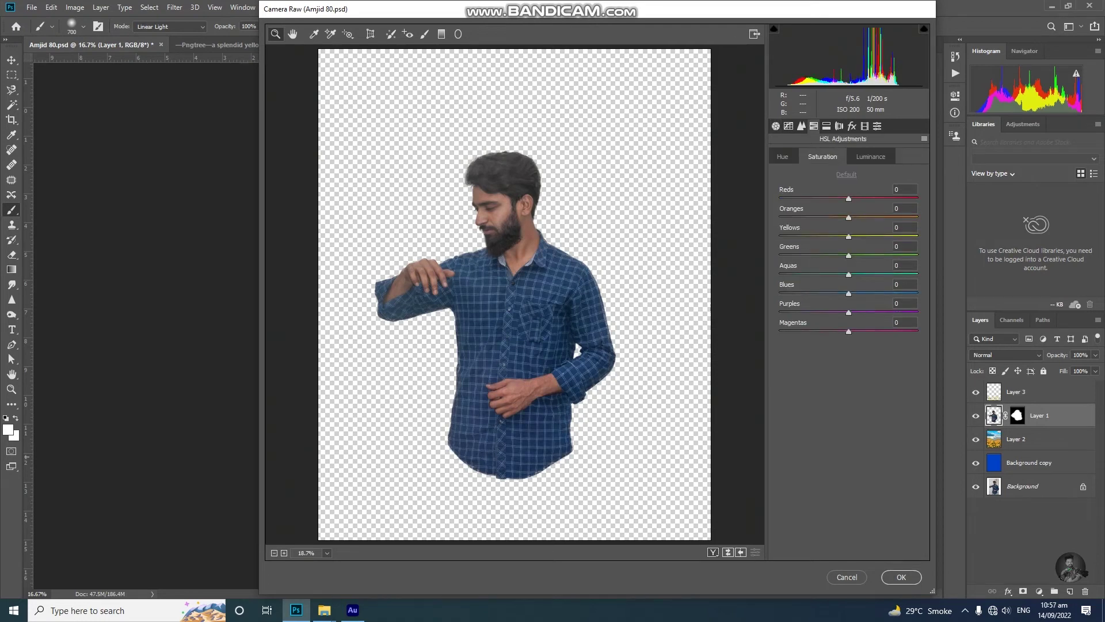
{"action": "type", "text": "-27"}
{"action": "key", "text": "Return"}
{"action": "key", "text": "shift+Tab"}
{"action": "type", "text": "35"}
{"action": "key", "text": "Return"}
{"action": "key", "text": "Tab"}
{"action": "type", "text": "-7"}
{"action": "key", "text": "Return"}
Set Yellows saturation -31, Aquas +34 and Blues +13
{"action": "key", "text": "Tab"}
{"action": "type", "text": "-31"}
{"action": "key", "text": "Return"}
{"action": "key", "text": "Tab"}
{"action": "key", "text": "Tab"}
{"action": "type", "text": "34"}
{"action": "key", "text": "Return"}
{"action": "key", "text": "Tab"}
{"action": "type", "text": "13"}
{"action": "key", "text": "Return"}
Set Oranges hue to -8 and Reds hue to +24, then apply the grade
{"action": "key", "text": "ctrl+alt+shift+h"}
{"action": "type", "text": "-8"}
{"action": "key", "text": "Return"}
{"action": "key", "text": "shift+Tab"}
{"action": "type", "text": "24"}
{"action": "key", "text": "Return"}
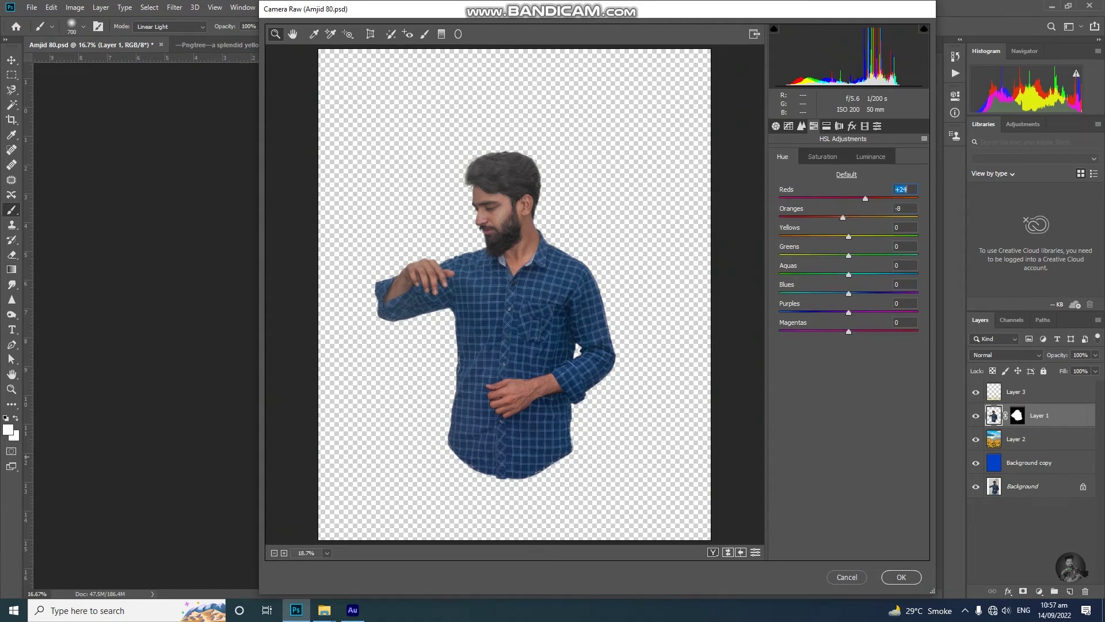
{"action": "key", "text": "Return"}
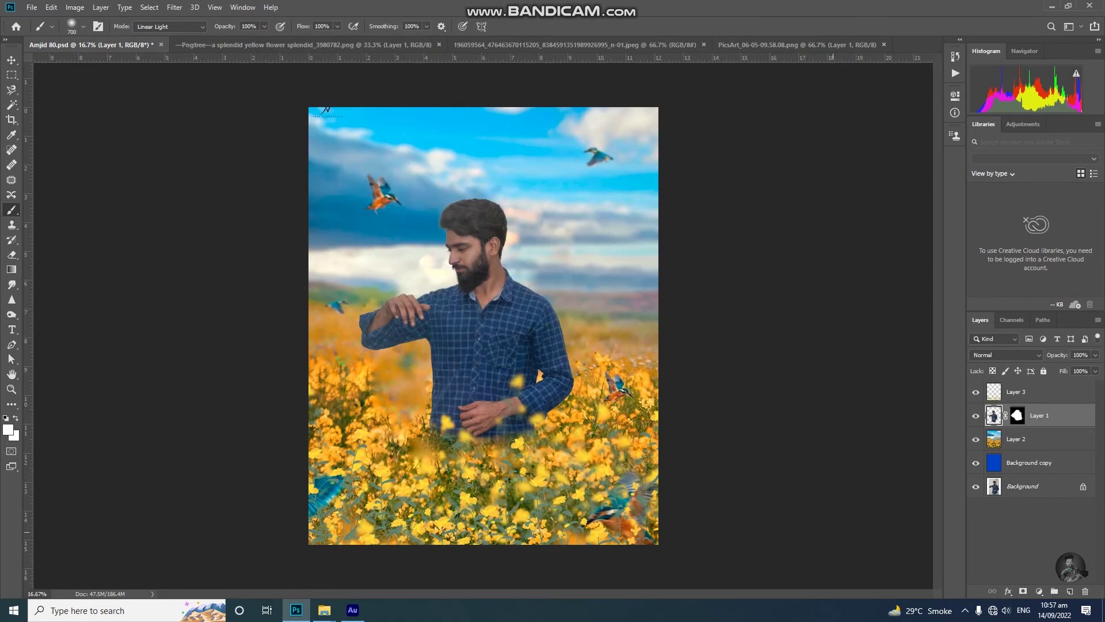
Shift the man slightly to the right on the composite
{"action": "key", "text": "ctrl+plus"}
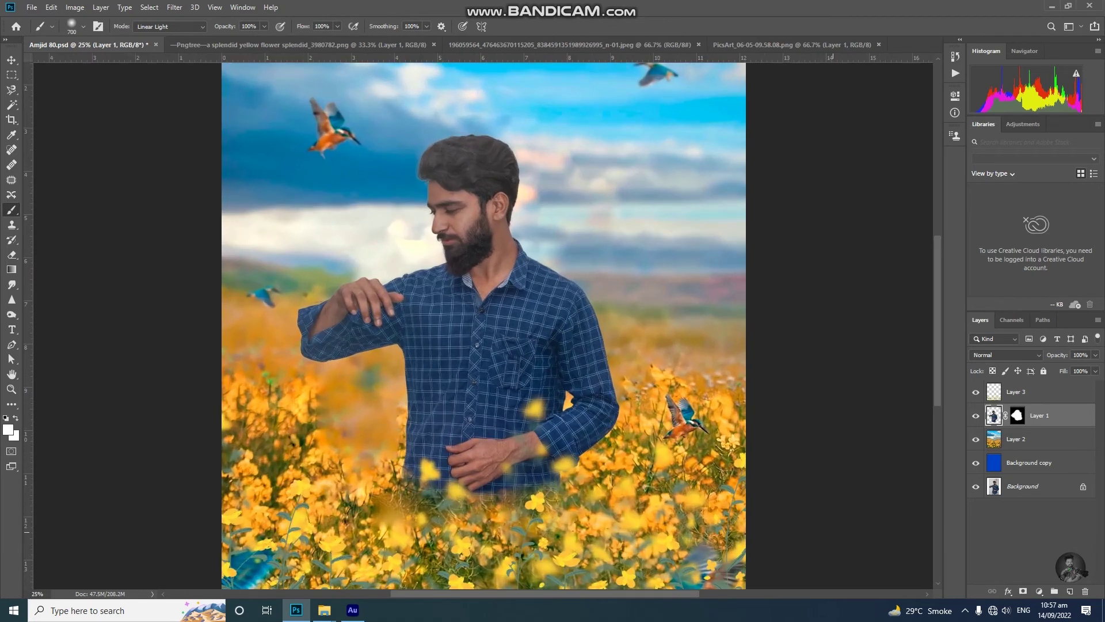
{"action": "key", "text": "ctrl+minus"}
{"action": "key", "text": "v"}
{"action": "left_click_drag", "start_coordinate": [479, 249], "coordinate": [481, 248]}
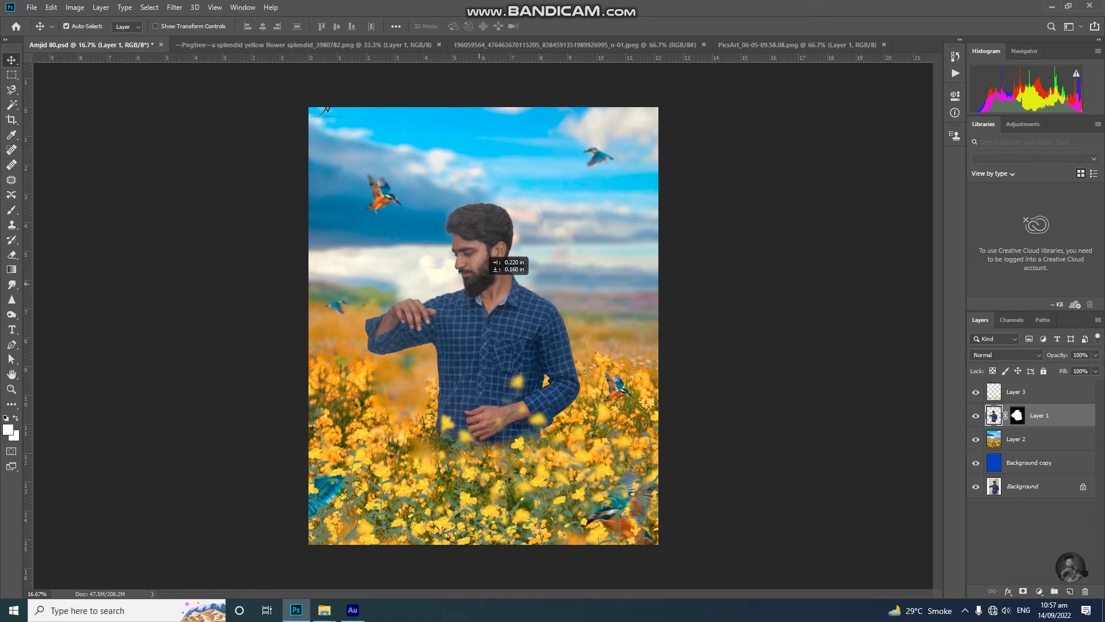
Apply Photo-Toolbox SkinFiner to the man with Fine smoothing at -55
{"action": "left_click", "coordinate": [174, 7]}
{"action": "mouse_move", "coordinate": [237, 286]}
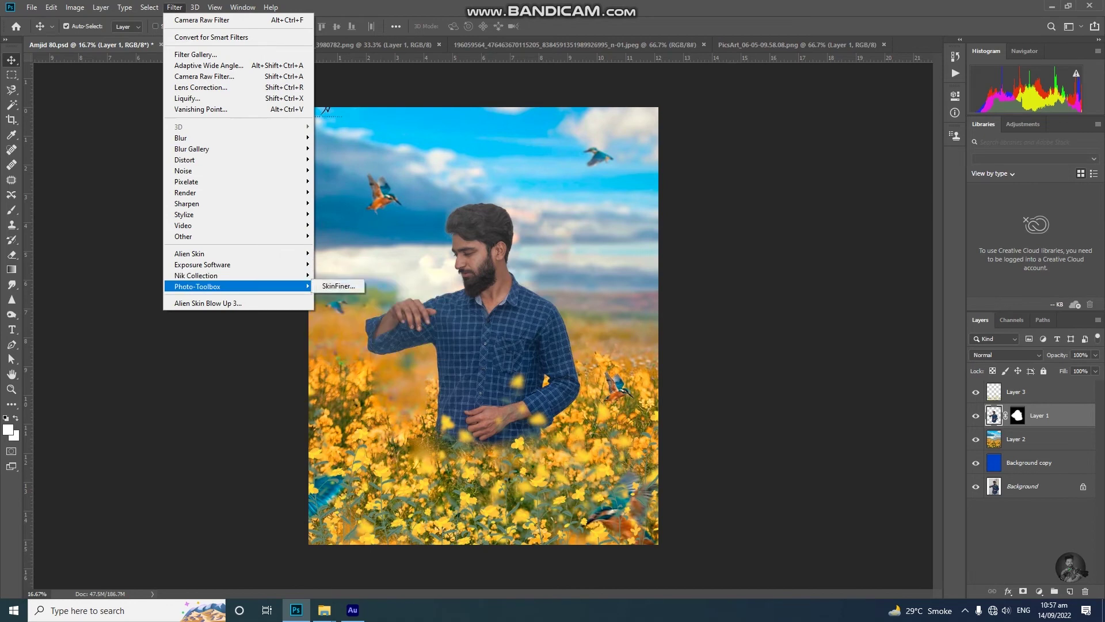
{"action": "left_click", "coordinate": [340, 286]}
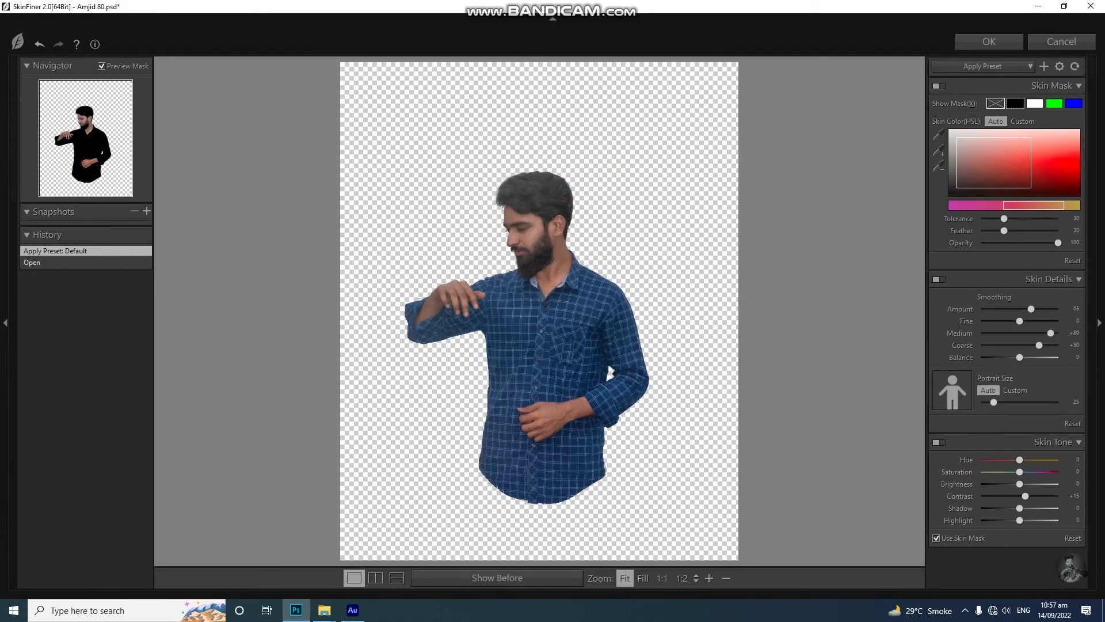
{"action": "left_click", "coordinate": [662, 577]}
{"action": "left_click_drag", "start_coordinate": [86, 138], "coordinate": [83, 123]}
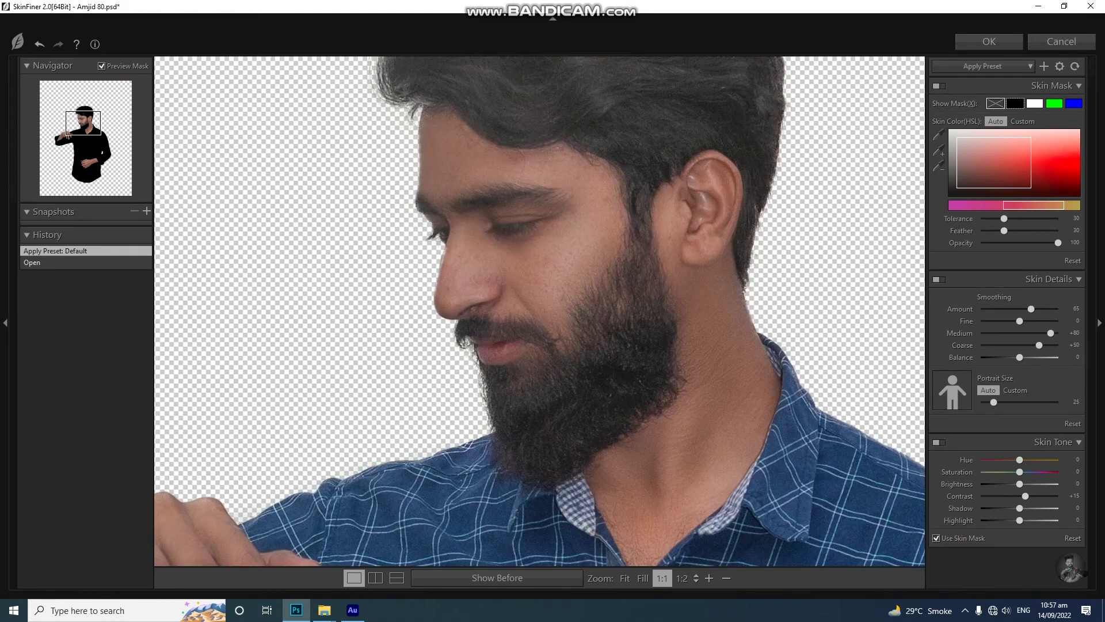
{"action": "mouse_move", "coordinate": [1020, 321]}
{"action": "left_mouse_down"}
{"action": "mouse_move", "coordinate": [997, 320]}
{"action": "mouse_move", "coordinate": [1017, 309]}
{"action": "mouse_move", "coordinate": [1002, 321]}
{"action": "left_mouse_up"}
{"action": "left_click", "coordinate": [988, 41]}
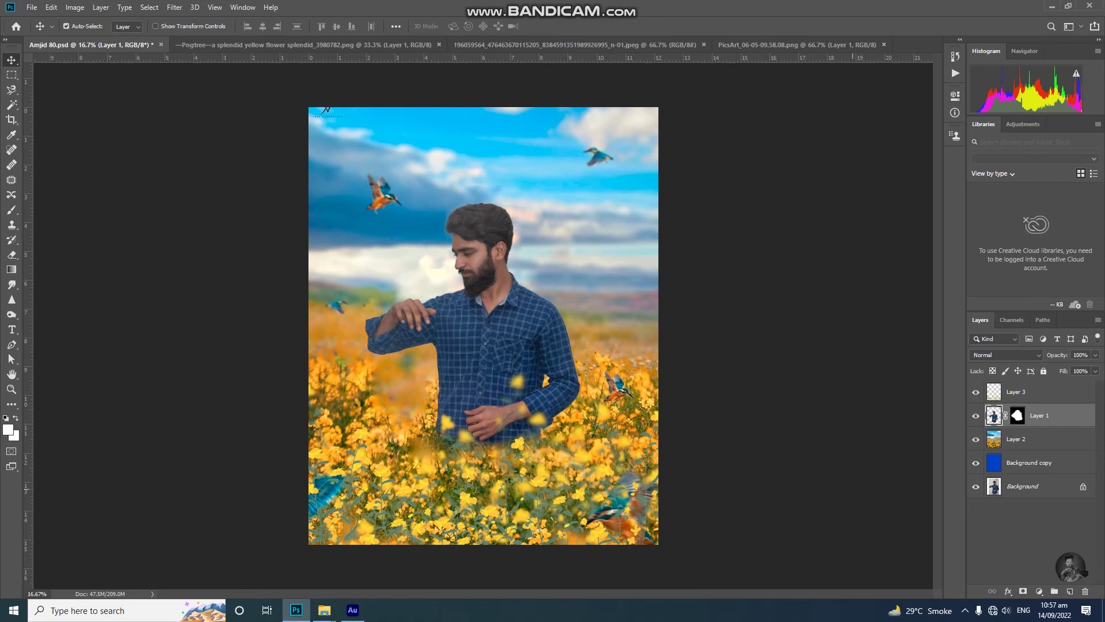
Brighten the man with Levels: white input 218 and midtone gamma 0.80
{"action": "left_click", "coordinate": [66, 26]}
{"action": "key", "text": "ctrl+l"}
{"action": "left_click_drag", "start_coordinate": [908, 230], "coordinate": [895, 230]}
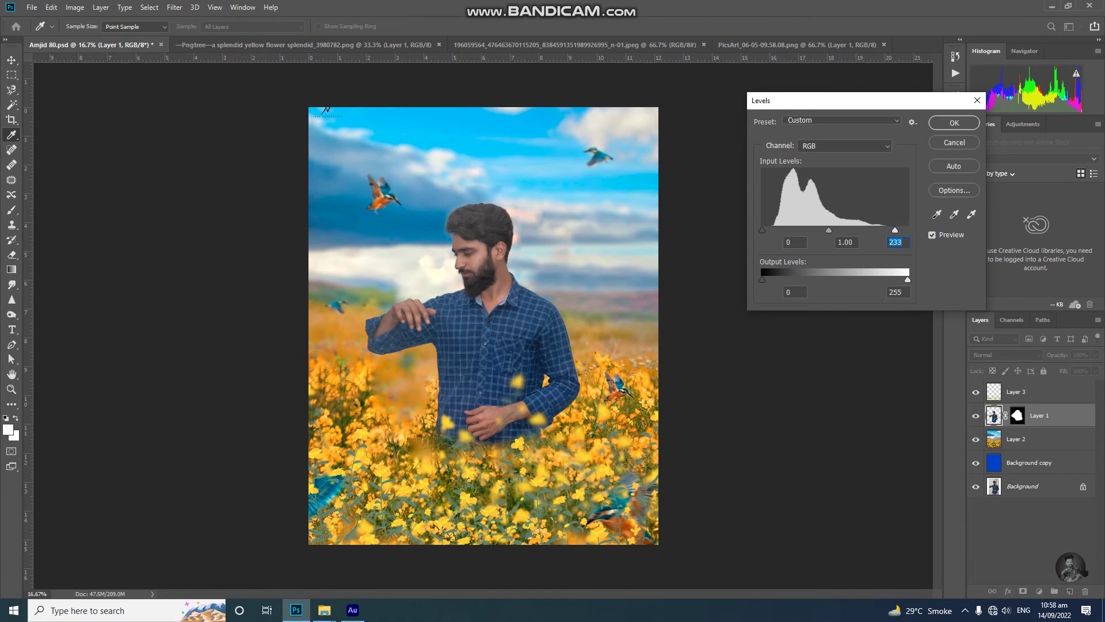
{"action": "mouse_move", "coordinate": [831, 230]}
{"action": "left_mouse_down"}
{"action": "mouse_move", "coordinate": [886, 229]}
{"action": "mouse_move", "coordinate": [834, 229]}
{"action": "left_mouse_up"}
{"action": "key", "text": "shift+Tab"}
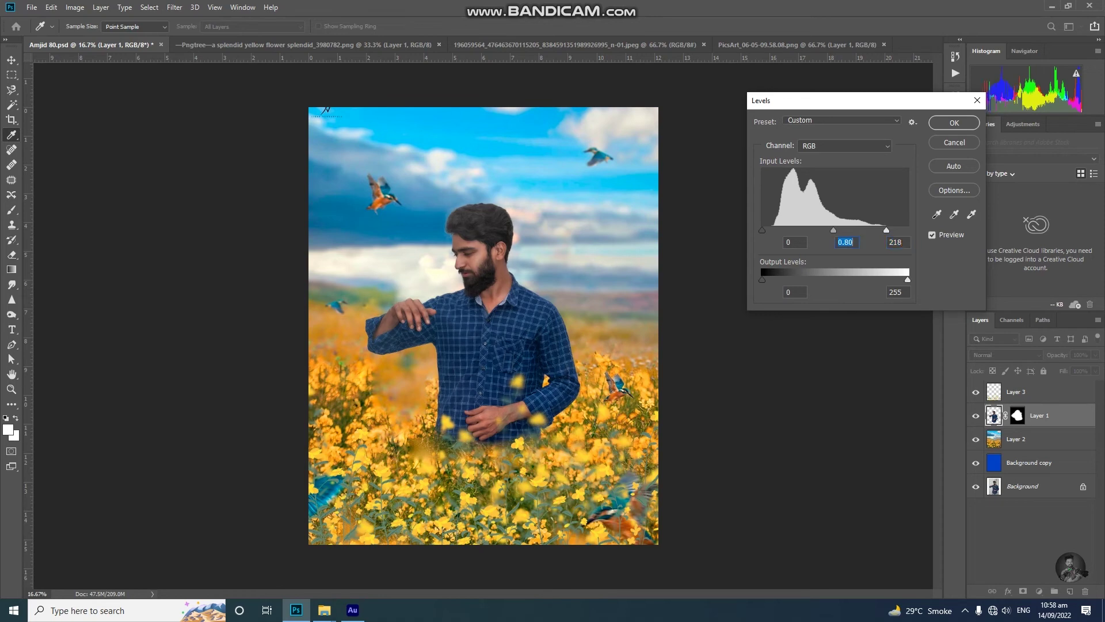
{"action": "left_click", "coordinate": [954, 122]}
{"action": "key", "text": "v"}
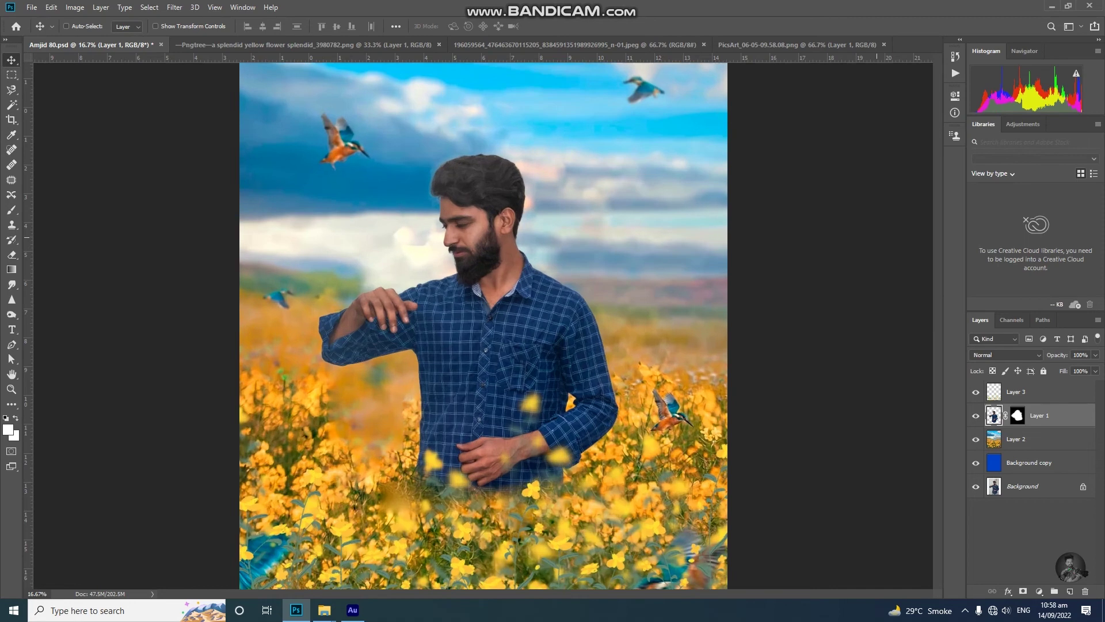
{"action": "left_click", "coordinate": [66, 26]}
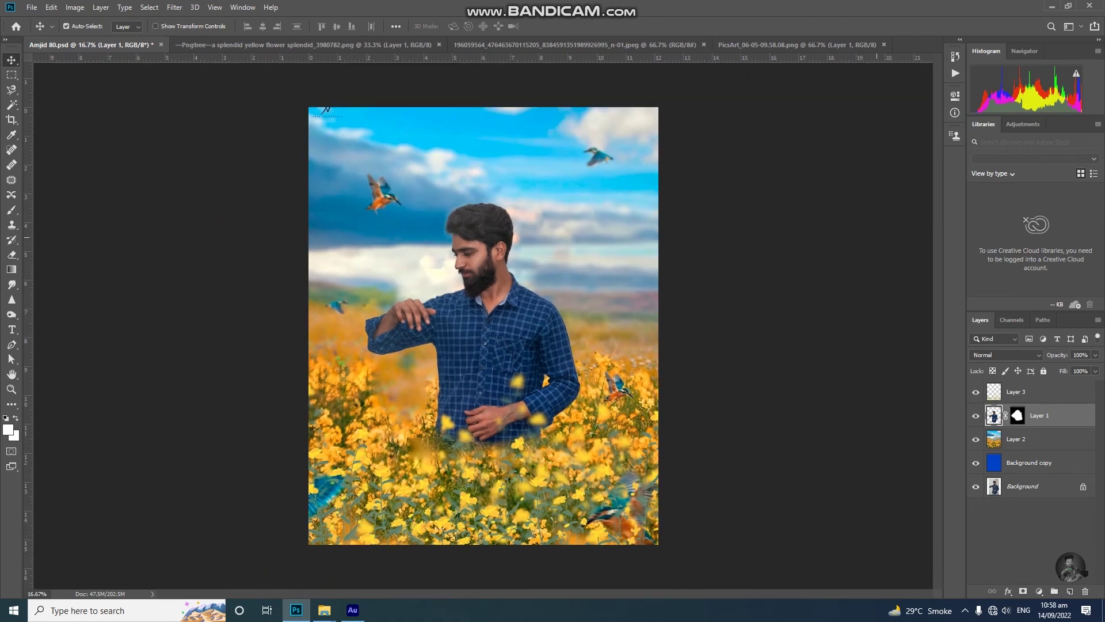
Bring the yellow wagtail from the PicsArt image into Amjid 80.psd
{"action": "left_click", "coordinate": [797, 45]}
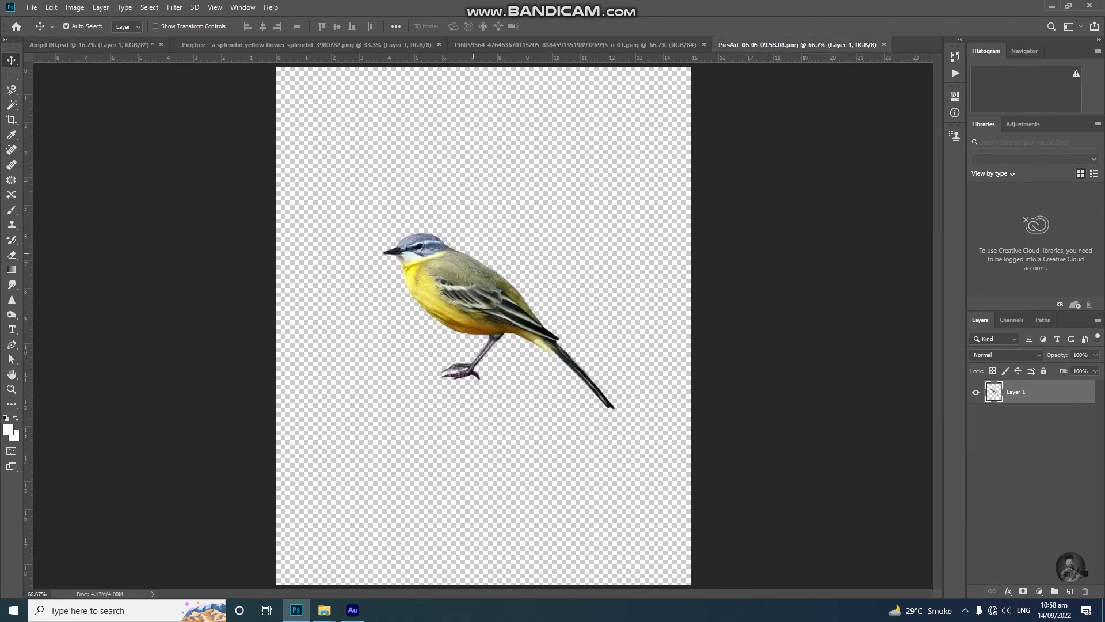
{"action": "mouse_move", "coordinate": [455, 253]}
{"action": "left_mouse_down"}
{"action": "mouse_move", "coordinate": [263, 36]}
{"action": "mouse_move", "coordinate": [326, 109]}
{"action": "left_mouse_up"}
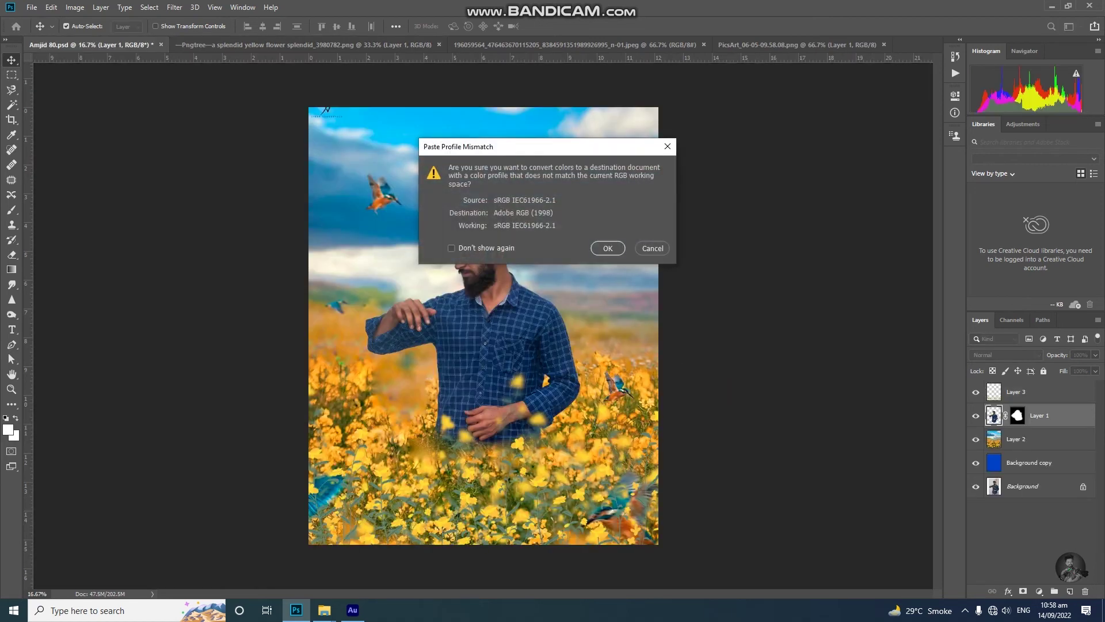
{"action": "left_click", "coordinate": [607, 248]}
{"action": "key", "text": "ctrl+plus"}
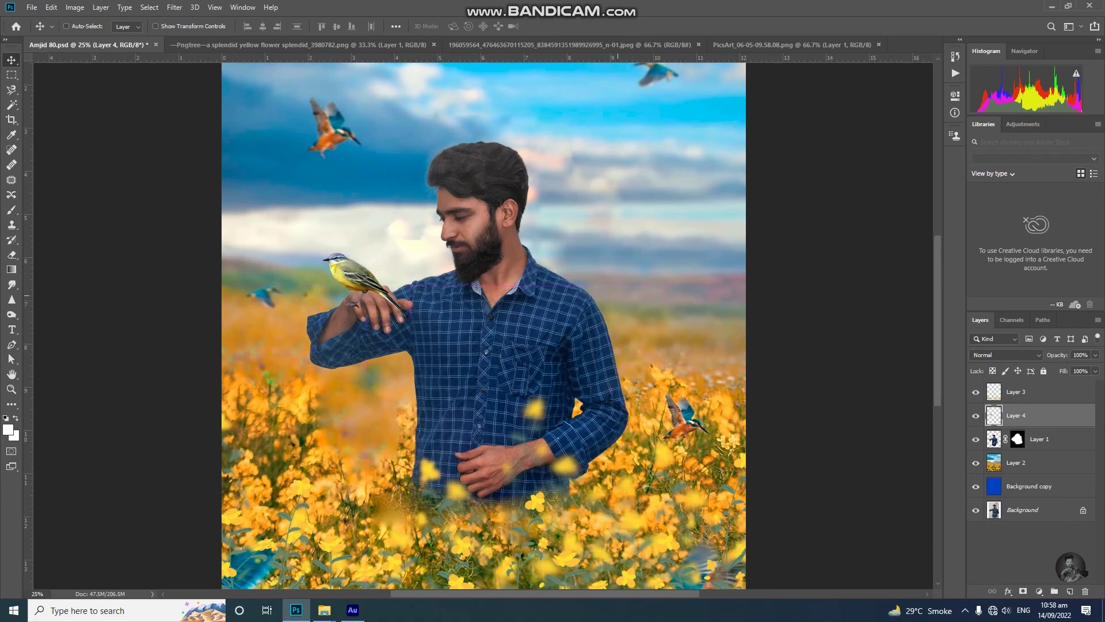
{"action": "key", "text": "ctrl+plus"}
Flip the wagtail horizontally, scale it to about 87%, and place it on the man's hand
{"action": "key", "text": "ctrl+t"}
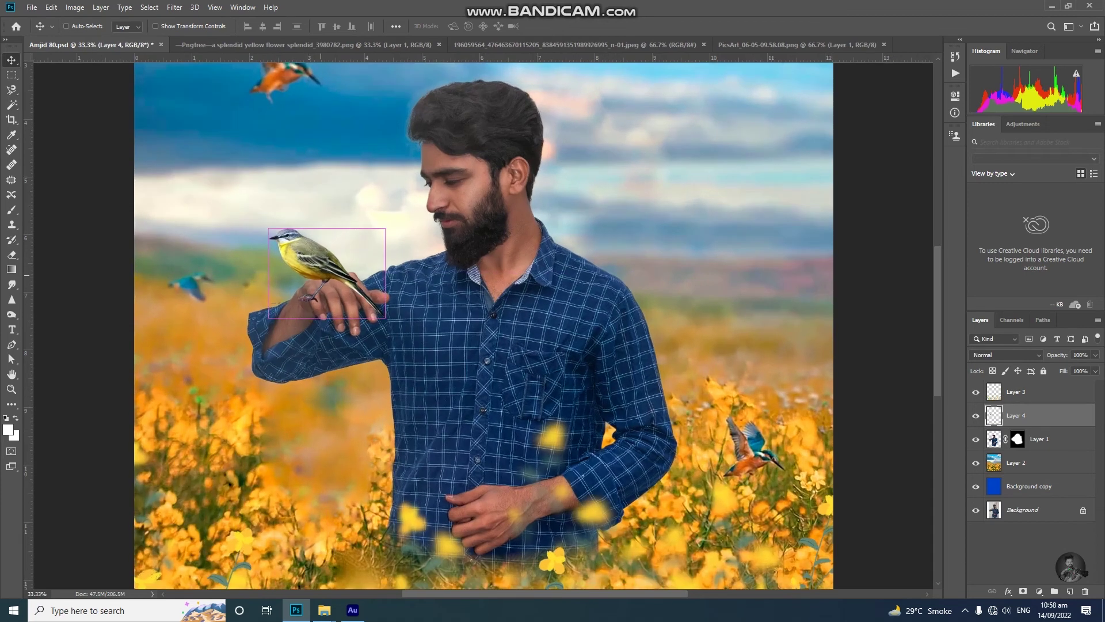
{"action": "right_click", "coordinate": [327, 249]}
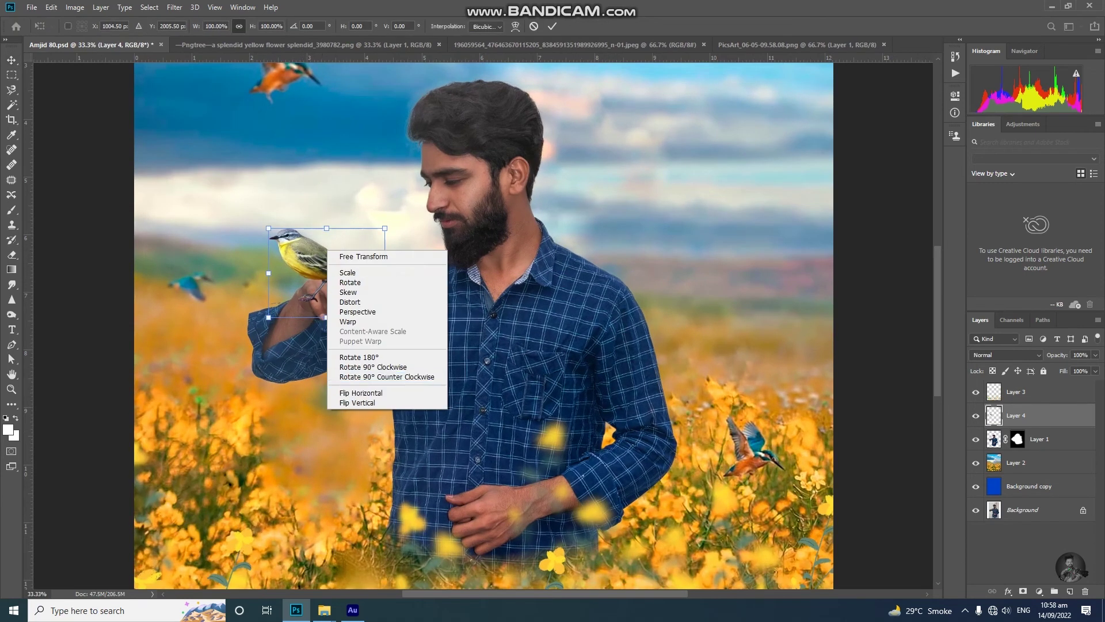
{"action": "left_click", "coordinate": [361, 393]}
{"action": "mouse_move", "coordinate": [352, 245]}
{"action": "left_mouse_down"}
{"action": "mouse_move", "coordinate": [343, 220]}
{"action": "mouse_move", "coordinate": [333, 226]}
{"action": "left_mouse_up"}
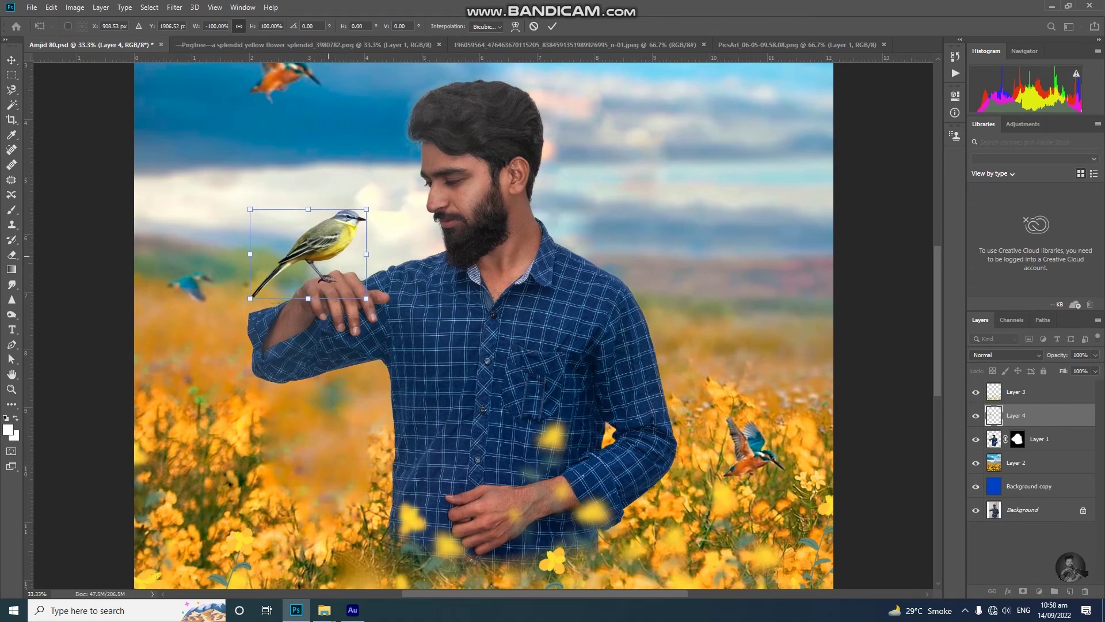
{"action": "left_click_drag", "start_coordinate": [366, 209], "coordinate": [359, 219]}
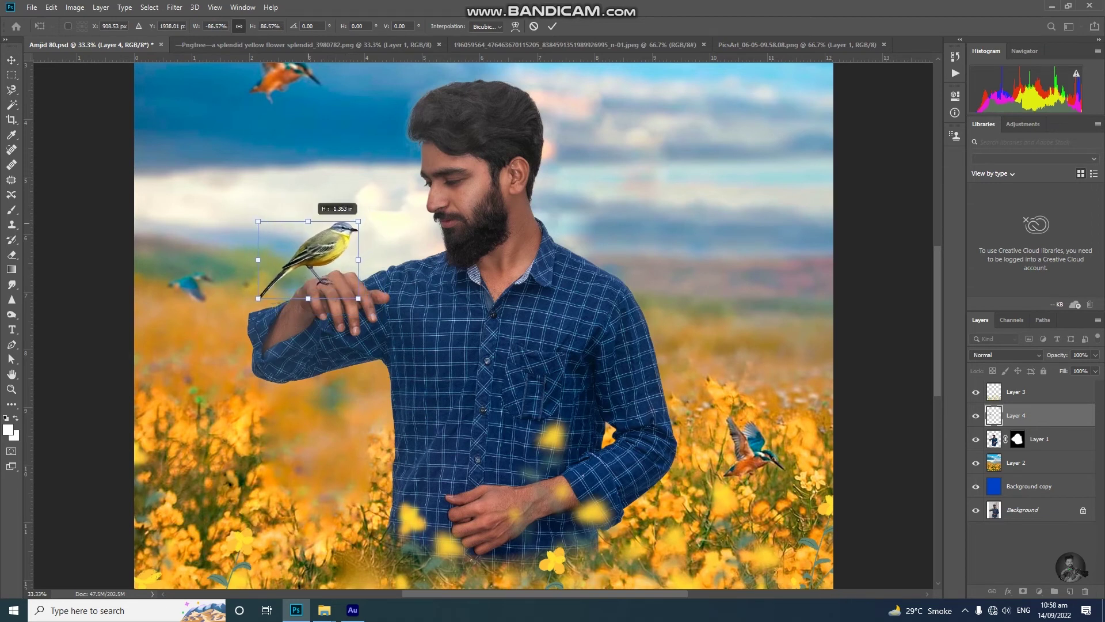
{"action": "key", "text": "Return"}
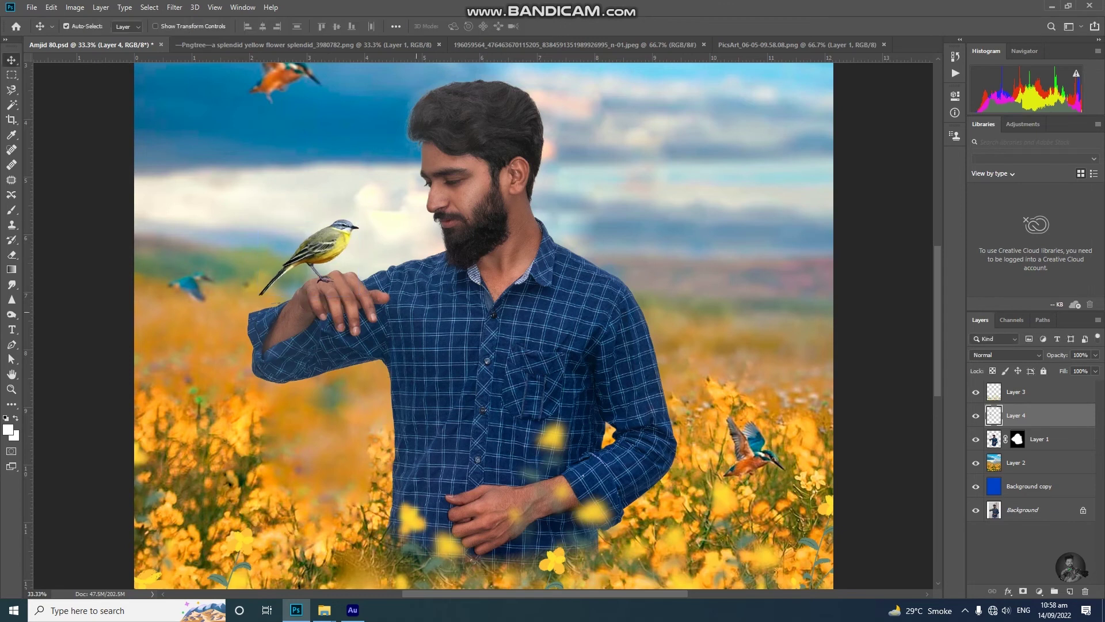
Nudge the wagtail on the hand and give it a drop shadow with a Linear contour
{"action": "key", "text": "ctrl+minus"}
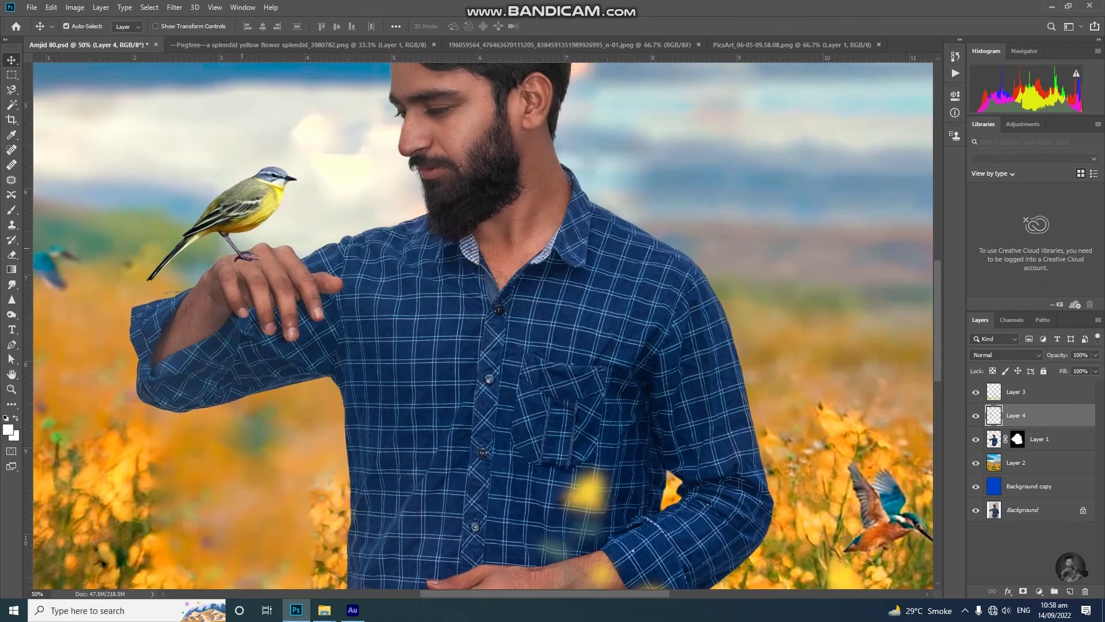
{"action": "key", "text": "ctrl+plus"}
{"action": "key", "text": "ctrl+plus"}
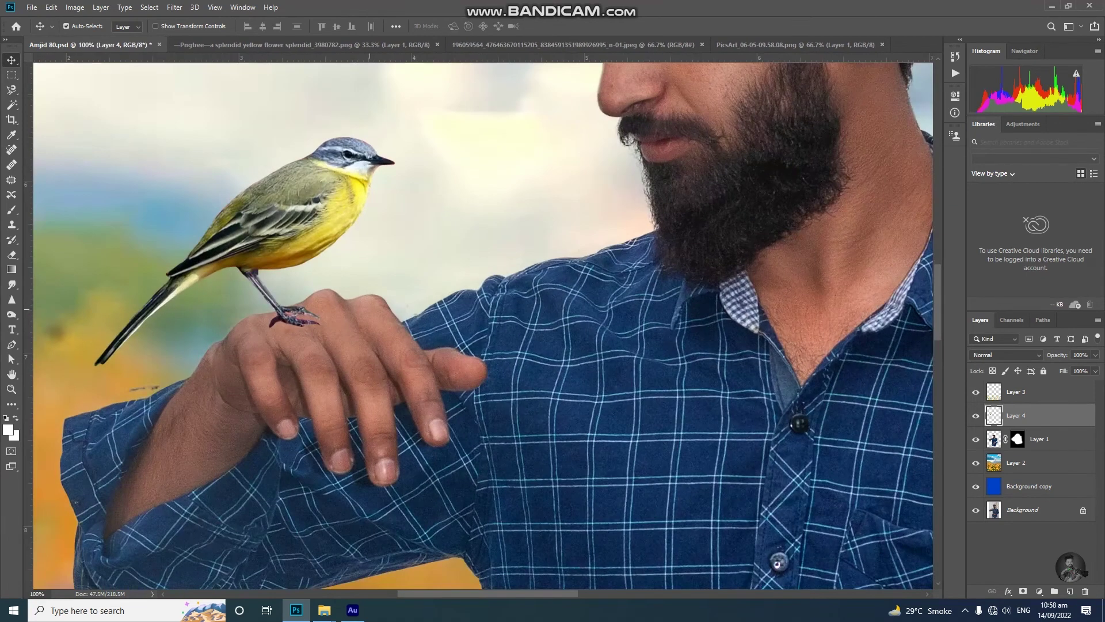
{"action": "left_click_drag", "start_coordinate": [445, 188], "coordinate": [448, 194]}
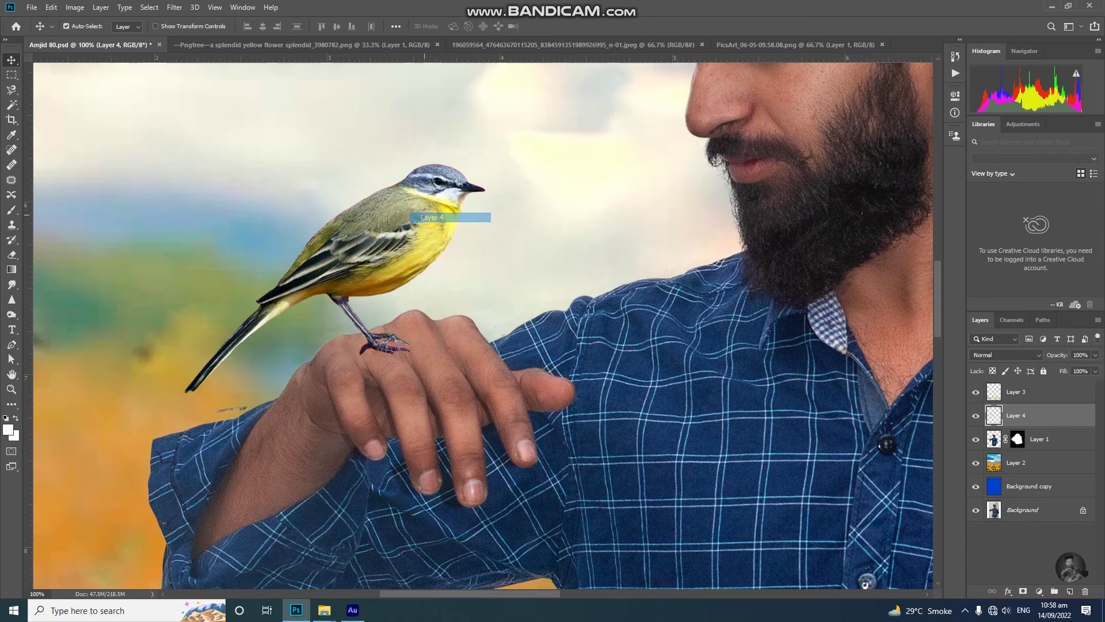
{"action": "left_click", "coordinate": [1008, 591]}
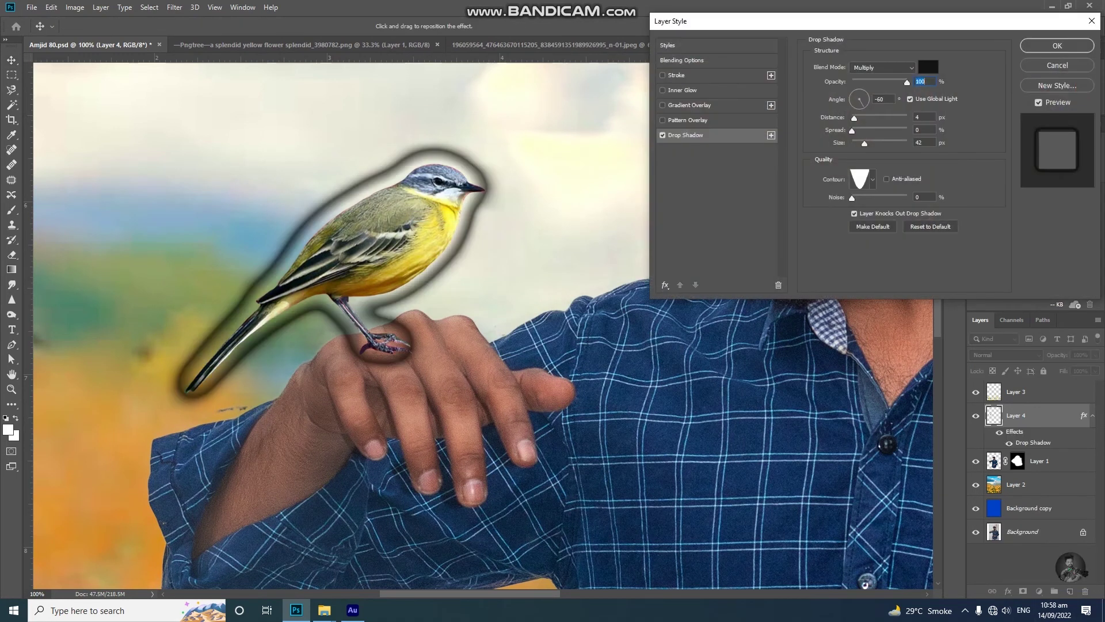
{"action": "left_click", "coordinate": [873, 179]}
{"action": "left_click", "coordinate": [803, 206]}
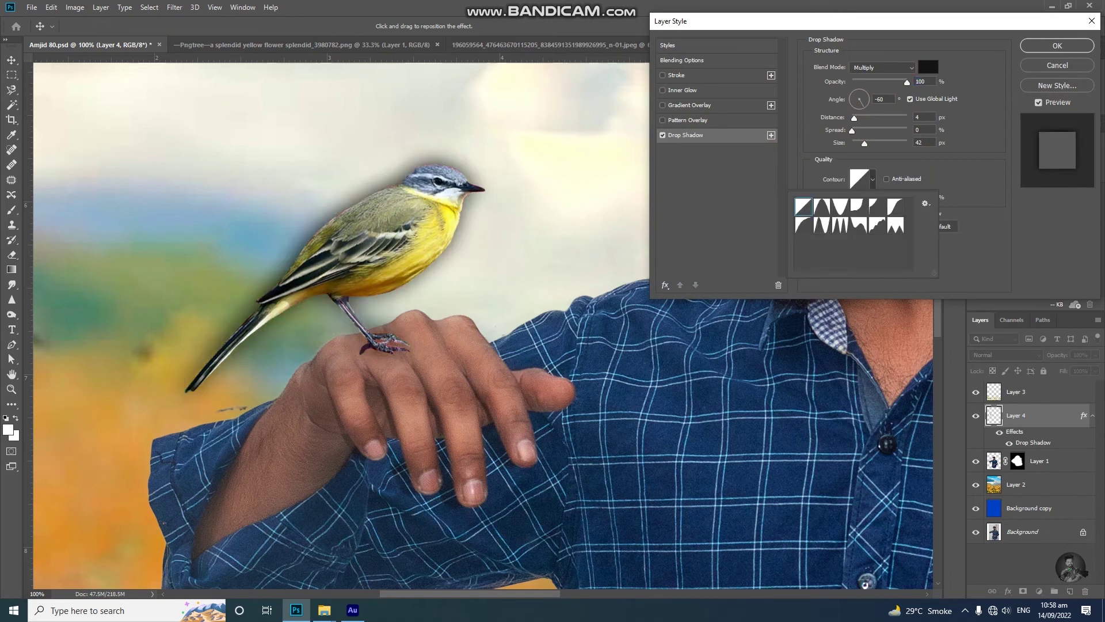
Set the shadow distance to 8 px and size to 9 px, then split it into its own layer
{"action": "left_click_drag", "start_coordinate": [864, 143], "coordinate": [852, 143]}
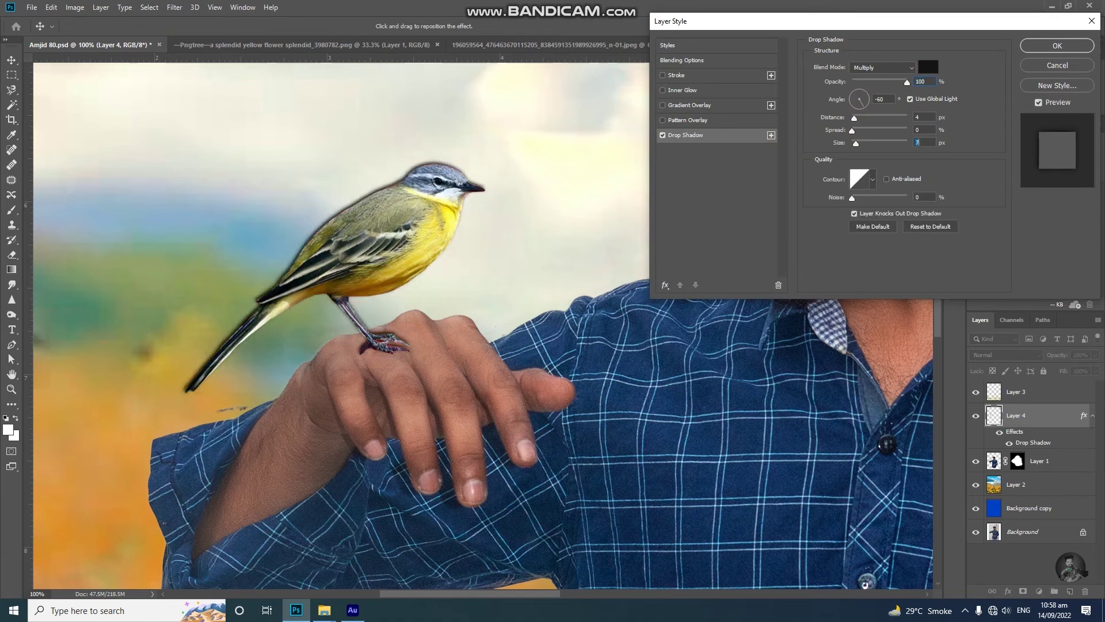
{"action": "key", "text": "Up"}
{"action": "key", "text": "Up"}
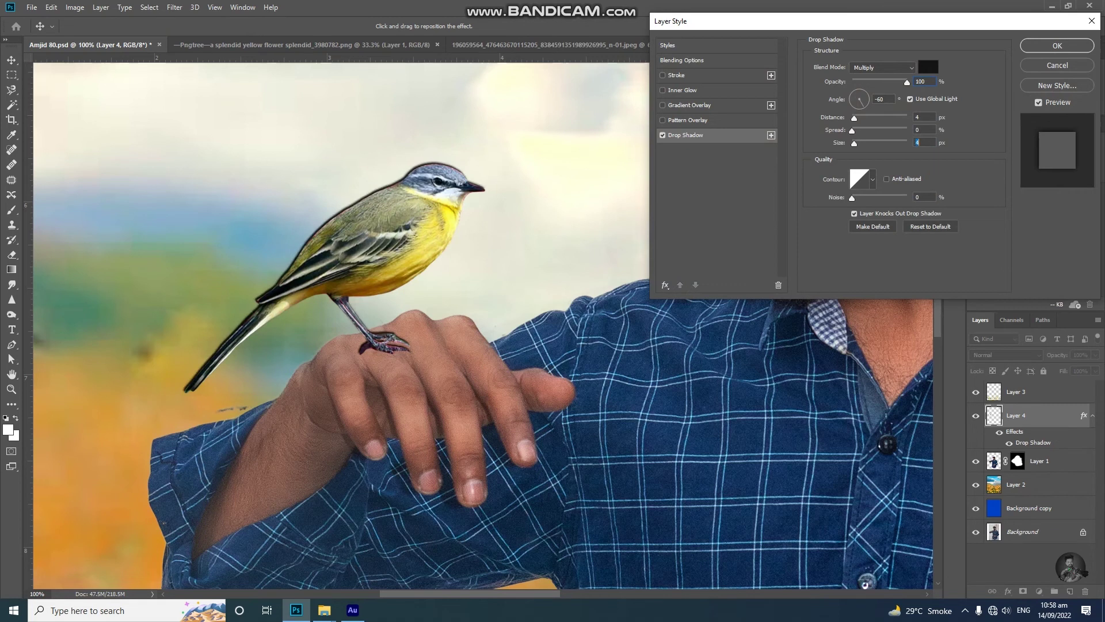
{"action": "key", "text": "shift+Tab"}
{"action": "key", "text": "shift+Tab"}
{"action": "type", "text": "8"}
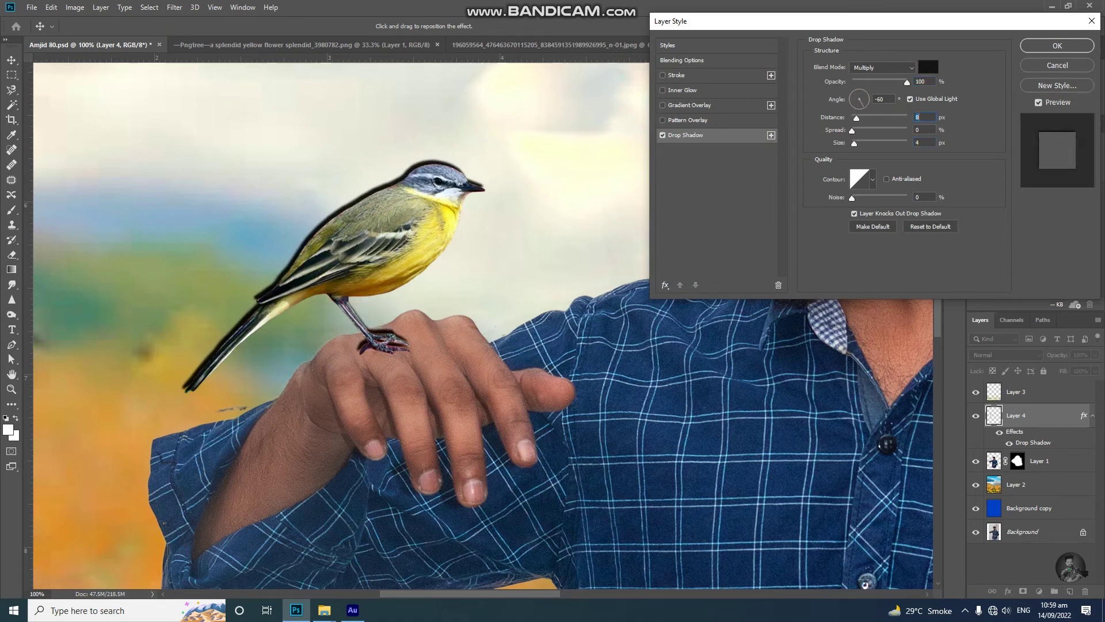
{"action": "key", "text": "Tab"}
{"action": "key", "text": "Tab"}
{"action": "key", "text": "Up"}
{"action": "key", "text": "Up"}
{"action": "key", "text": "Up"}
{"action": "key", "text": "Up"}
{"action": "key", "text": "Up"}
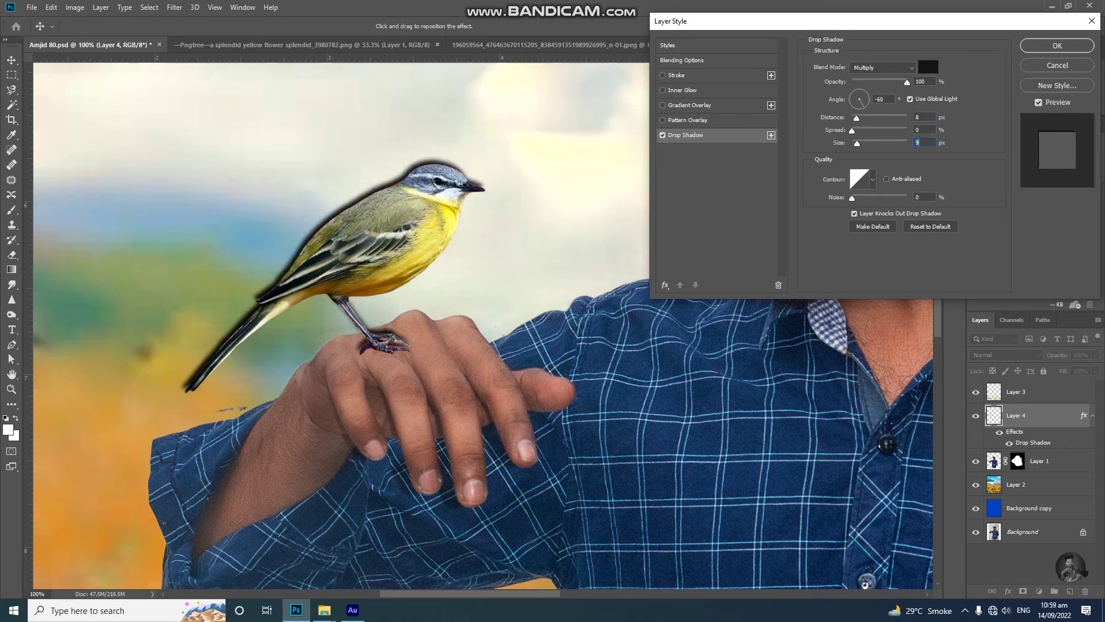
{"action": "key", "text": "Return"}
{"action": "right_click", "coordinate": [1084, 414]}
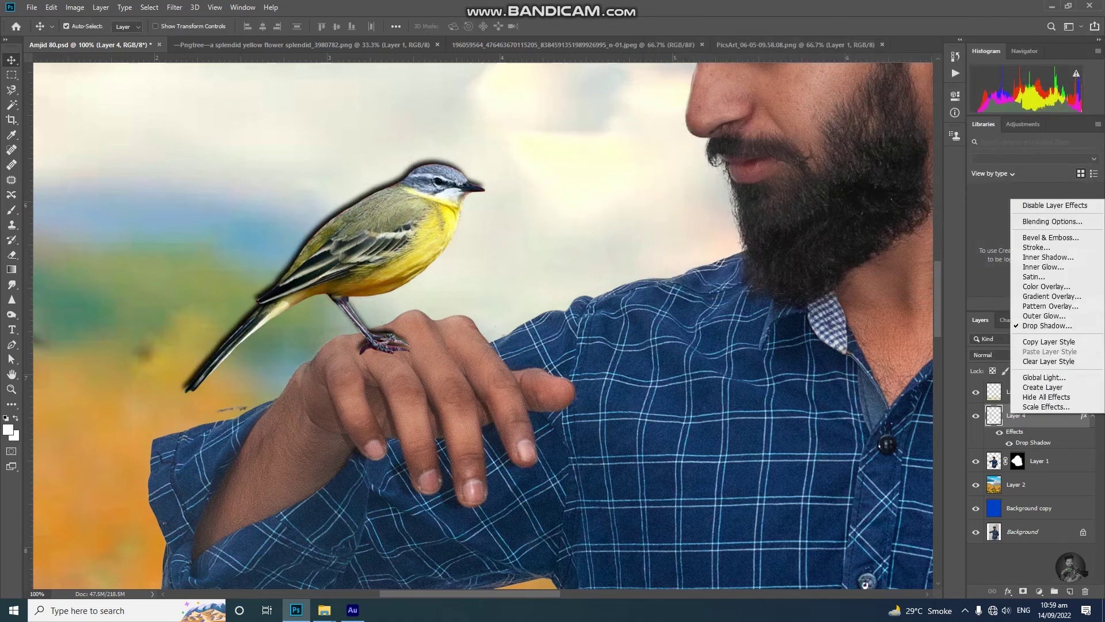
{"action": "left_click", "coordinate": [1036, 388]}
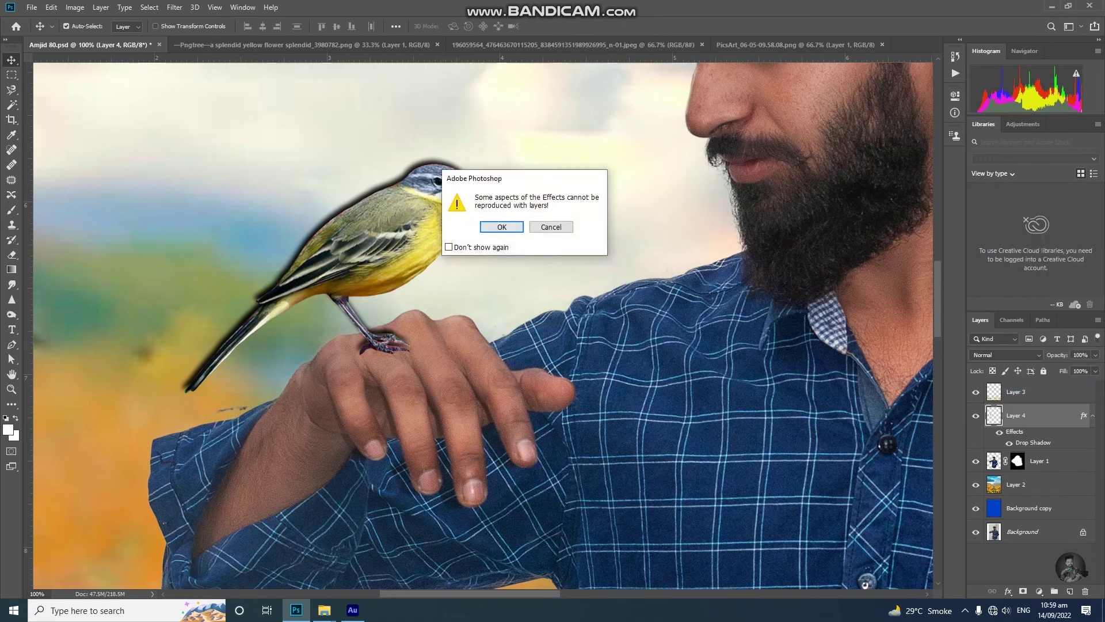
Separate the wagtail's drop shadow onto its own layer and nudge it down and right
{"action": "key", "text": "Return"}
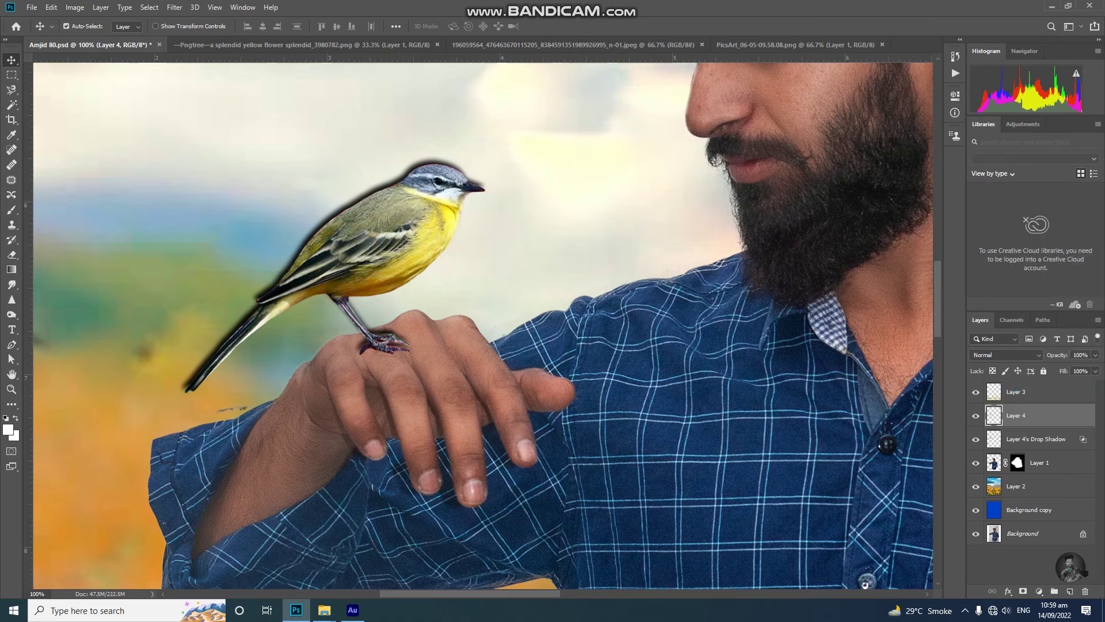
{"action": "key", "text": "alt+bracketleft"}
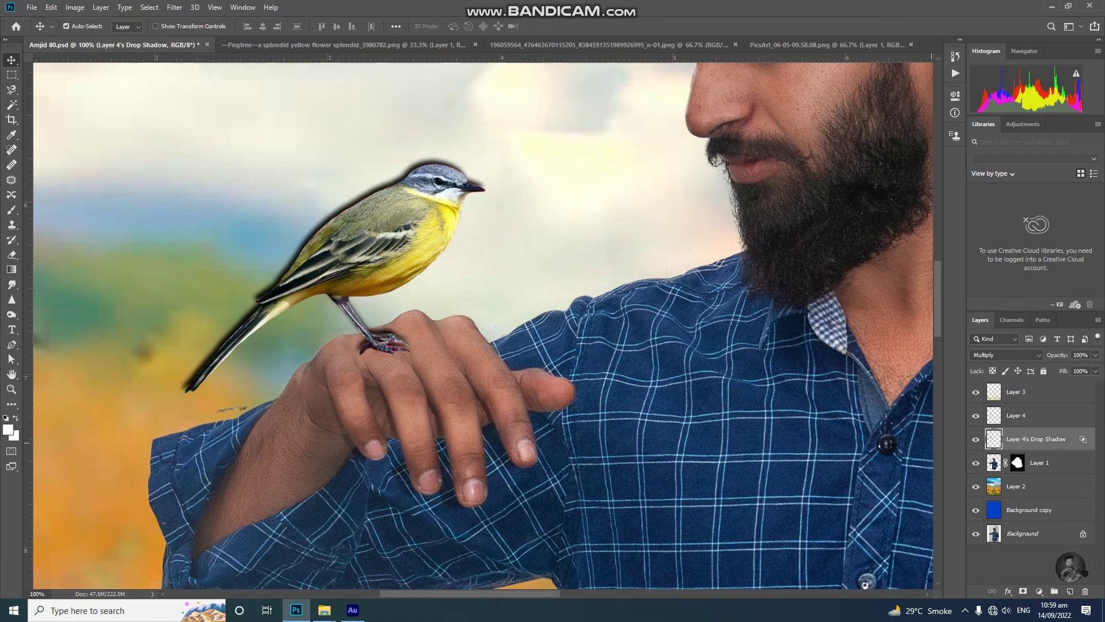
{"action": "key", "text": "Down"}
{"action": "key", "text": "Down"}
{"action": "key", "text": "Down"}
{"action": "key", "text": "Down"}
{"action": "key", "text": "Down"}
{"action": "key", "text": "Down"}
{"action": "key", "text": "Down"}
{"action": "key", "text": "Down"}
{"action": "key", "text": "Down"}
{"action": "key", "text": "Down"}
{"action": "key", "text": "Down"}
{"action": "key", "text": "Down"}
{"action": "key", "text": "Right"}
{"action": "key", "text": "Right"}
{"action": "key", "text": "Right"}
{"action": "key", "text": "Right"}
{"action": "key", "text": "Right"}
{"action": "key", "text": "Right"}
{"action": "key", "text": "Down"}
{"action": "key", "text": "Down"}
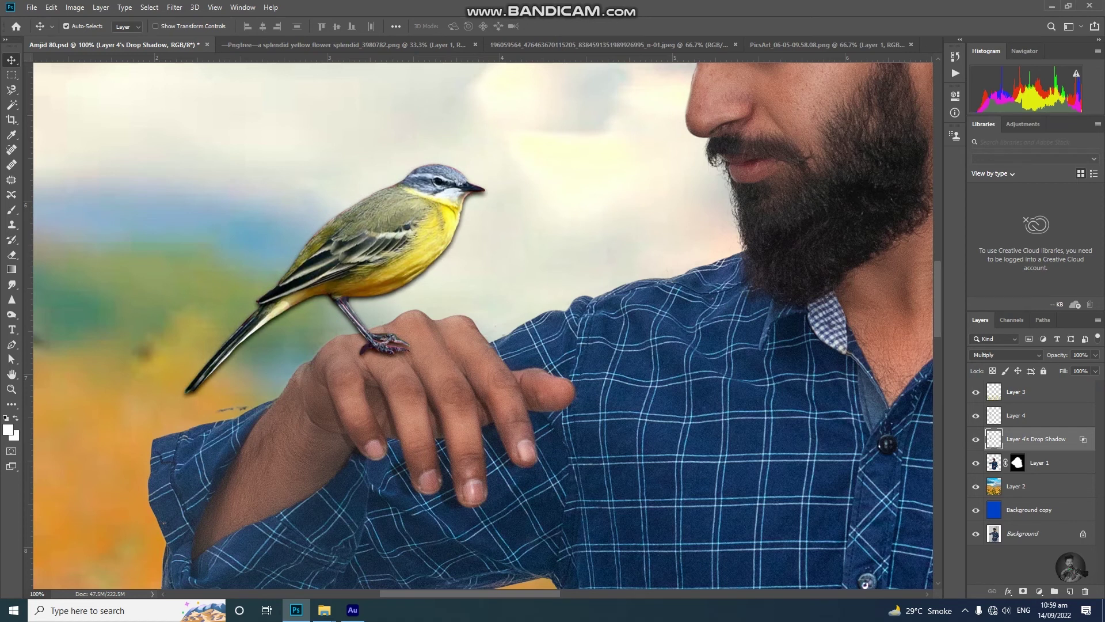
Warp the shadow layer's bottom corners slightly outward
{"action": "key", "text": "ctrl+t"}
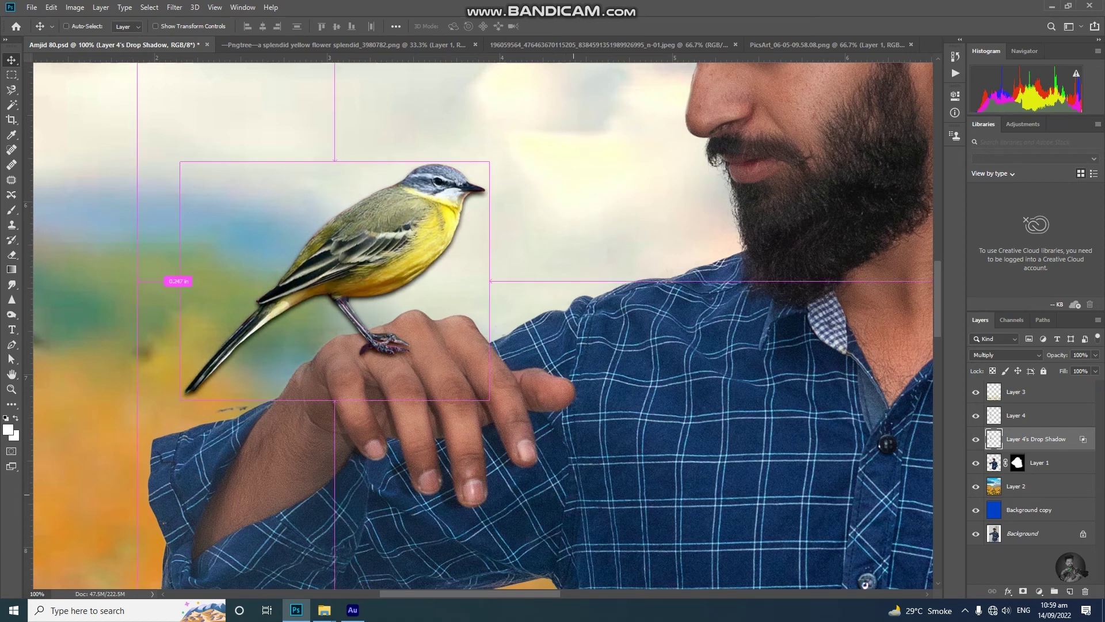
{"action": "left_click", "coordinate": [515, 26]}
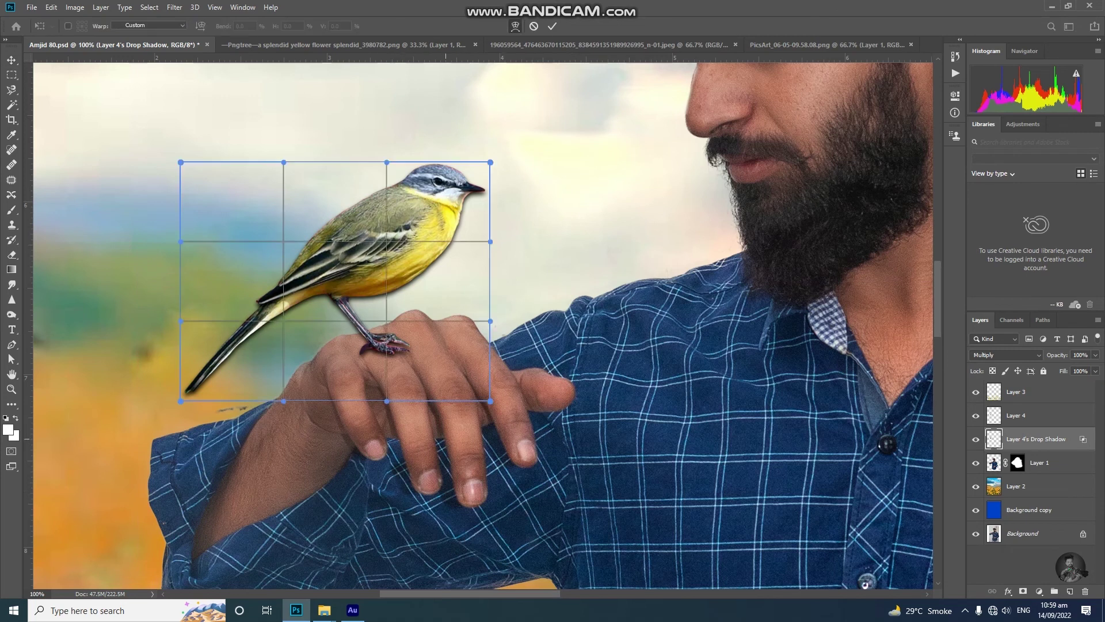
{"action": "left_click_drag", "start_coordinate": [490, 401], "coordinate": [503, 405]}
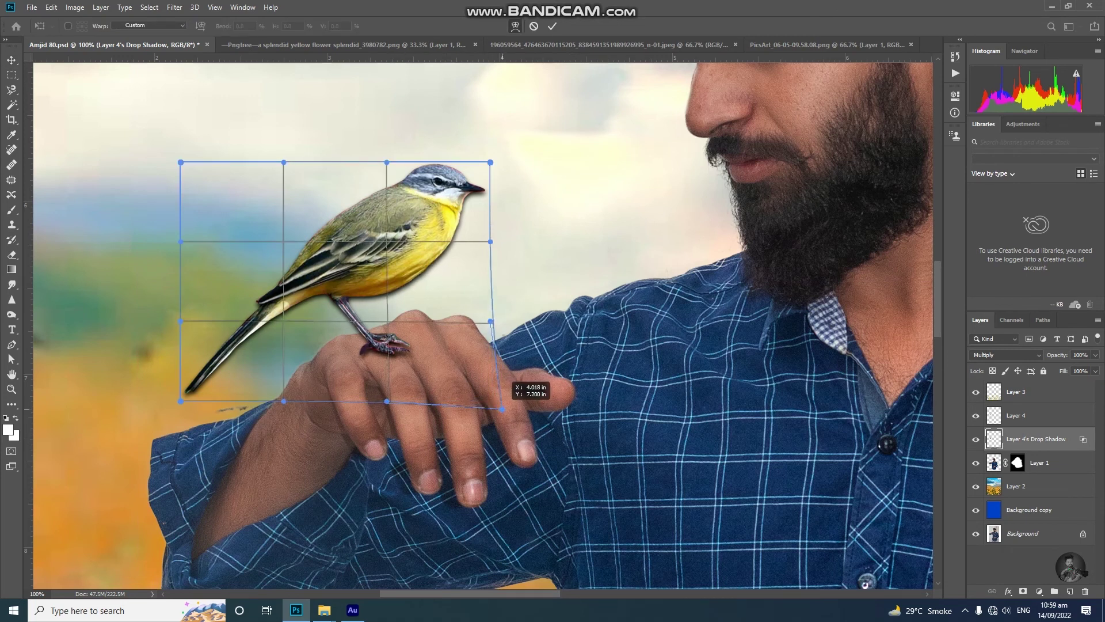
{"action": "left_click_drag", "start_coordinate": [181, 401], "coordinate": [187, 405]}
{"action": "left_click", "coordinate": [552, 26]}
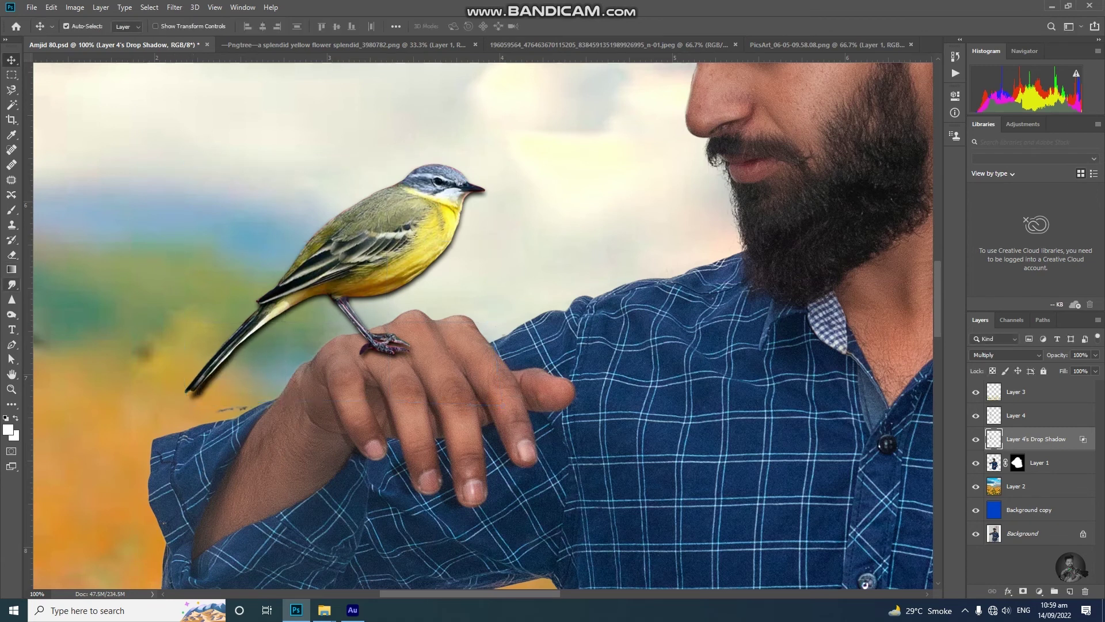
Erase stray shadow below the tail, along the chest and under the belly
{"action": "key", "text": "e"}
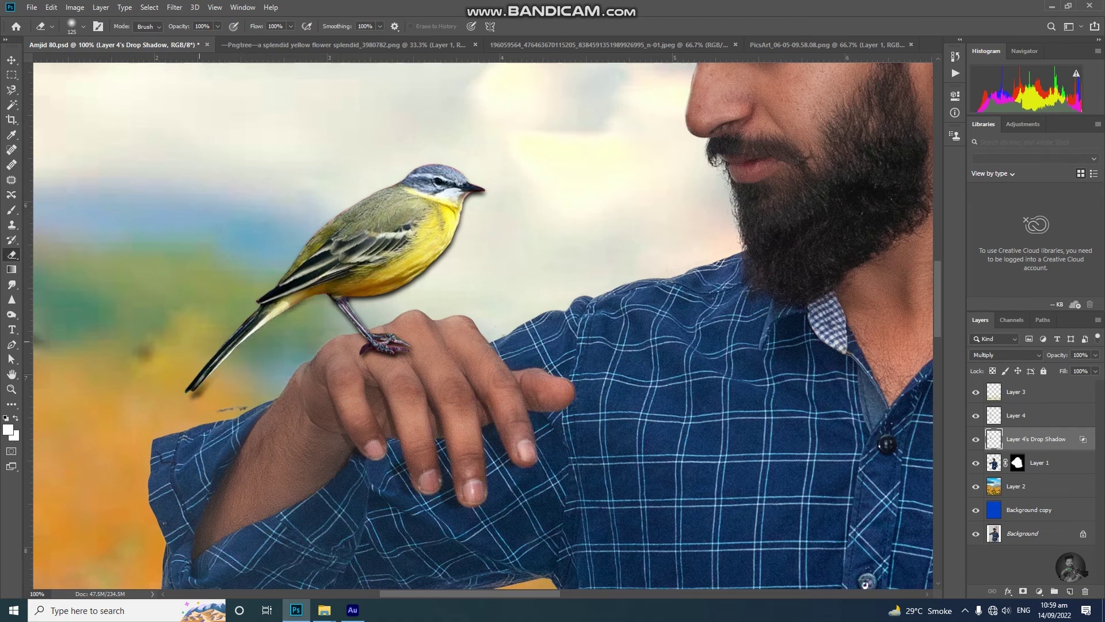
{"action": "left_click", "coordinate": [197, 392]}
{"action": "mouse_move", "coordinate": [478, 194]}
{"action": "left_mouse_down"}
{"action": "mouse_move", "coordinate": [380, 294]}
{"action": "mouse_move", "coordinate": [434, 259]}
{"action": "left_mouse_up"}
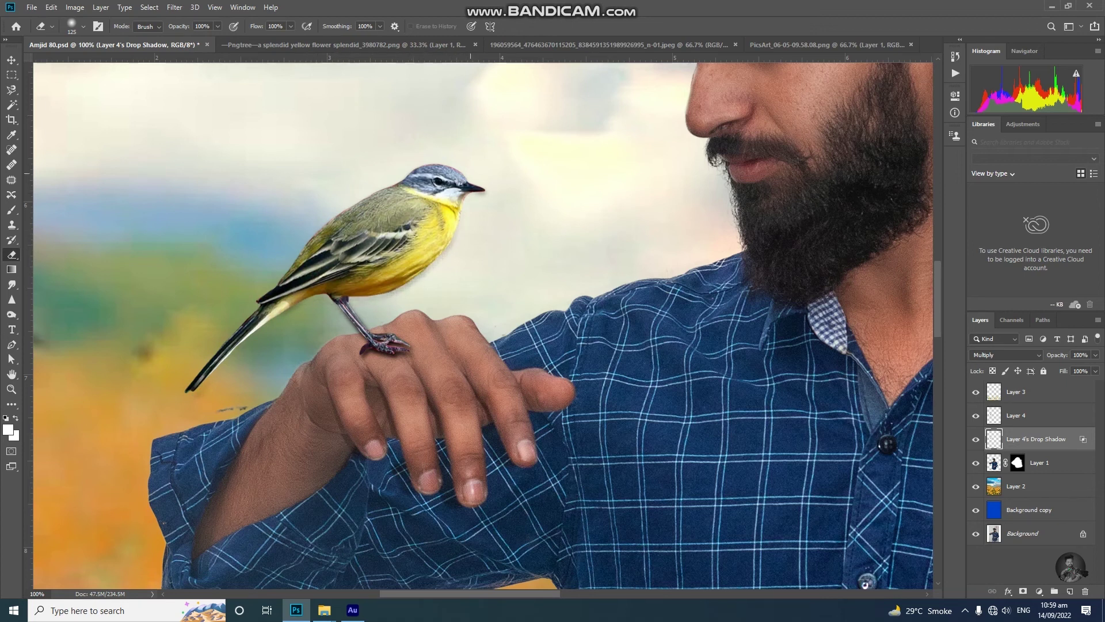
{"action": "mouse_move", "coordinate": [299, 305]}
{"action": "left_mouse_down"}
{"action": "mouse_move", "coordinate": [287, 311]}
{"action": "mouse_move", "coordinate": [356, 331]}
{"action": "left_mouse_up"}
{"action": "left_click", "coordinate": [408, 283]}
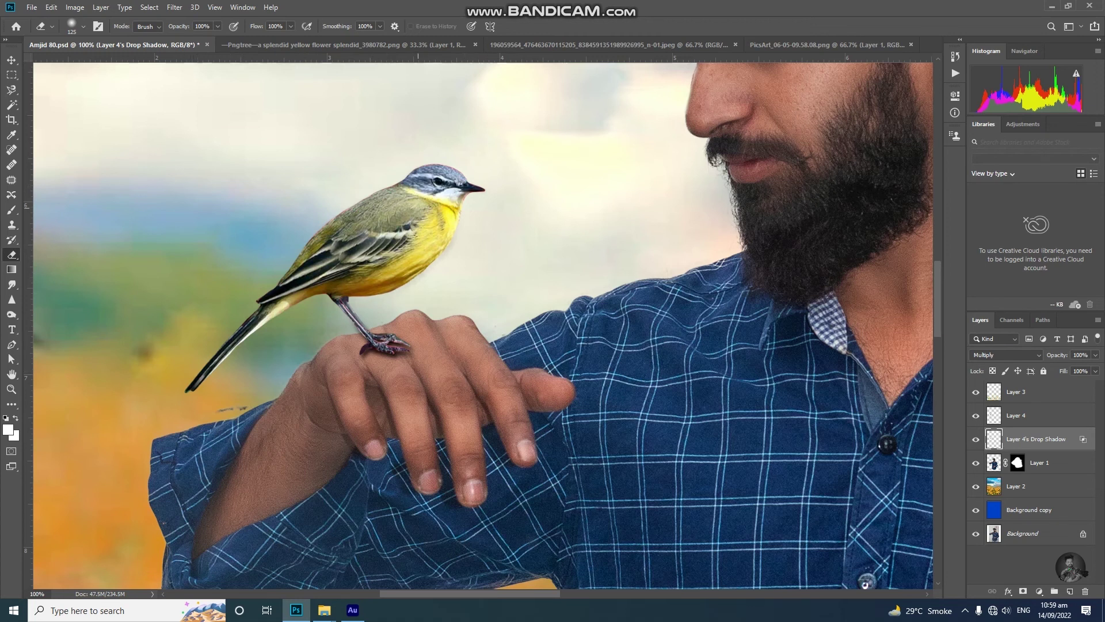
Select Layer 1 and zoom in on the man's face and brow
{"action": "key", "text": "ctrl+minus"}
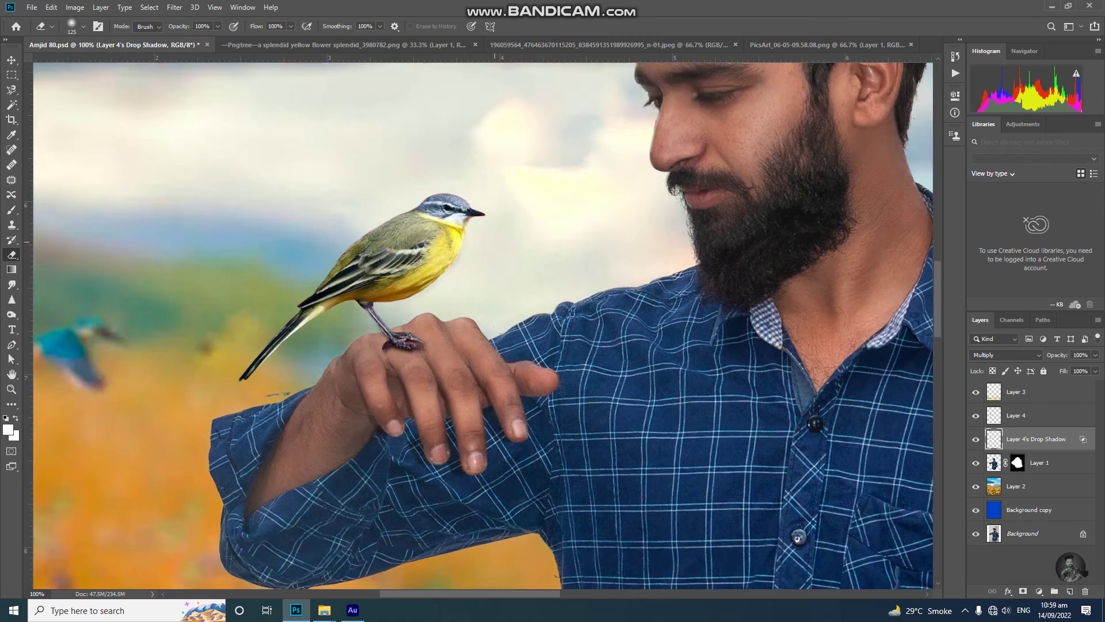
{"action": "key", "text": "ctrl+minus"}
{"action": "key", "text": "ctrl+minus"}
{"action": "key", "text": "ctrl+minus"}
{"action": "key", "text": "ctrl+minus"}
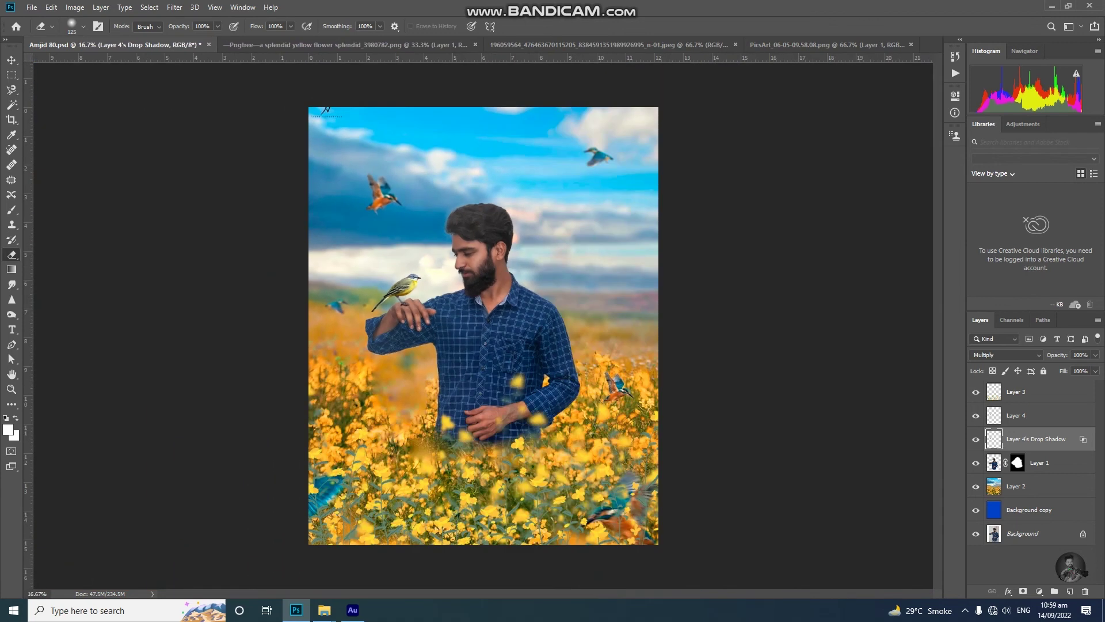
{"action": "key", "text": "alt+bracketleft"}
{"action": "key", "text": "ctrl+plus"}
{"action": "key", "text": "ctrl+plus"}
{"action": "key", "text": "ctrl+plus"}
{"action": "key", "text": "ctrl+plus"}
{"action": "scroll", "coordinate": [483, 325], "scroll_direction": "up", "scroll_amount": 5}
{"action": "scroll", "coordinate": [484, 325], "scroll_direction": "up", "scroll_amount": 1}
{"action": "key", "text": "ctrl+plus"}
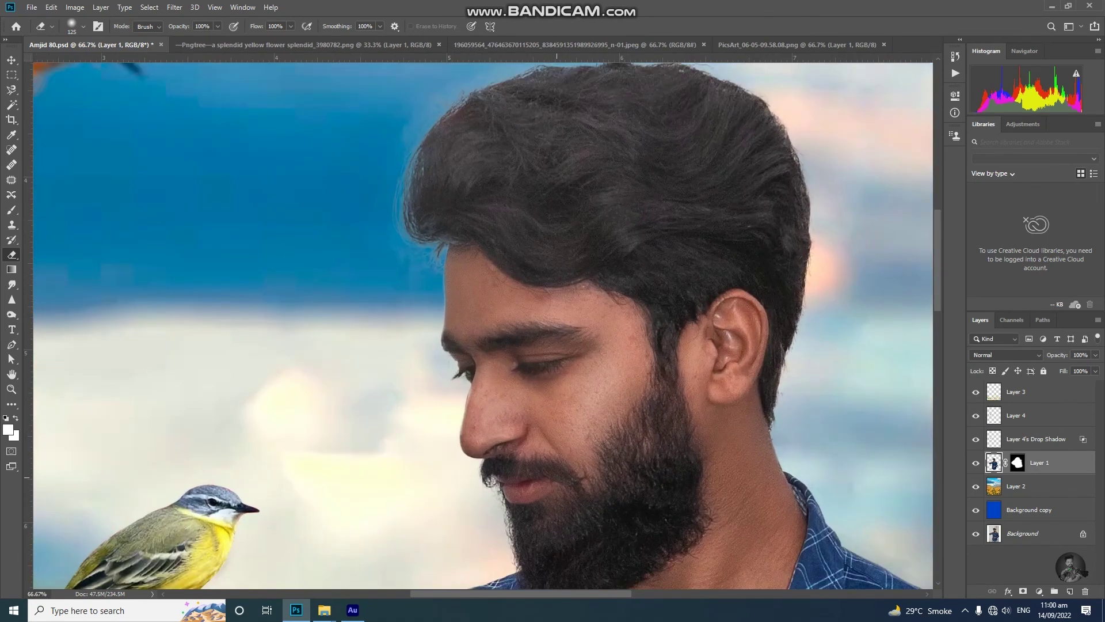
{"action": "key", "text": "ctrl+plus"}
Start a pen path at the brow, undo it, and switch the Pen tool to Path mode
{"action": "left_click", "coordinate": [12, 344]}
{"action": "left_click", "coordinate": [400, 335]}
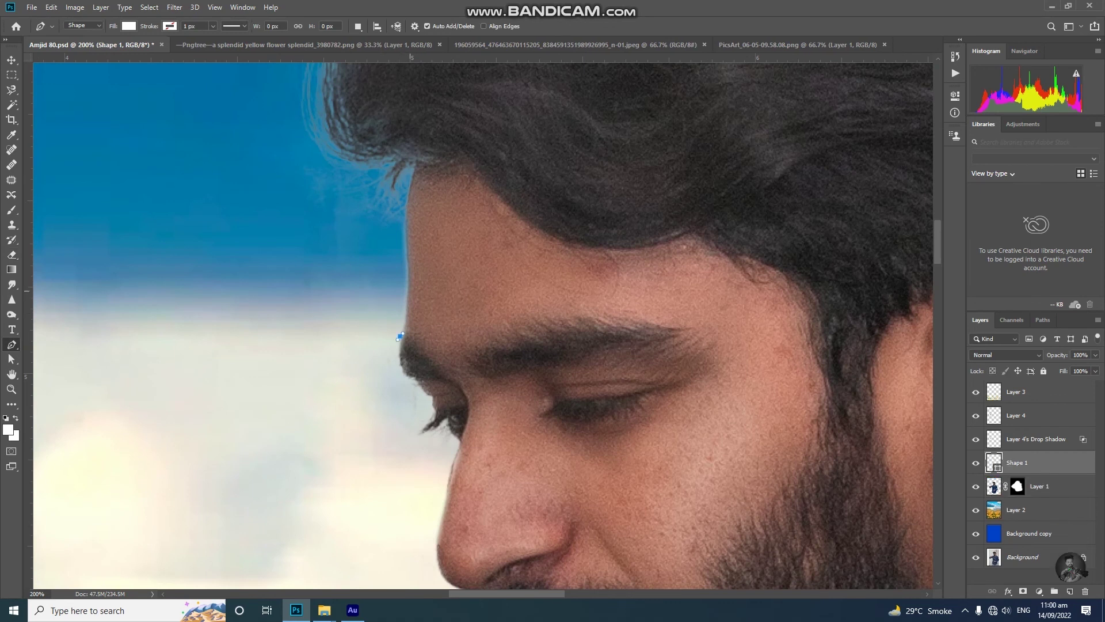
{"action": "left_click_drag", "start_coordinate": [406, 265], "coordinate": [404, 231]}
{"action": "left_click", "coordinate": [412, 167]}
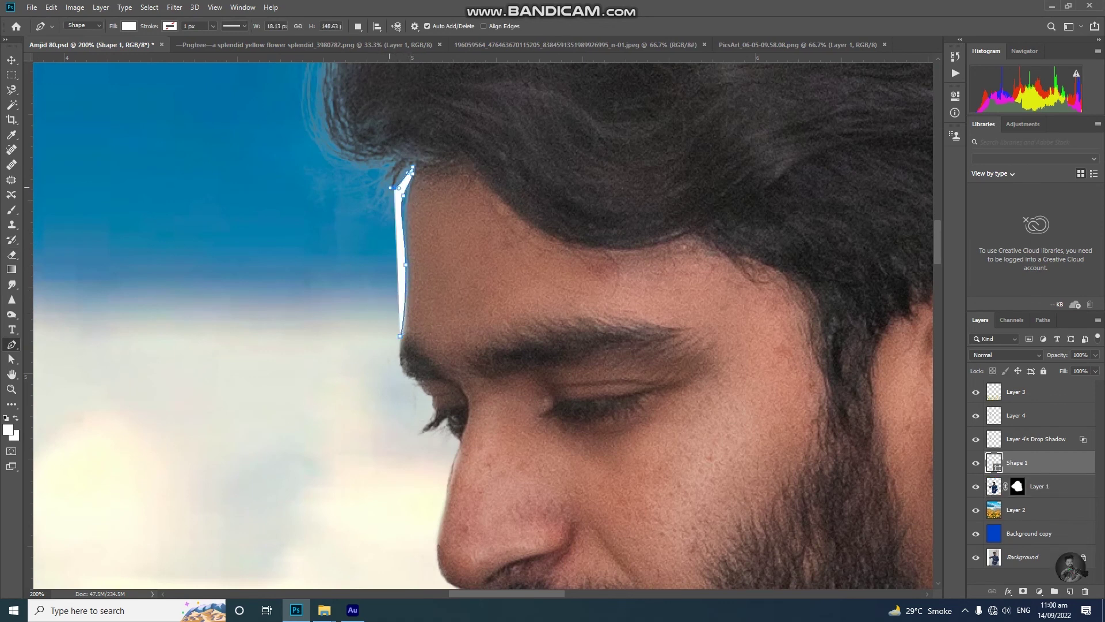
{"action": "key", "text": "ctrl+z"}
{"action": "key", "text": "ctrl+z"}
{"action": "key", "text": "ctrl+z"}
{"action": "key", "text": "ctrl+z"}
{"action": "key", "text": "ctrl+z"}
{"action": "key", "text": "ctrl+z"}
{"action": "left_click", "coordinate": [84, 25]}
{"action": "left_click", "coordinate": [74, 38]}
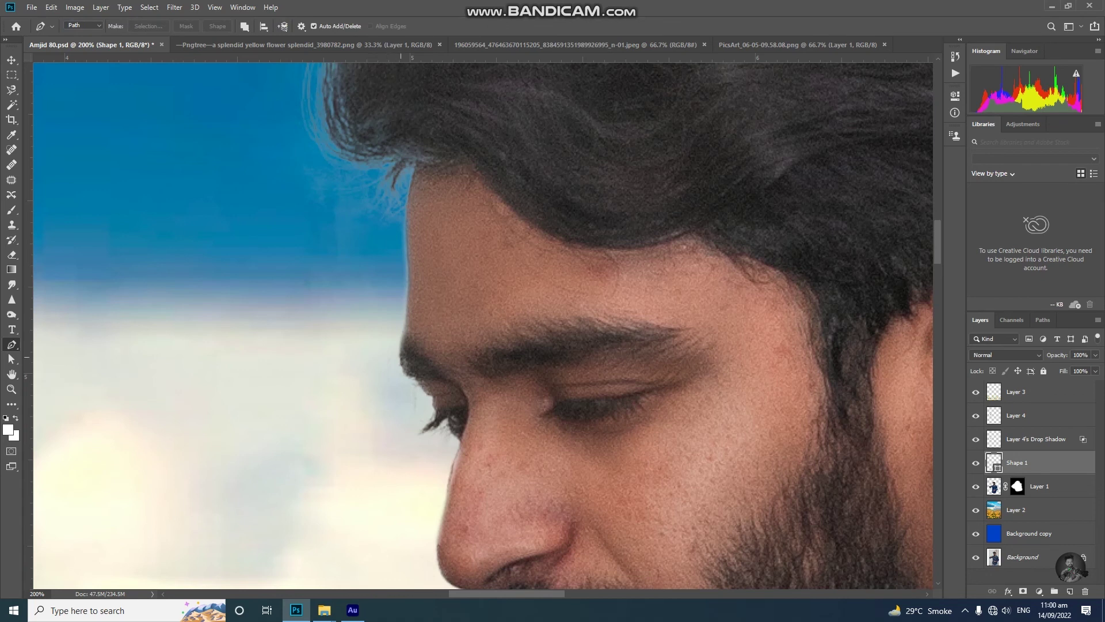
Trace the path up the forehead edge and along the top hairline
{"action": "left_click", "coordinate": [405, 324]}
{"action": "left_click", "coordinate": [406, 307]}
{"action": "left_click", "coordinate": [409, 257]}
{"action": "left_click", "coordinate": [384, 171]}
{"action": "mouse_move", "coordinate": [384, 173]}
{"action": "left_mouse_down"}
{"action": "mouse_move", "coordinate": [441, 286]}
{"action": "mouse_move", "coordinate": [435, 436]}
{"action": "mouse_move", "coordinate": [359, 597]}
{"action": "left_mouse_up"}
{"action": "left_click", "coordinate": [407, 294]}
{"action": "left_click_drag", "start_coordinate": [491, 251], "coordinate": [506, 244]}
{"action": "left_click", "coordinate": [550, 230]}
{"action": "left_click", "coordinate": [586, 222]}
{"action": "mouse_move", "coordinate": [644, 221]}
{"action": "left_mouse_down"}
{"action": "mouse_move", "coordinate": [657, 219]}
{"action": "mouse_move", "coordinate": [430, 266]}
{"action": "left_mouse_up"}
{"action": "left_click_drag", "start_coordinate": [510, 252], "coordinate": [536, 251]}
Continue the path down the hair's right side and close it back below the forehead
{"action": "left_click", "coordinate": [565, 255]}
{"action": "left_click", "coordinate": [641, 264]}
{"action": "left_click", "coordinate": [679, 277]}
{"action": "left_click", "coordinate": [711, 287]}
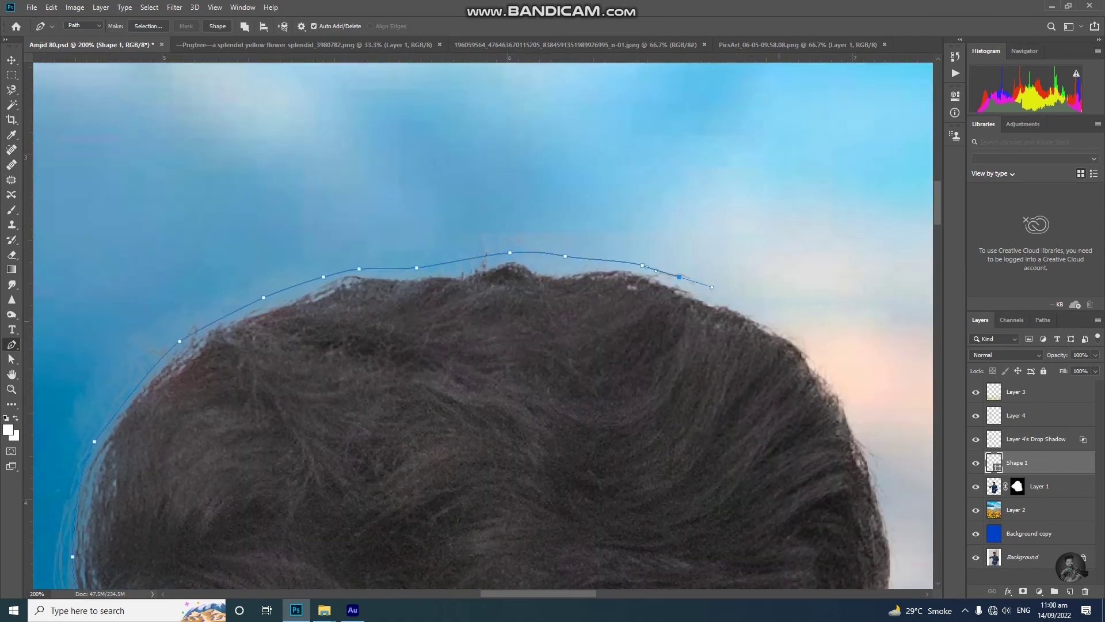
{"action": "left_click_drag", "start_coordinate": [711, 287], "coordinate": [537, 221]}
{"action": "left_click", "coordinate": [684, 249]}
{"action": "left_click_drag", "start_coordinate": [684, 249], "coordinate": [710, 424]}
{"action": "mouse_move", "coordinate": [640, 170]}
{"action": "left_mouse_down"}
{"action": "mouse_move", "coordinate": [694, 188]}
{"action": "mouse_move", "coordinate": [878, 205]}
{"action": "left_mouse_up"}
{"action": "left_click_drag", "start_coordinate": [403, 403], "coordinate": [811, 320]}
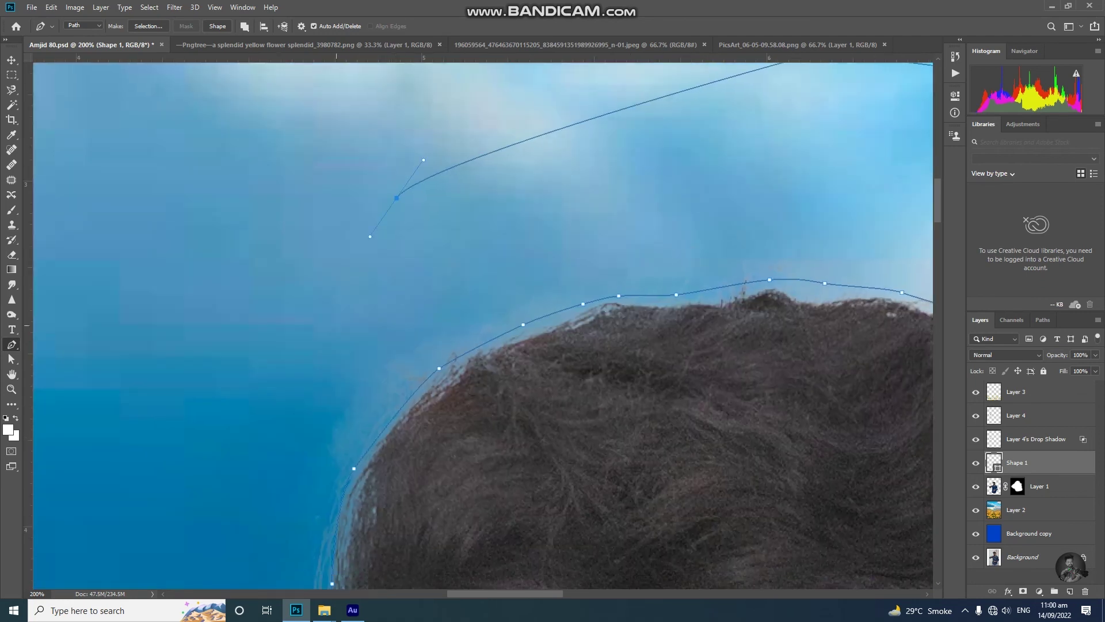
{"action": "left_click_drag", "start_coordinate": [273, 517], "coordinate": [349, 153]}
{"action": "mouse_move", "coordinate": [414, 495]}
{"action": "left_mouse_down"}
{"action": "mouse_move", "coordinate": [361, 324]}
{"action": "mouse_move", "coordinate": [390, 355]}
{"action": "left_mouse_up"}
{"action": "left_click_drag", "start_coordinate": [409, 366], "coordinate": [426, 368]}
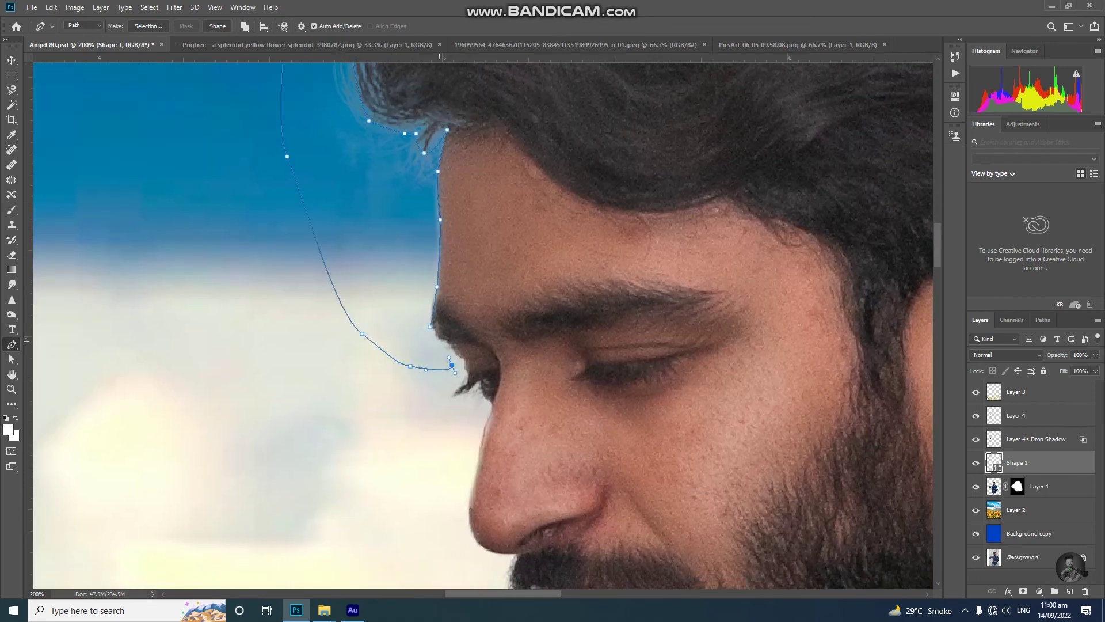
Convert the hair path into a 0.5 px feathered selection, then switch to Layer 1
{"action": "right_click", "coordinate": [402, 254]}
{"action": "left_click", "coordinate": [438, 302]}
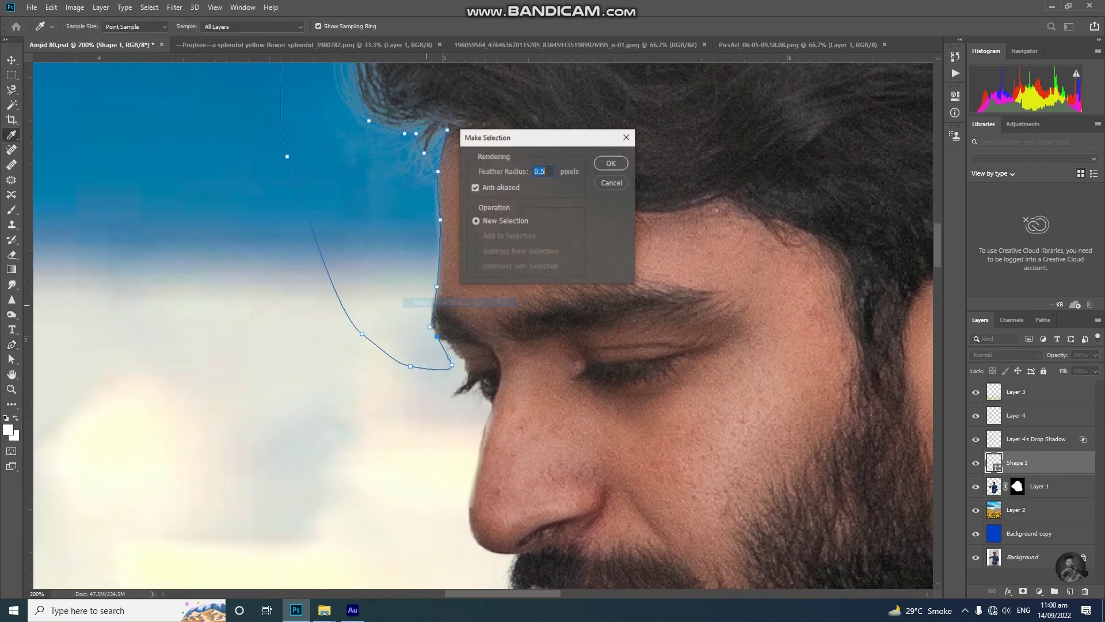
{"action": "left_click", "coordinate": [612, 163]}
{"action": "key", "text": "ctrl+minus"}
{"action": "key", "text": "ctrl+minus"}
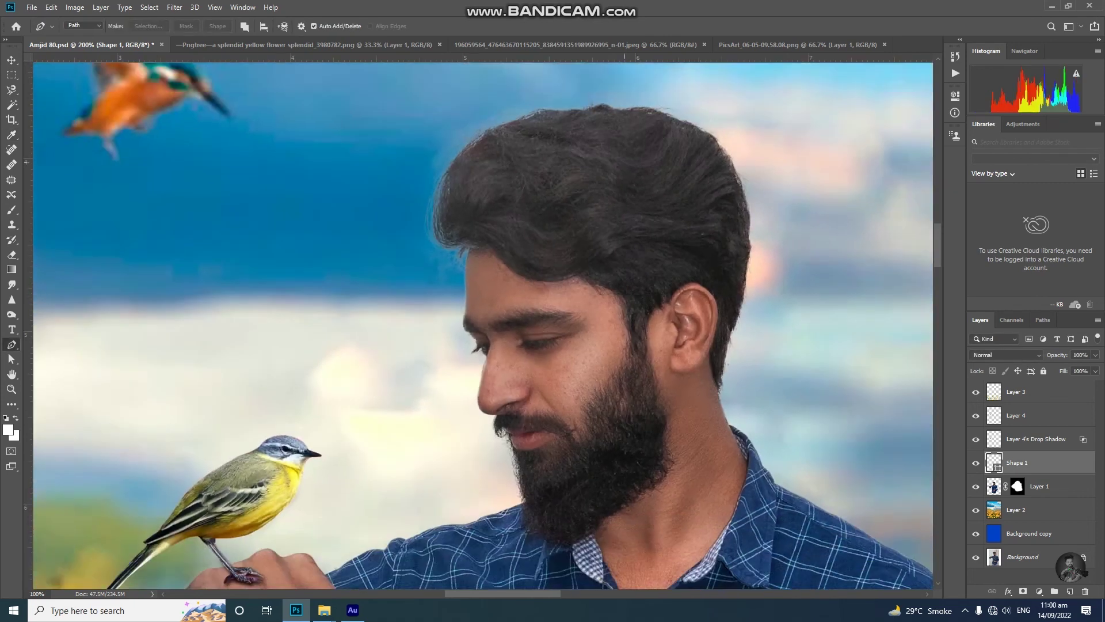
{"action": "key", "text": "ctrl+minus"}
{"action": "key", "text": "Delete"}
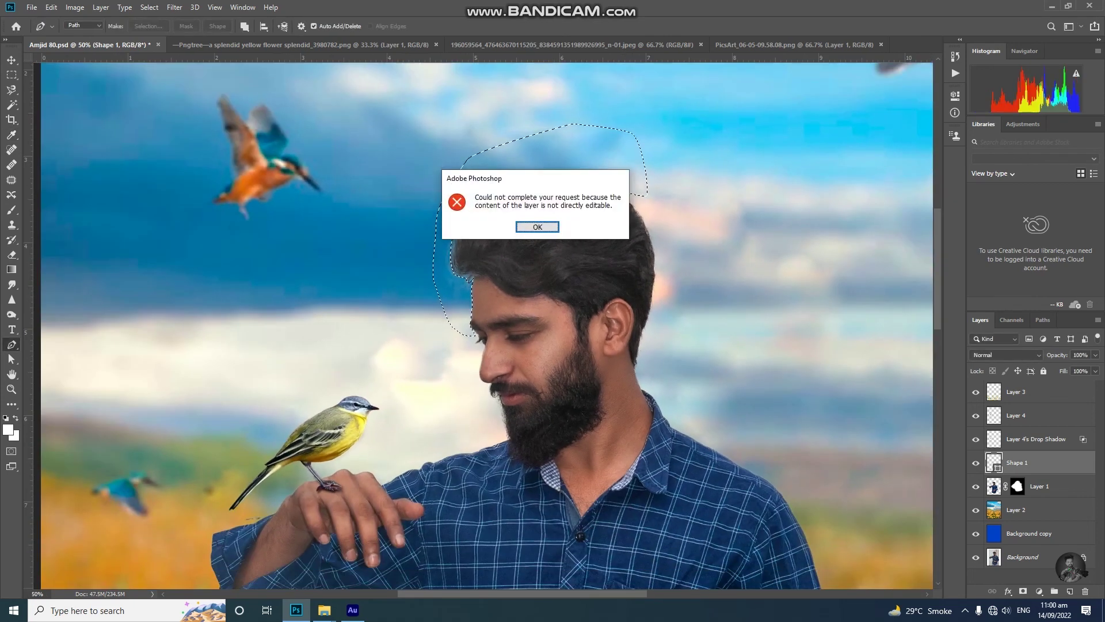
{"action": "left_click", "coordinate": [533, 227]}
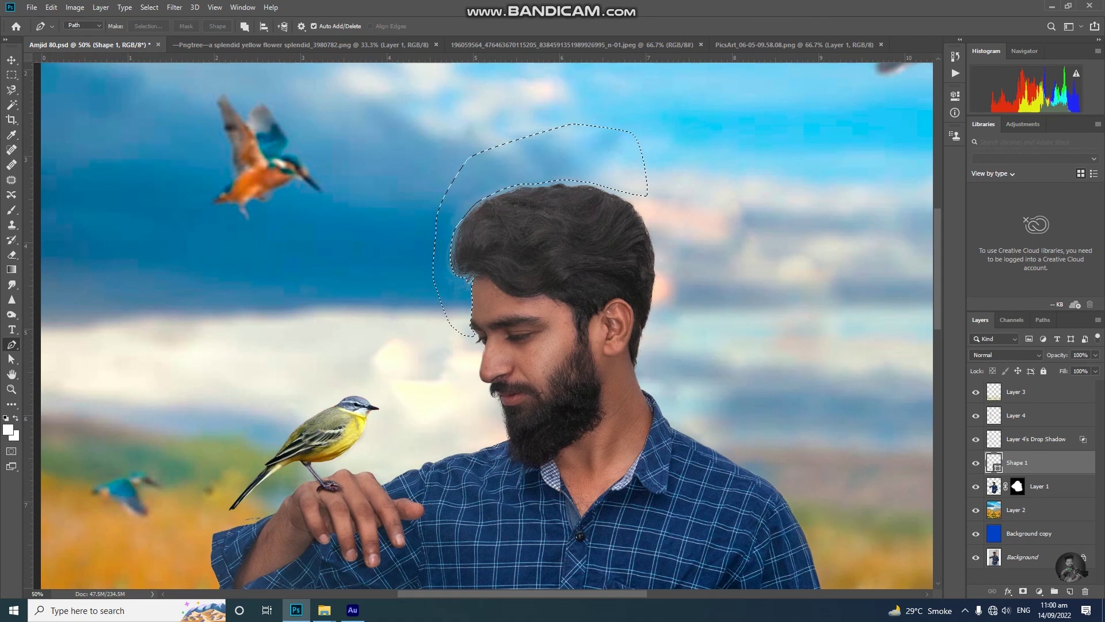
{"action": "key", "text": "alt+bracketleft"}
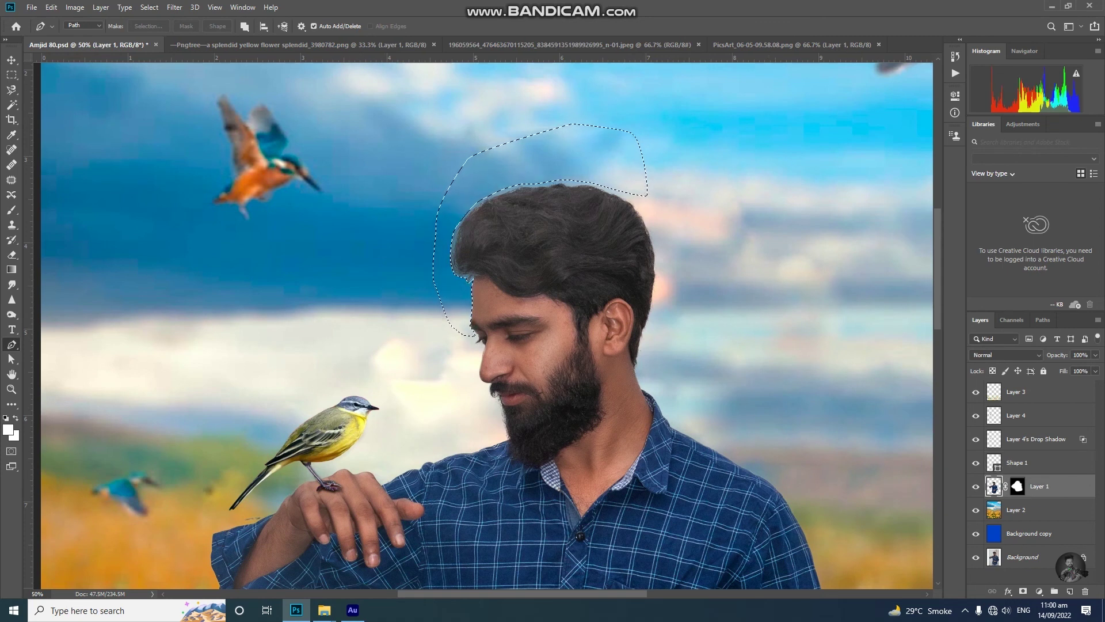
Clear the hair selection, merge all layers from Layer 3 into Background, and duplicate it
{"action": "key", "text": "m"}
{"action": "key", "text": "ctrl+d"}
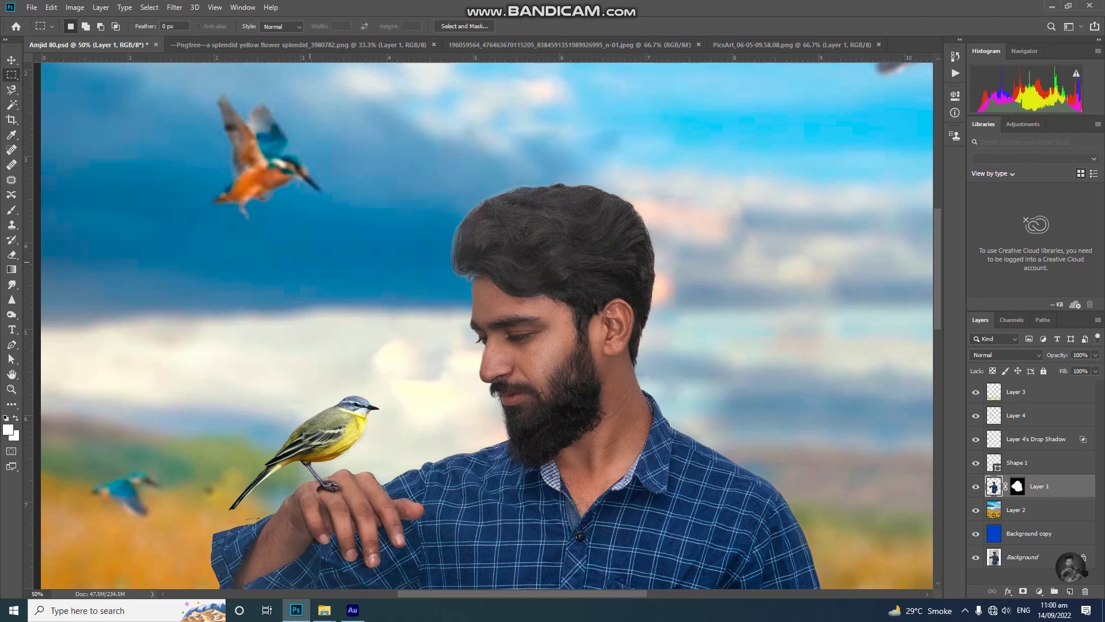
{"action": "key", "text": "ctrl+minus"}
{"action": "key", "text": "ctrl+minus"}
{"action": "key", "text": "ctrl+minus"}
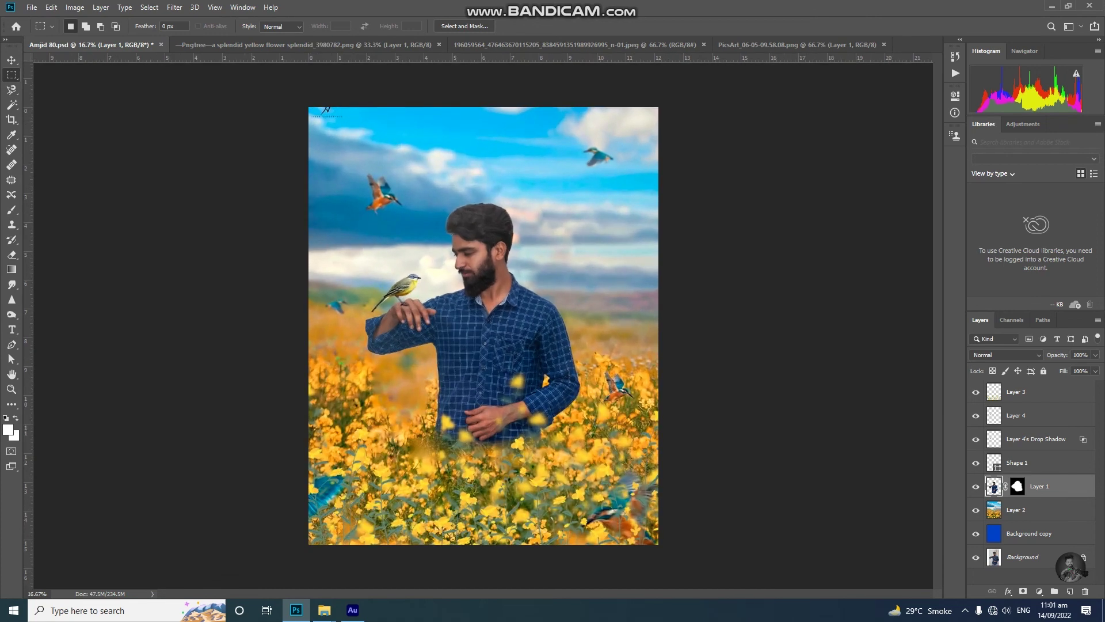
{"action": "key", "text": "alt+period"}
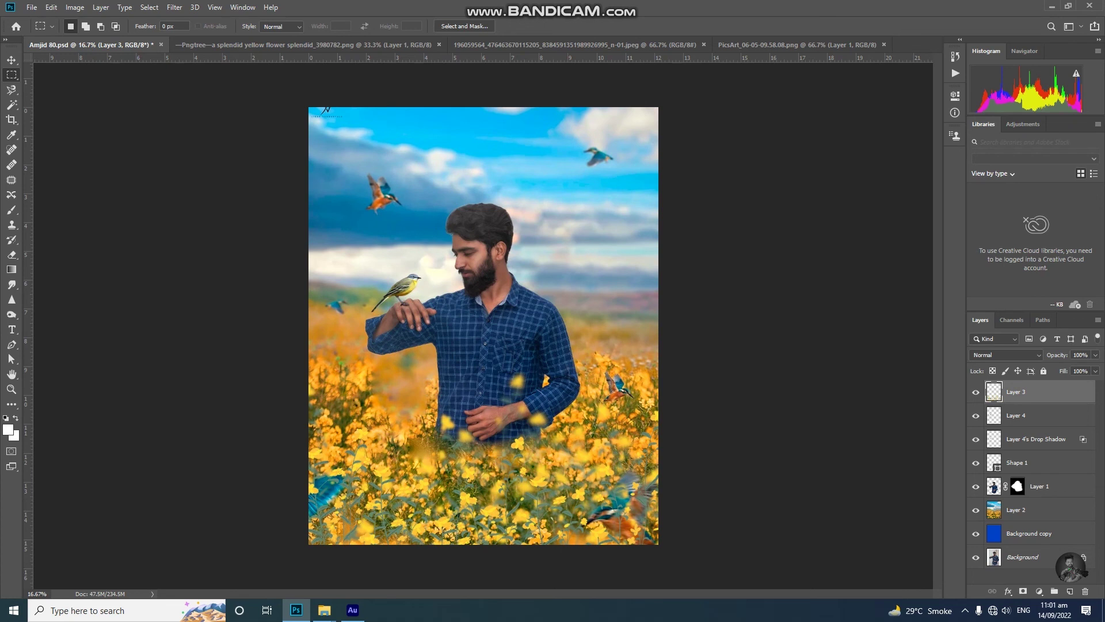
{"action": "key", "text": "ctrl+shift+e"}
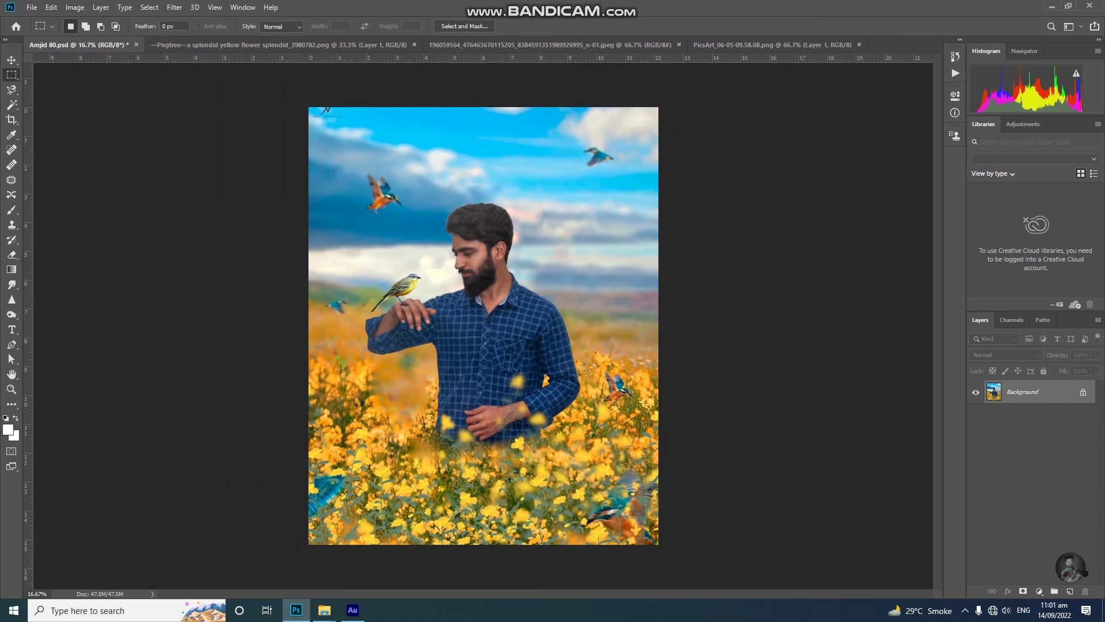
{"action": "key", "text": "ctrl+j"}
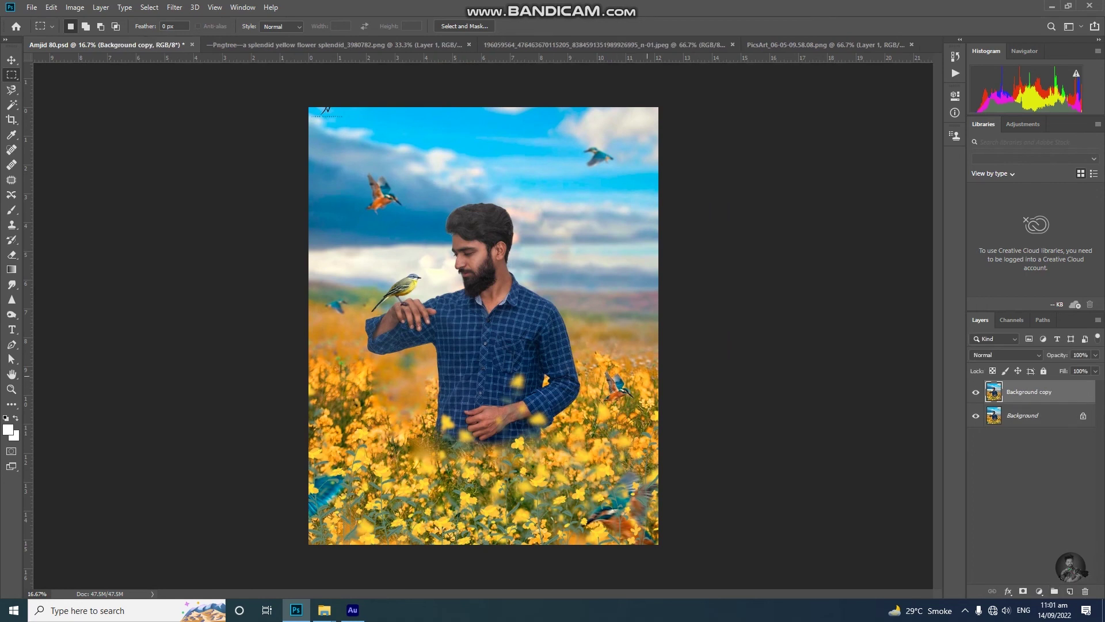
Open Camera Raw on the Background copy and set Shadows +31 and Clarity +10
{"action": "key", "text": "ctrl+shift+a"}
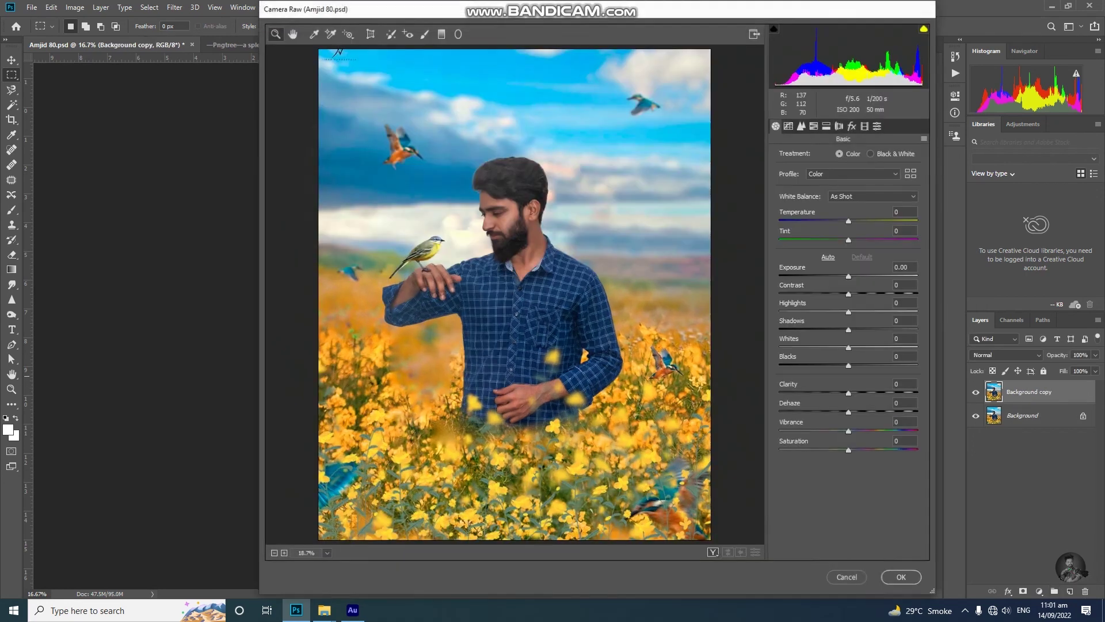
{"action": "type", "text": "31"}
{"action": "key", "text": "Return"}
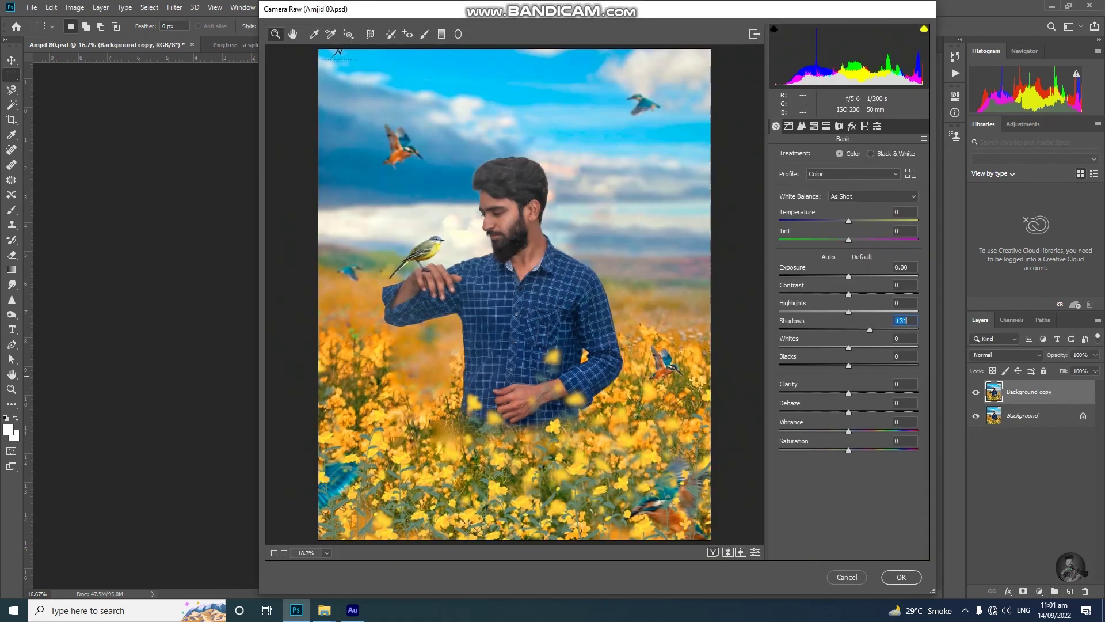
{"action": "key", "text": "Tab"}
{"action": "key", "text": "Tab"}
{"action": "key", "text": "Tab"}
{"action": "type", "text": "10"}
{"action": "key", "text": "Return"}
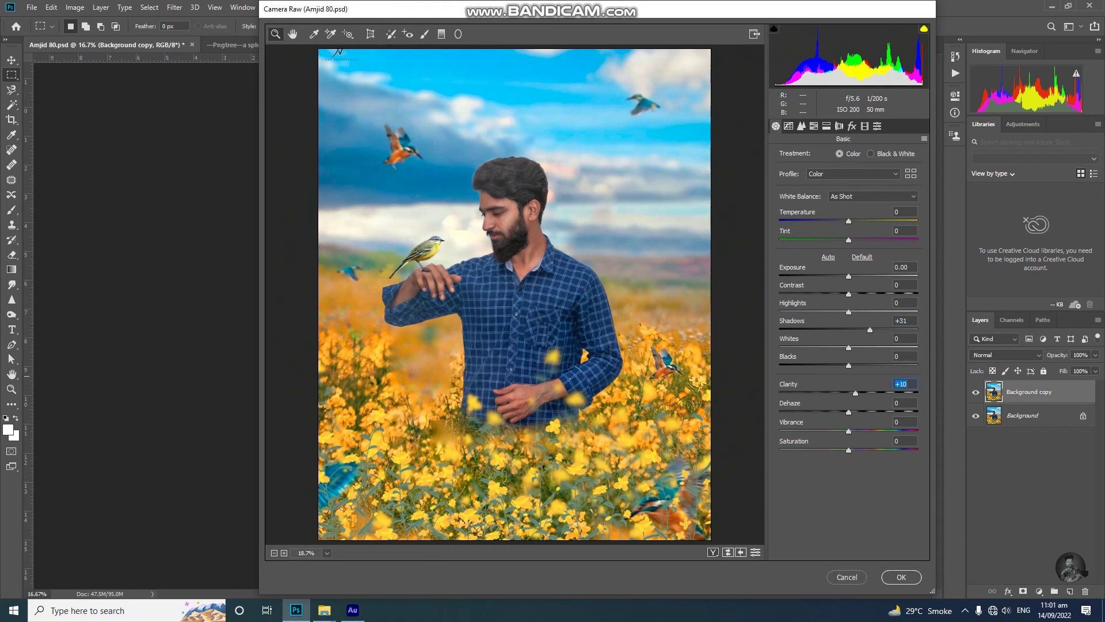
Brighten the tone curve: Lights +12, Darks +10, Shadows +9
{"action": "left_click", "coordinate": [789, 126]}
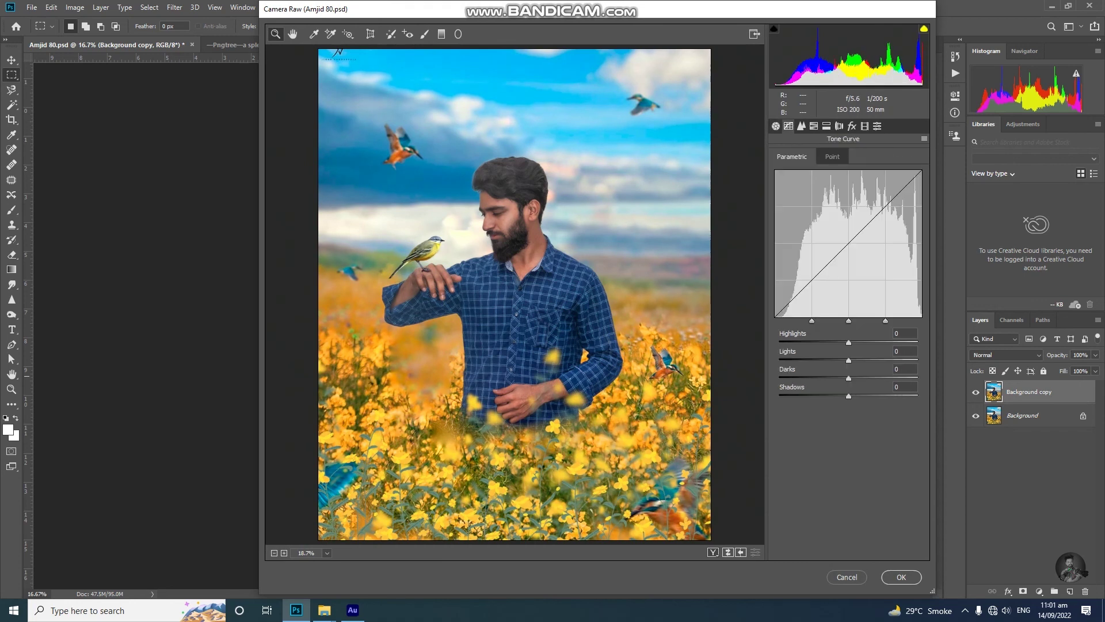
{"action": "type", "text": "12"}
{"action": "key", "text": "Return"}
{"action": "key", "text": "Tab"}
{"action": "type", "text": "10"}
{"action": "key", "text": "Return"}
{"action": "key", "text": "Tab"}
{"action": "type", "text": "9"}
{"action": "key", "text": "Return"}
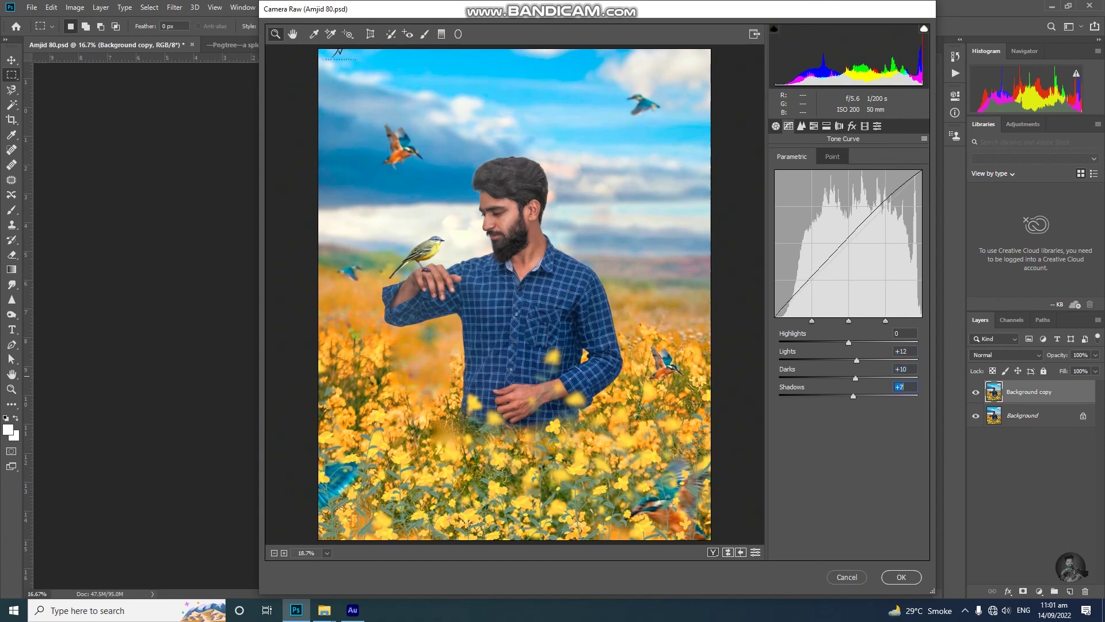
Adjust HSL saturation: Aquas -100, Blues +4, Yellows +27, Oranges -23
{"action": "key", "text": "ctrl+alt+4"}
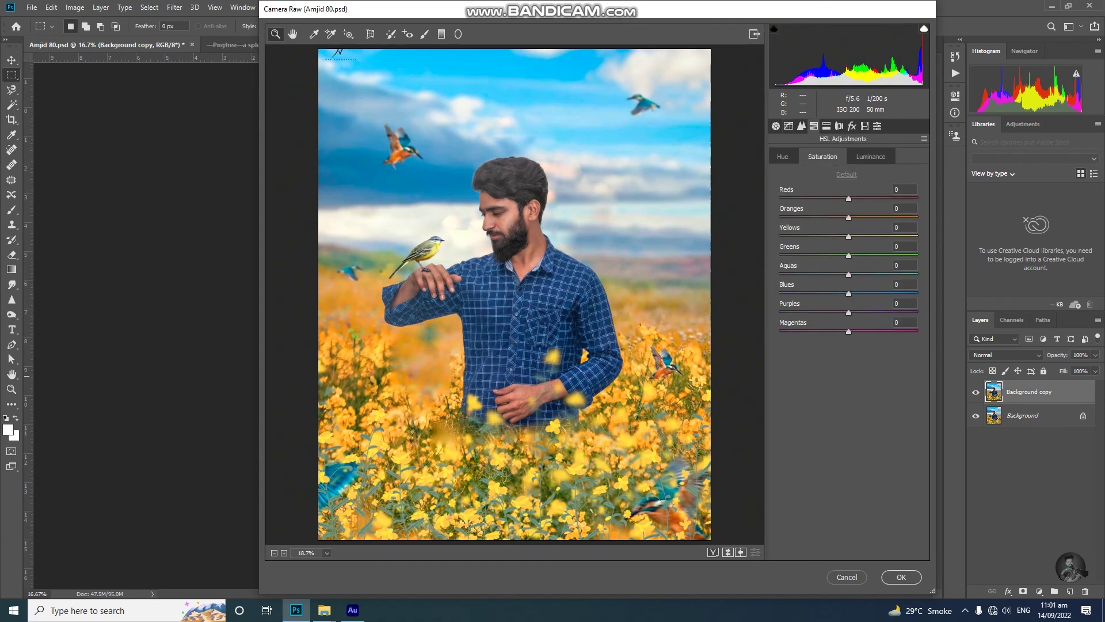
{"action": "type", "text": "-100"}
{"action": "key", "text": "Return"}
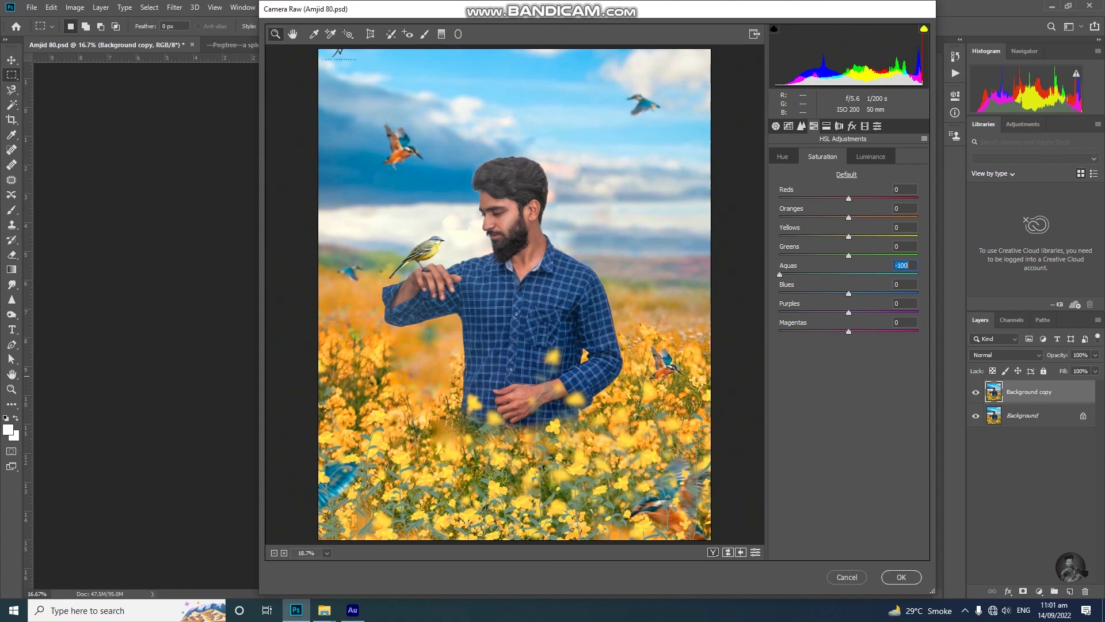
{"action": "key", "text": "Tab"}
{"action": "type", "text": "4"}
{"action": "key", "text": "Return"}
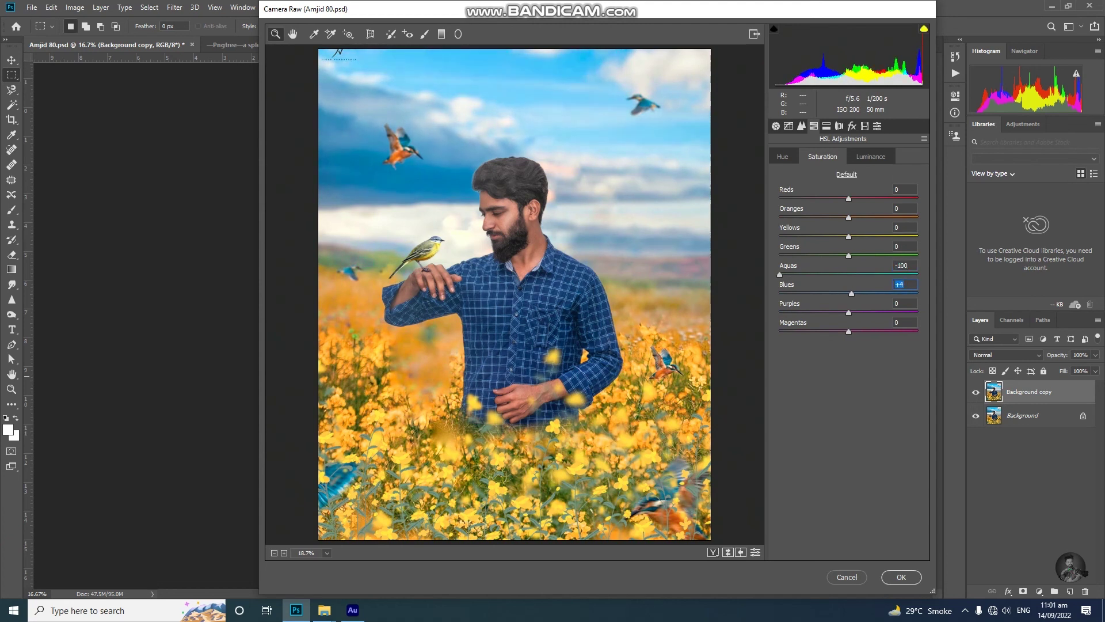
{"action": "key", "text": "shift+Tab"}
{"action": "key", "text": "shift+Tab"}
{"action": "key", "text": "shift+Tab"}
{"action": "type", "text": "27"}
{"action": "key", "text": "Return"}
{"action": "key", "text": "shift+Tab"}
{"action": "type", "text": "-23"}
{"action": "key", "text": "Return"}
Shift HSL hues: Yellows +35, Greens about -43, Aquas +87
{"action": "key", "text": "shift+Tab"}
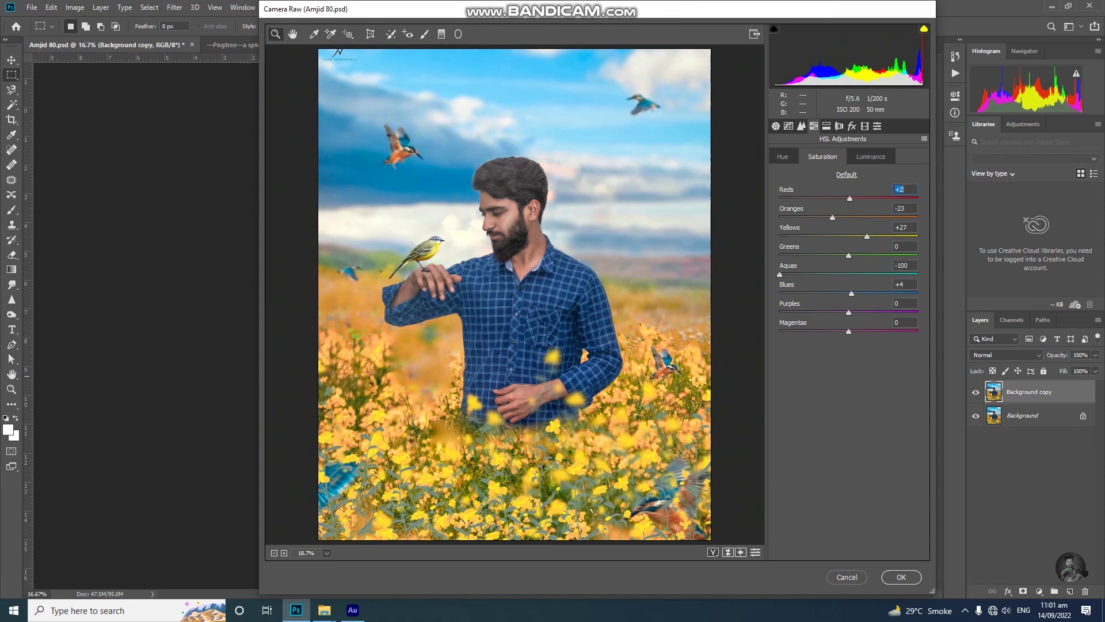
{"action": "left_click", "coordinate": [782, 156]}
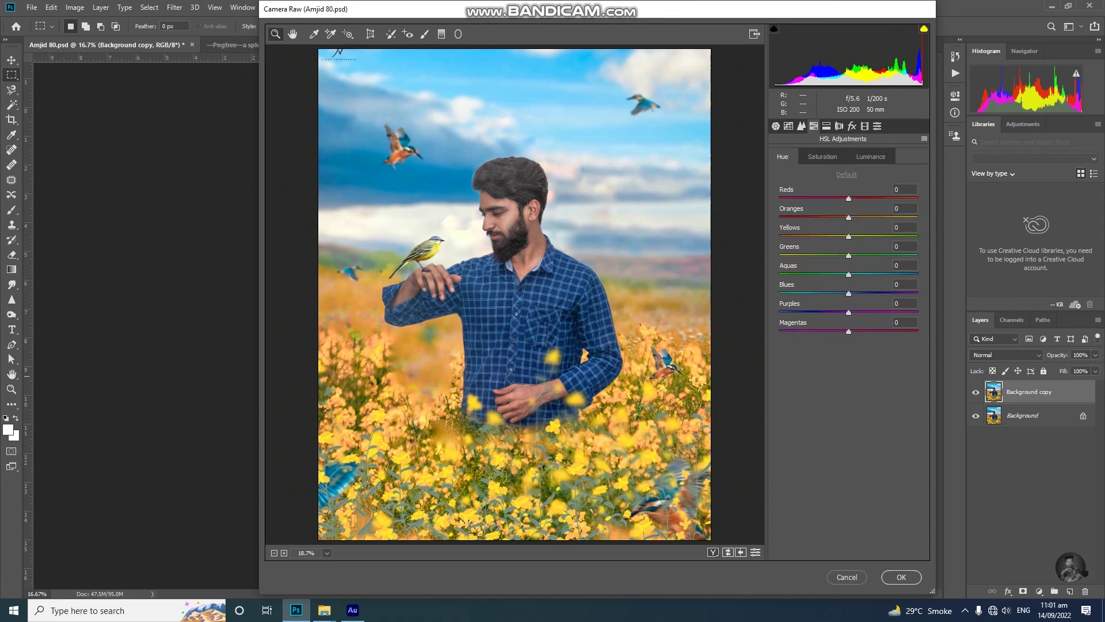
{"action": "type", "text": "51"}
{"action": "key", "text": "Return"}
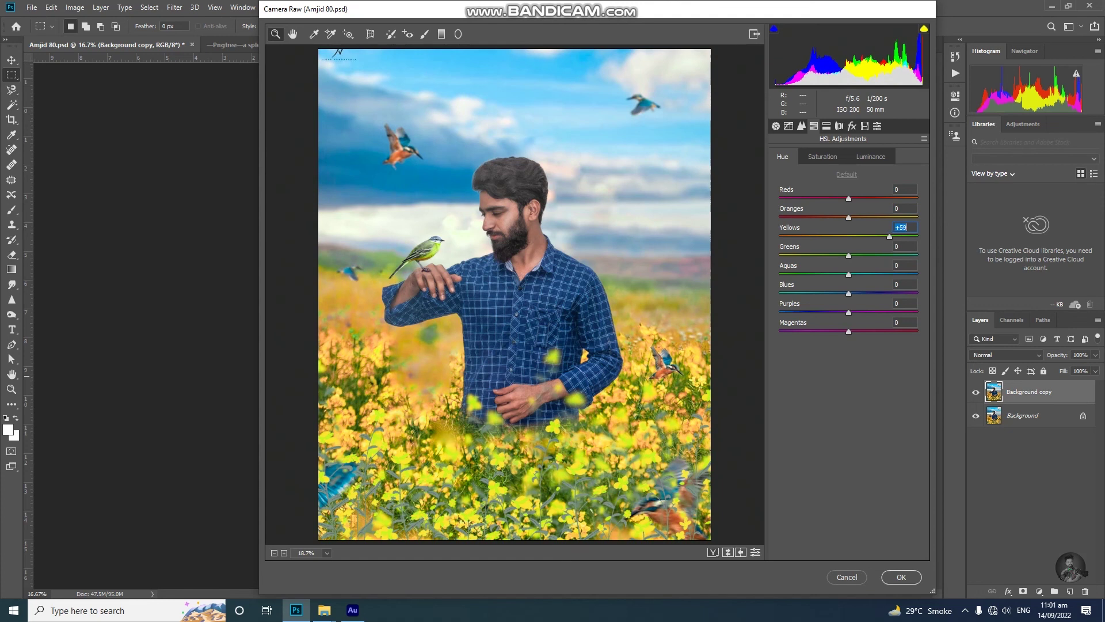
{"action": "type", "text": "35"}
{"action": "key", "text": "Tab"}
{"action": "type", "text": "-43"}
{"action": "key", "text": "Return"}
{"action": "key", "text": "Down"}
{"action": "key", "text": "Down"}
{"action": "key", "text": "Down"}
{"action": "key", "text": "Tab"}
{"action": "type", "text": "87"}
{"action": "key", "text": "Return"}
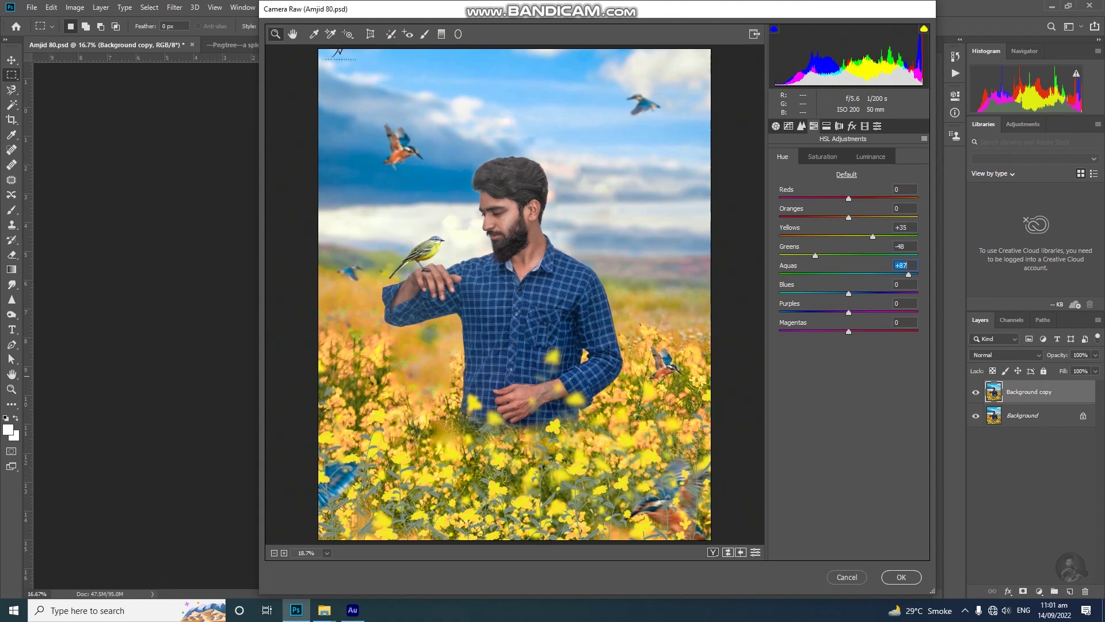
Back in the Basic panel, nudge Shadows slightly higher and confirm the grade
{"action": "key", "text": "ctrl+alt+1"}
{"action": "key", "text": "Up"}
{"action": "key", "text": "Up"}
{"action": "key", "text": "Up"}
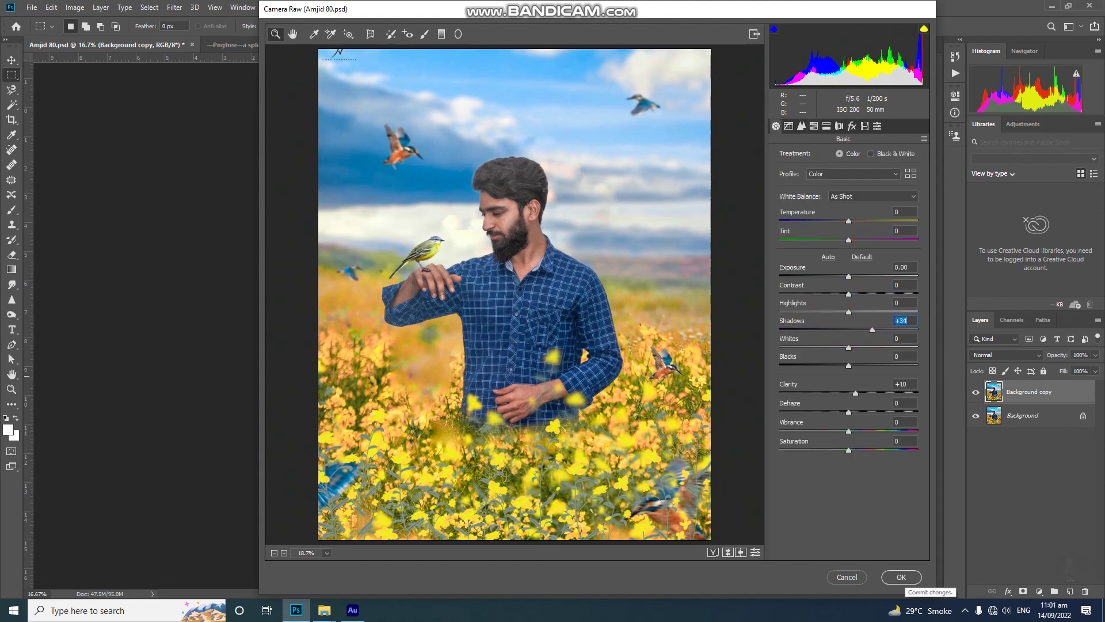
{"action": "key", "text": "Return"}
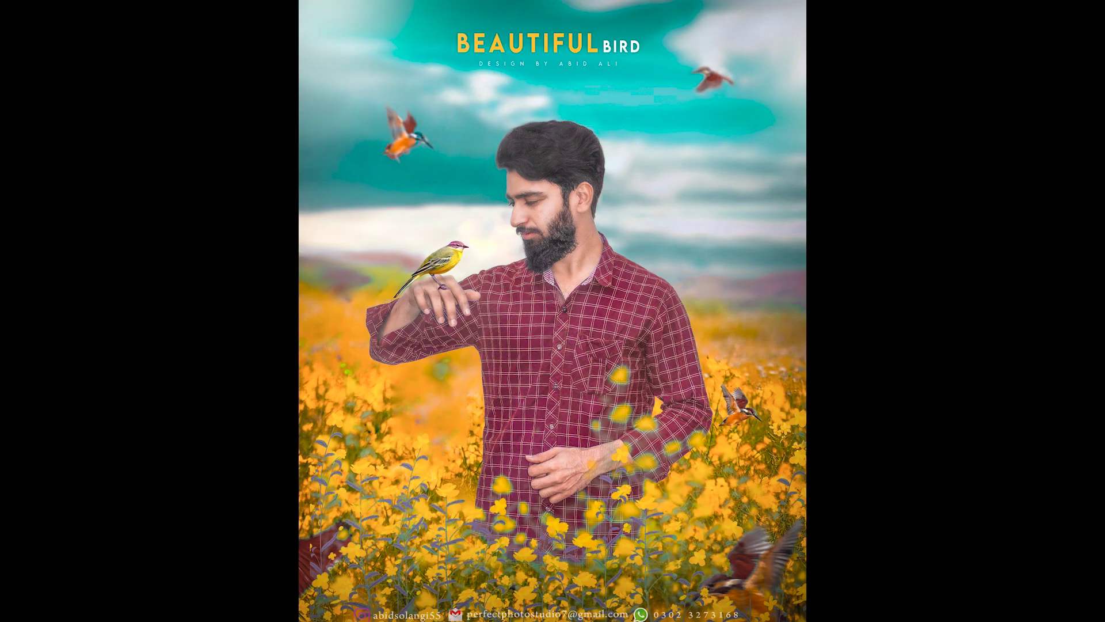